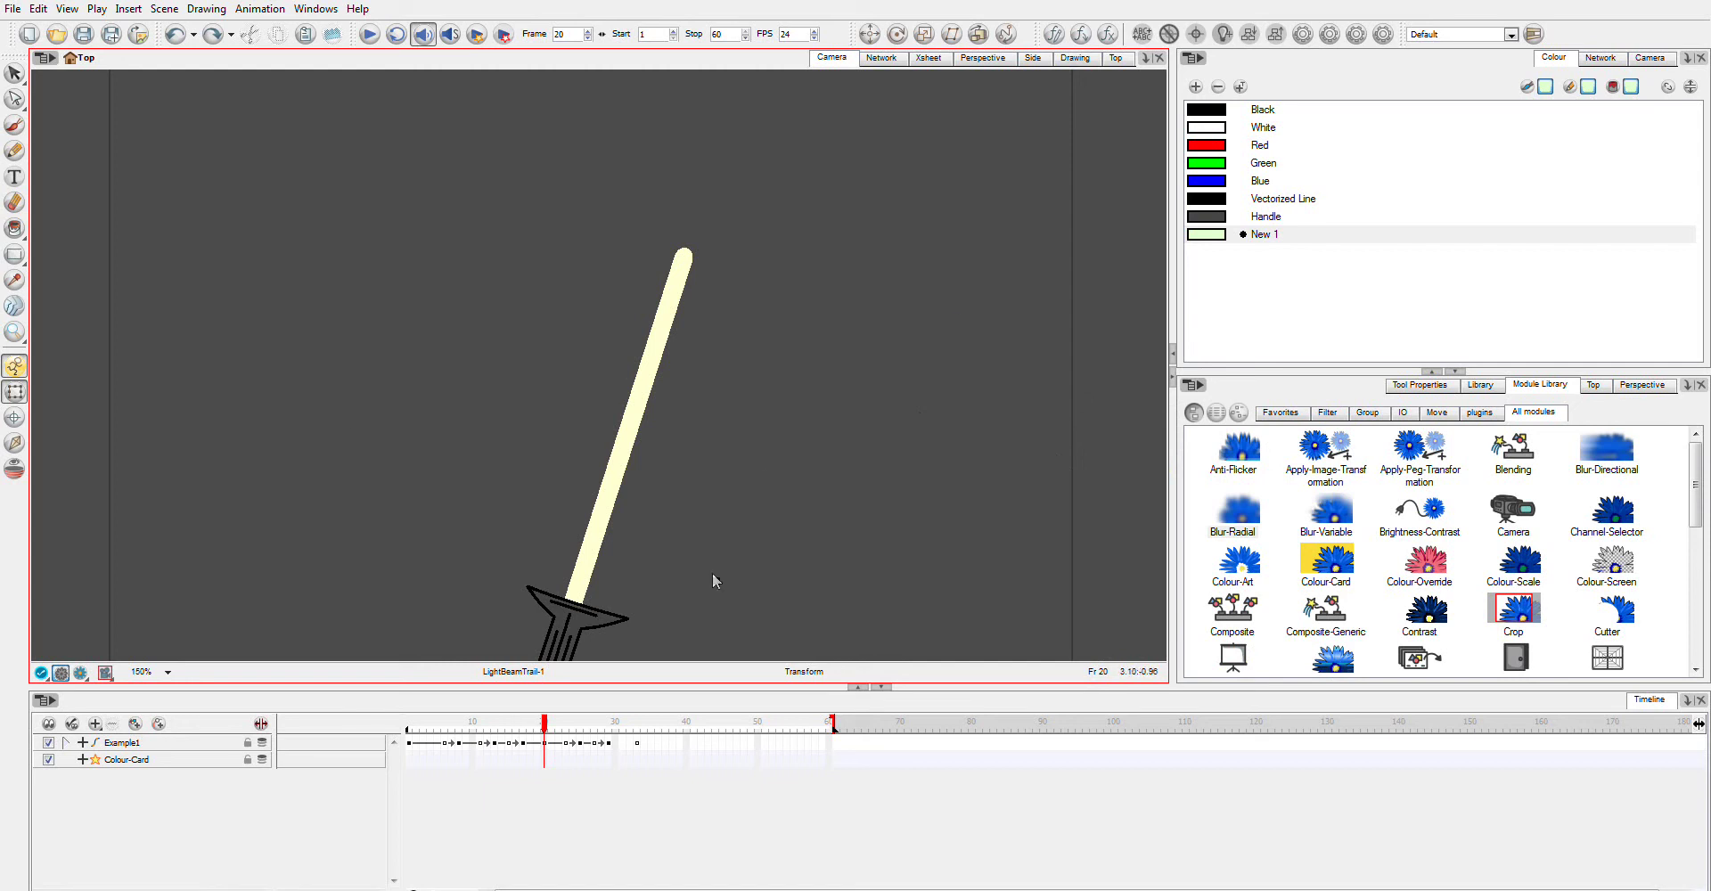
- Duplicate the Example1 layer and place the copy above the original
{"action": "left_click", "coordinate": [105, 744]}
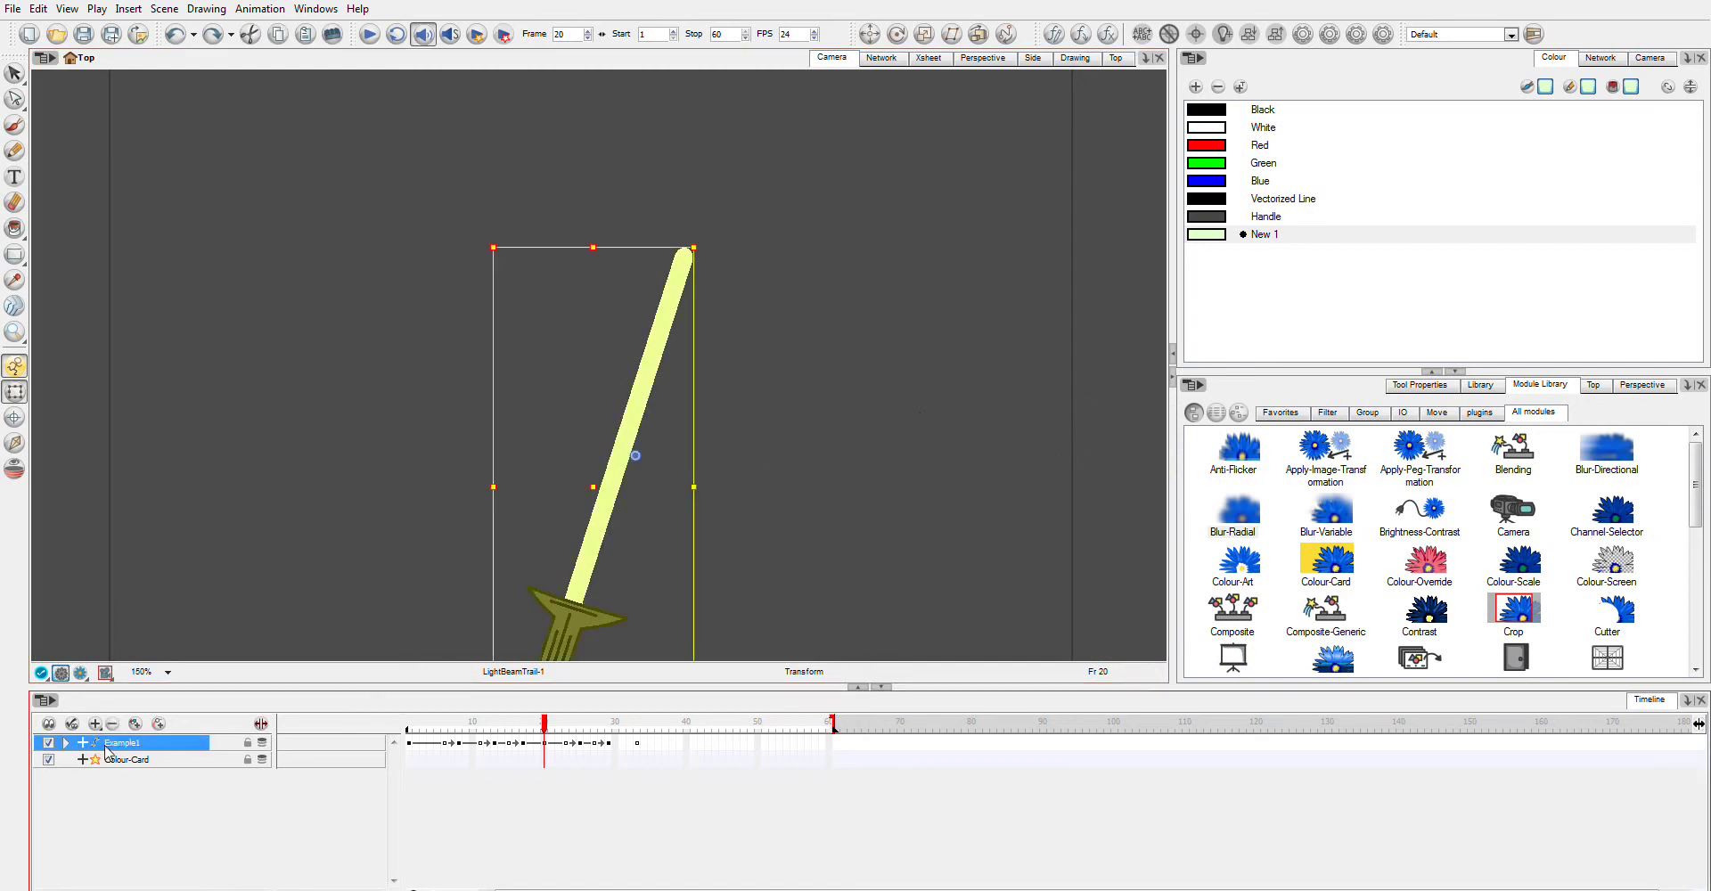
{"action": "right_click", "coordinate": [105, 747]}
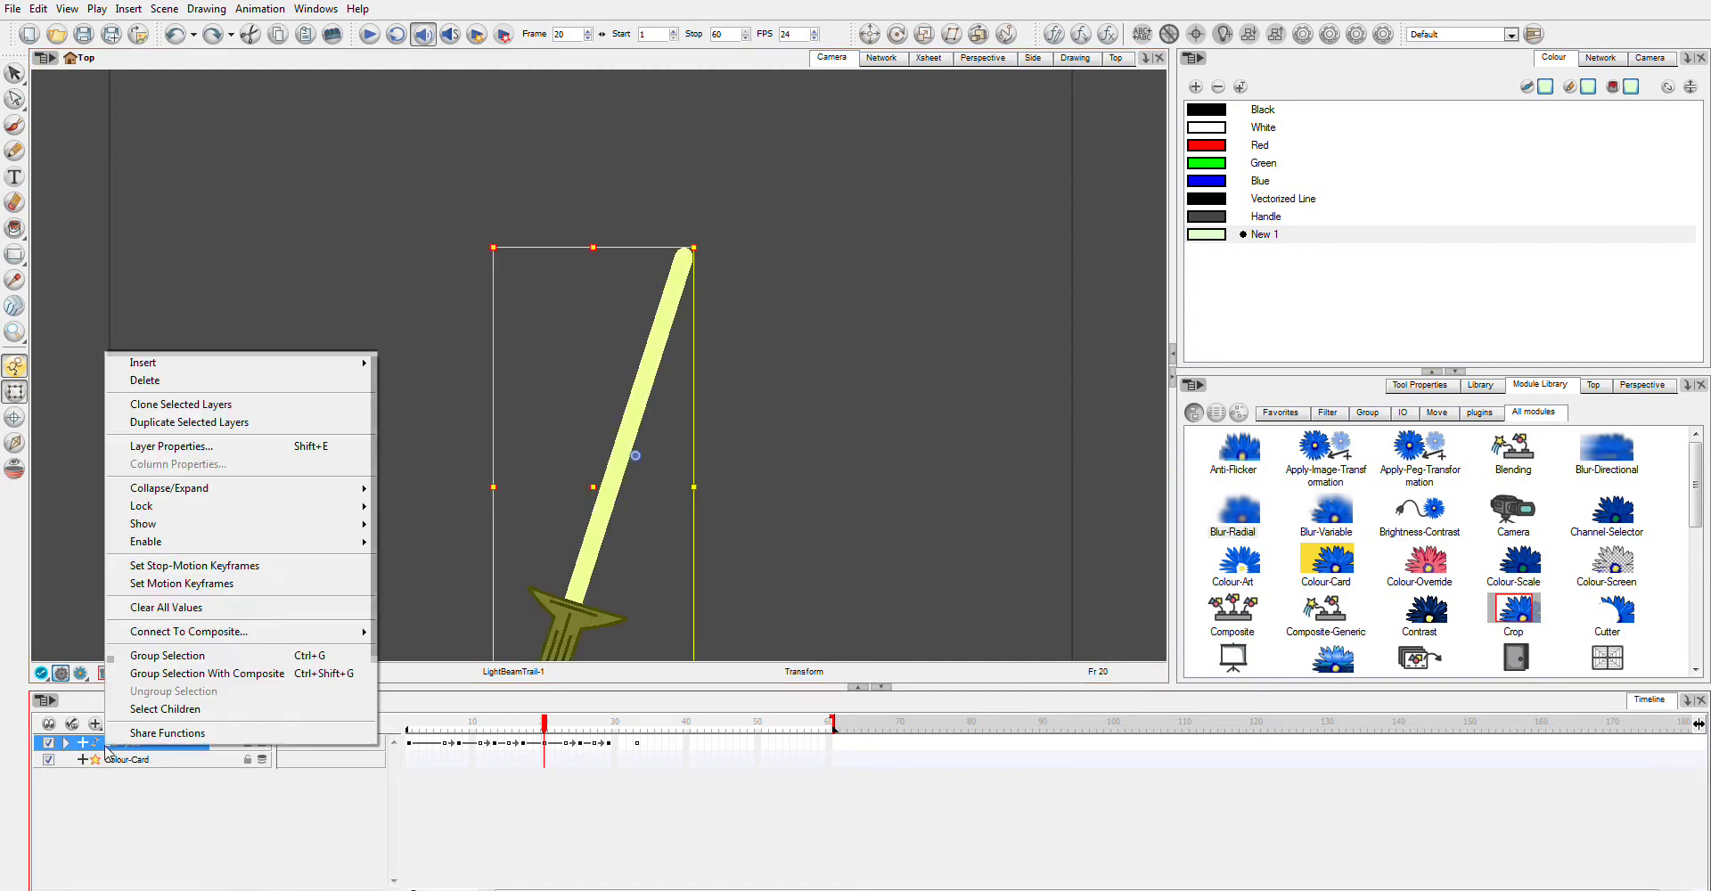
{"action": "left_click", "coordinate": [233, 426]}
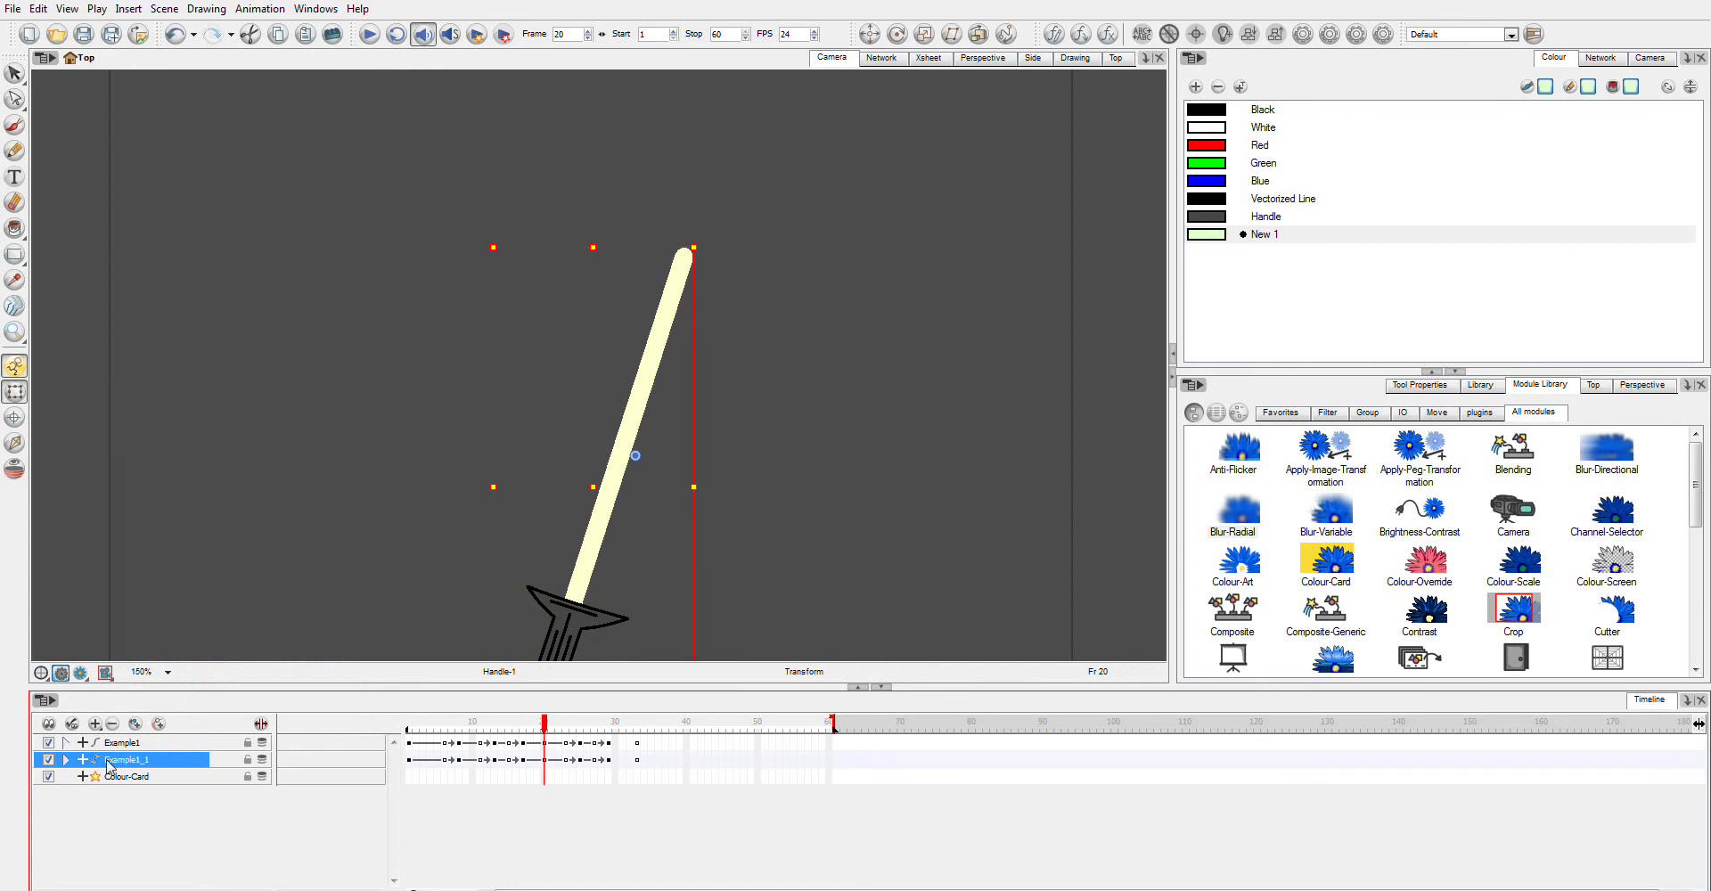
{"action": "left_click_drag", "start_coordinate": [147, 747], "coordinate": [141, 776]}
- Hide the original Example1 layer and rename the copy to Example2
{"action": "left_click", "coordinate": [49, 759]}
{"action": "double_click", "coordinate": [143, 743]}
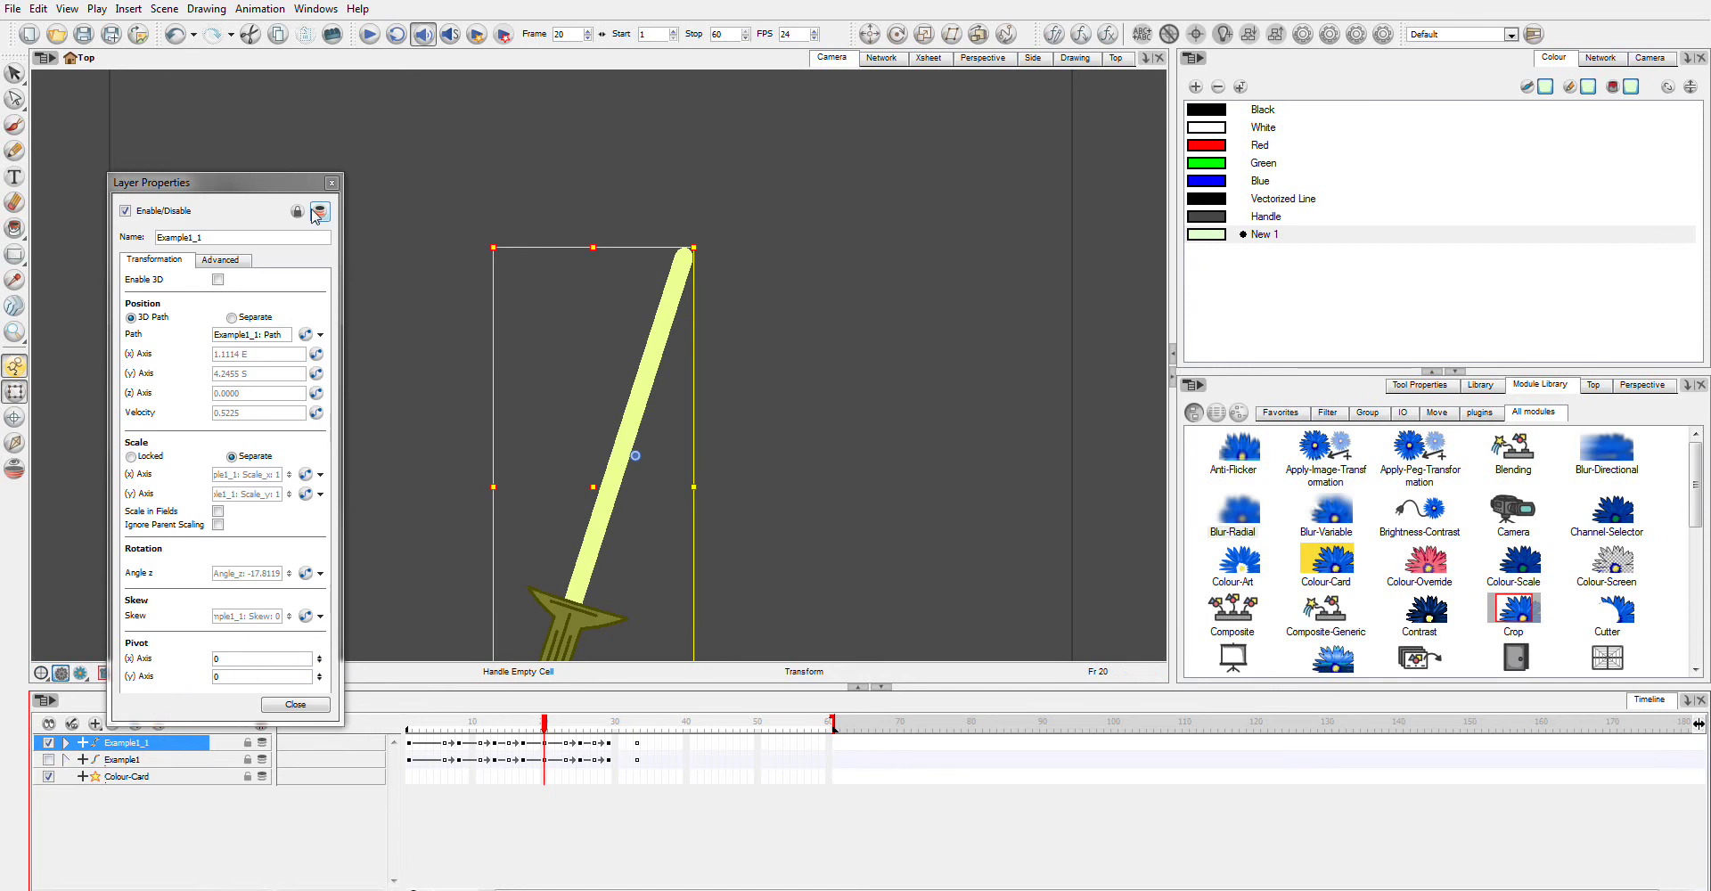
{"action": "left_click", "coordinate": [231, 264]}
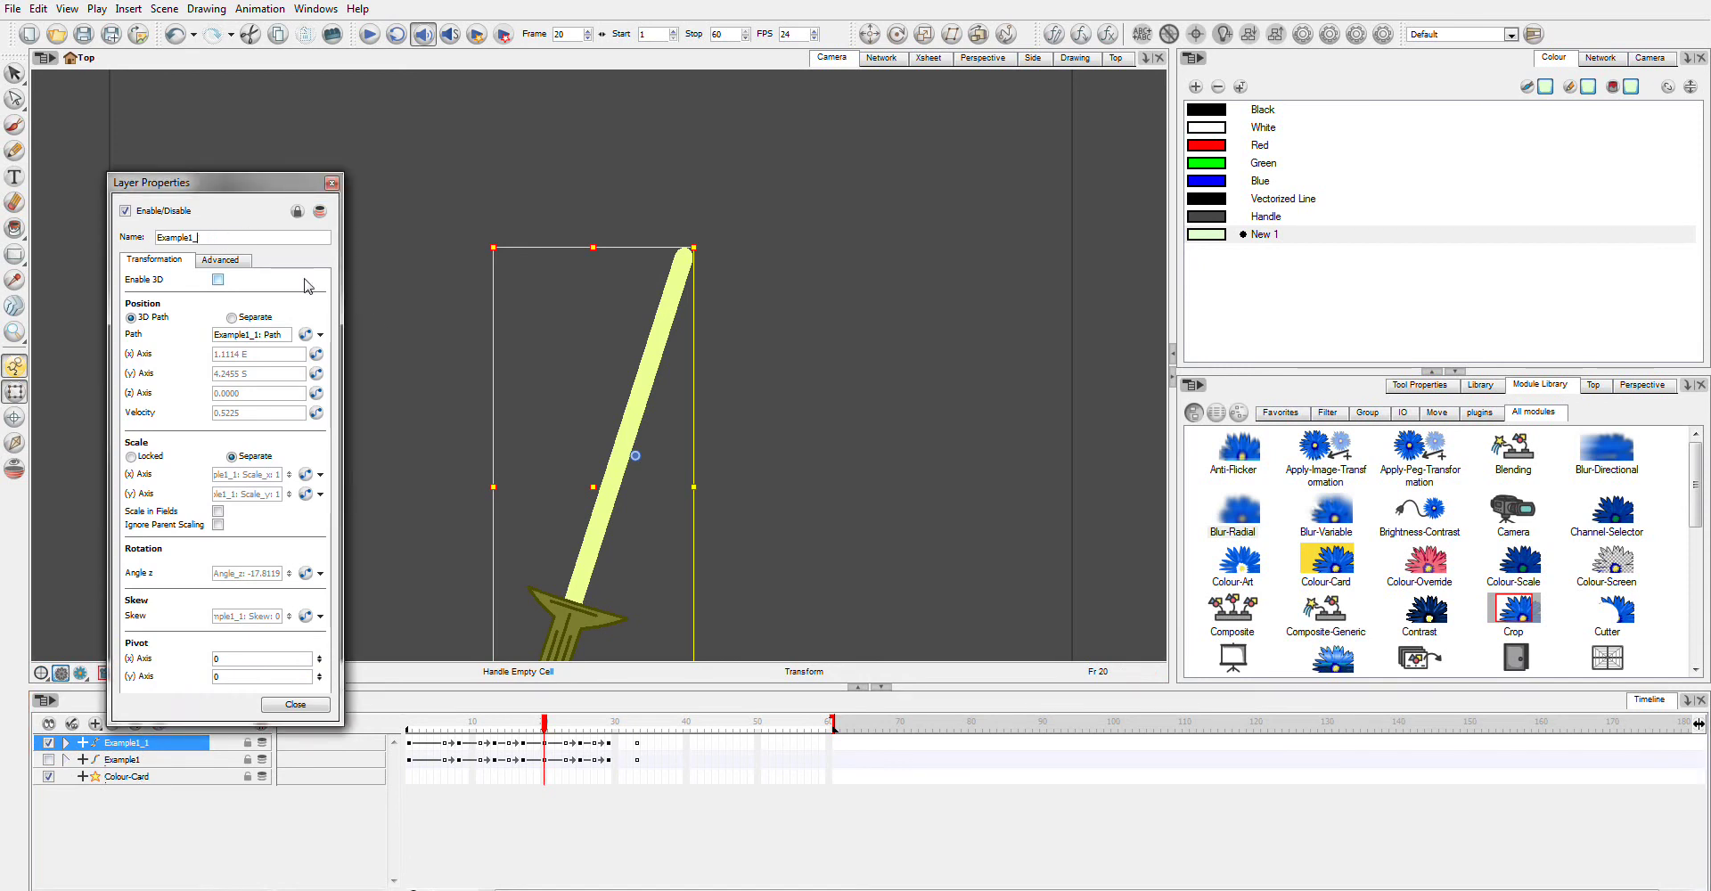
{"action": "key", "text": "Return"}
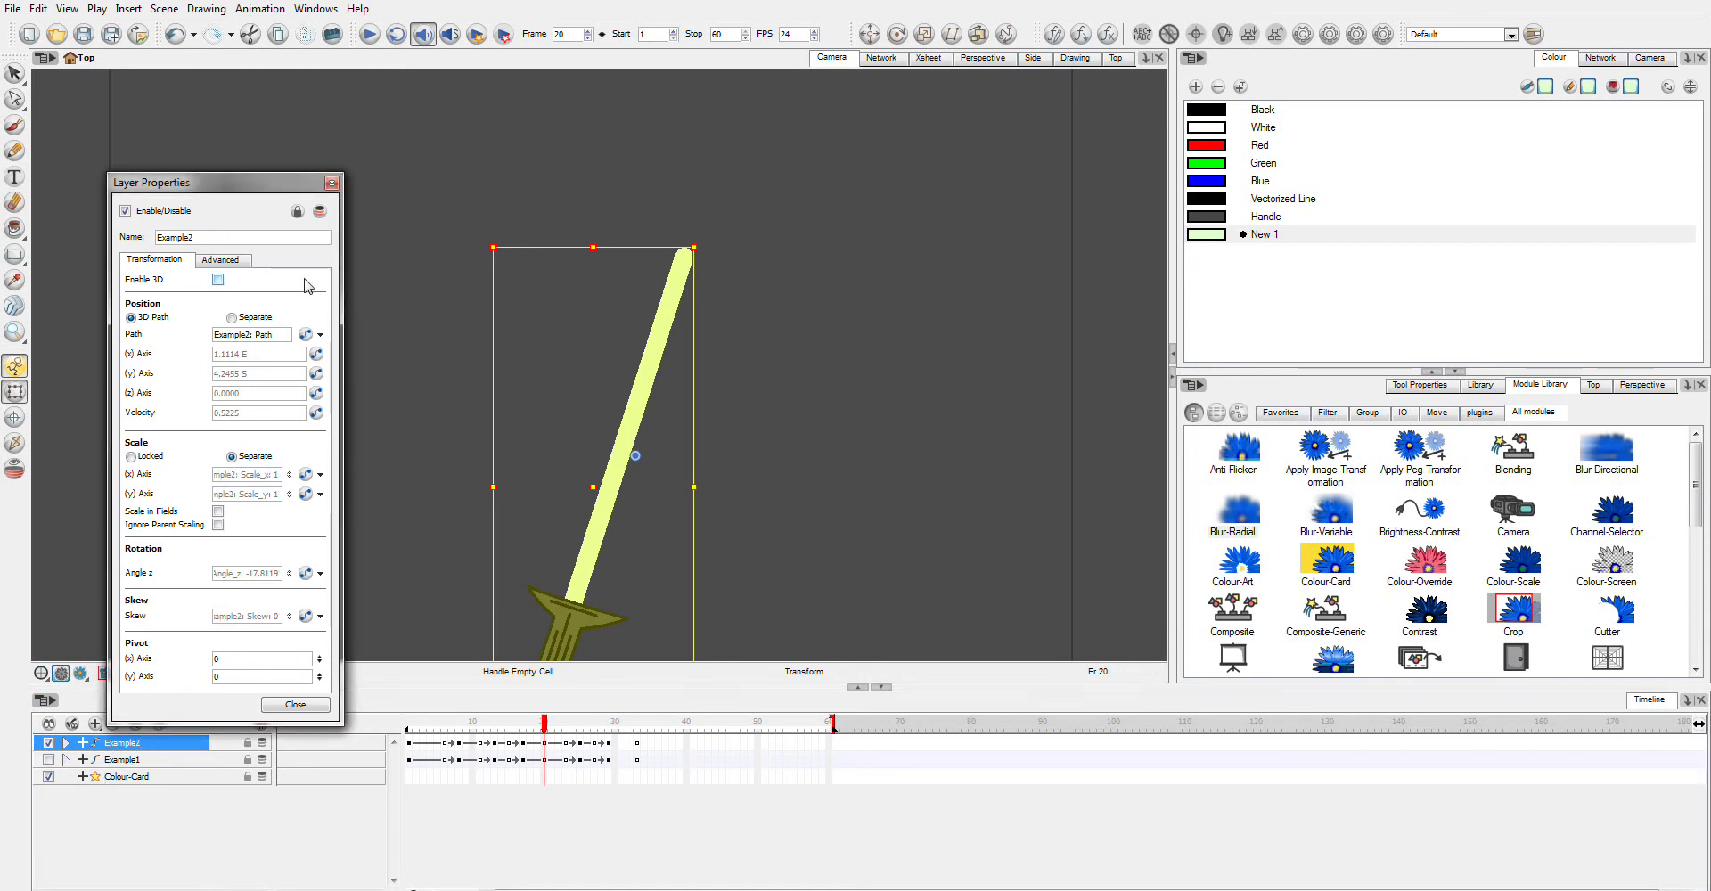
{"action": "left_click", "coordinate": [285, 704]}
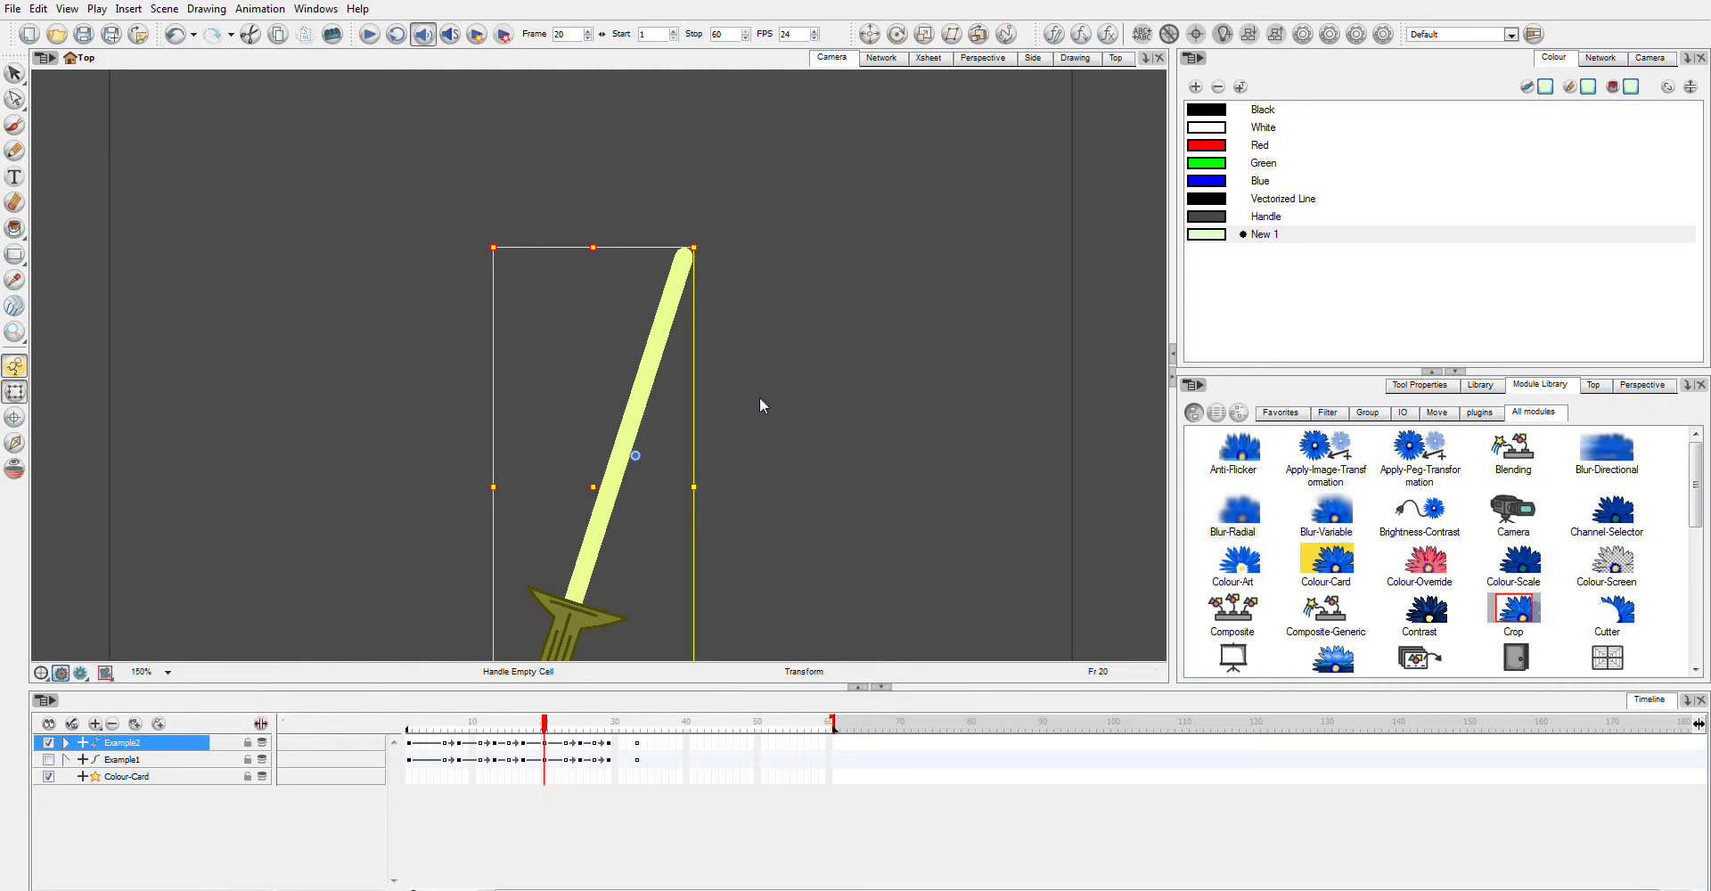
- In the Network view, undo the layer rename and the layer duplication
{"action": "left_click", "coordinate": [880, 59]}
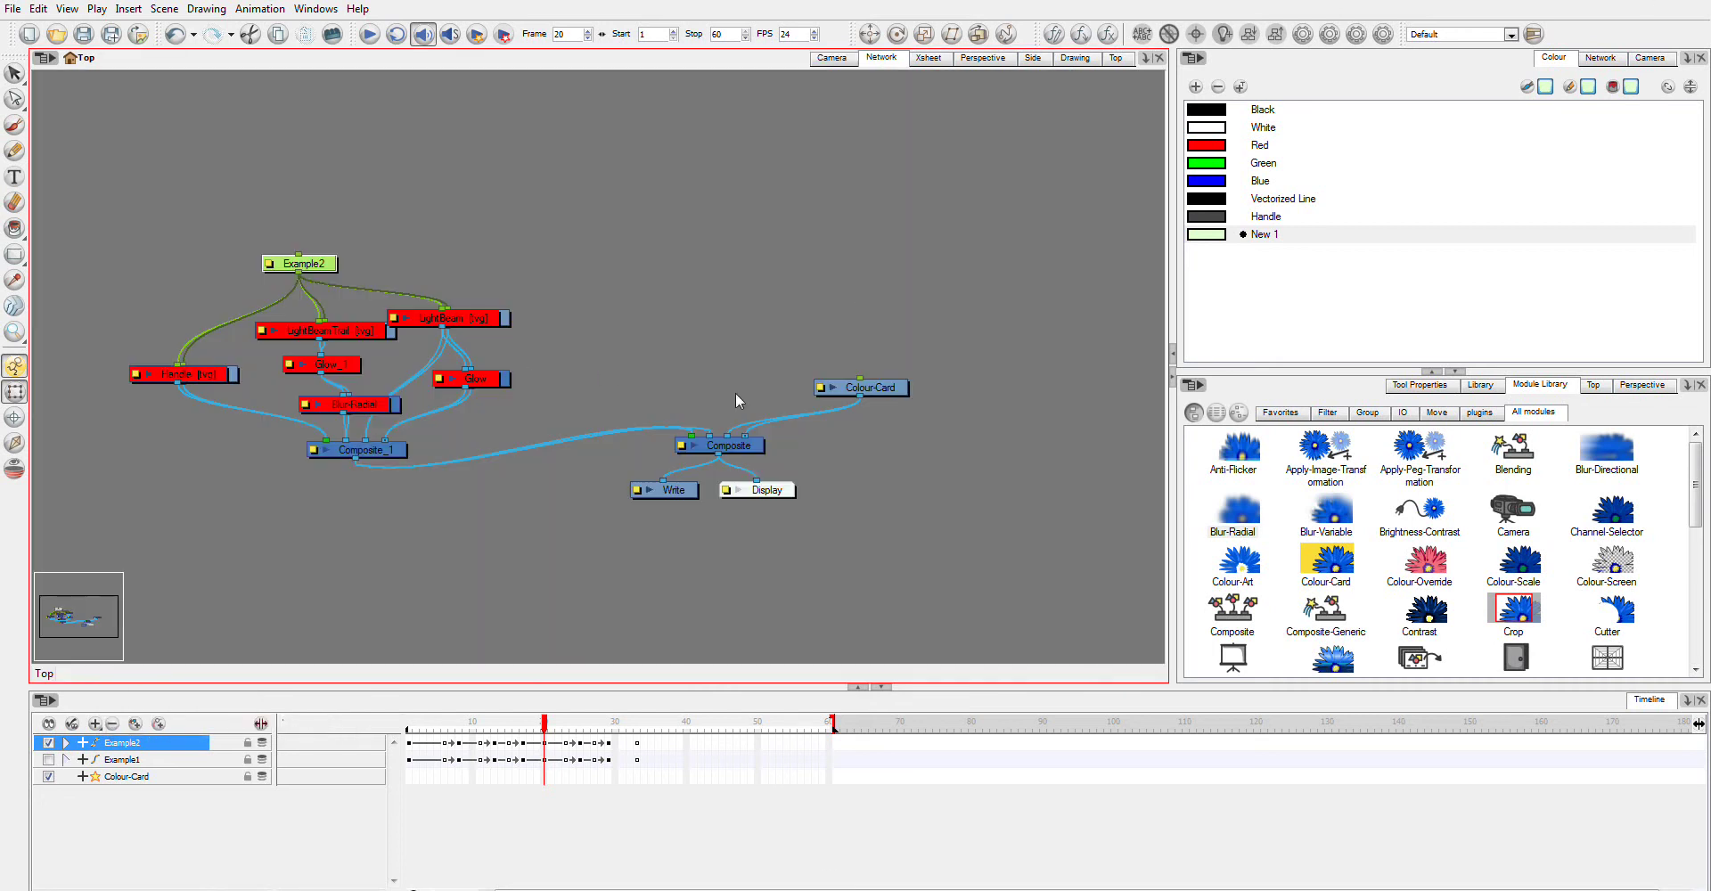
{"action": "mouse_move", "coordinate": [279, 261]}
{"action": "left_mouse_down"}
{"action": "mouse_move", "coordinate": [363, 232]}
{"action": "mouse_move", "coordinate": [226, 255]}
{"action": "mouse_move", "coordinate": [254, 261]}
{"action": "left_mouse_up"}
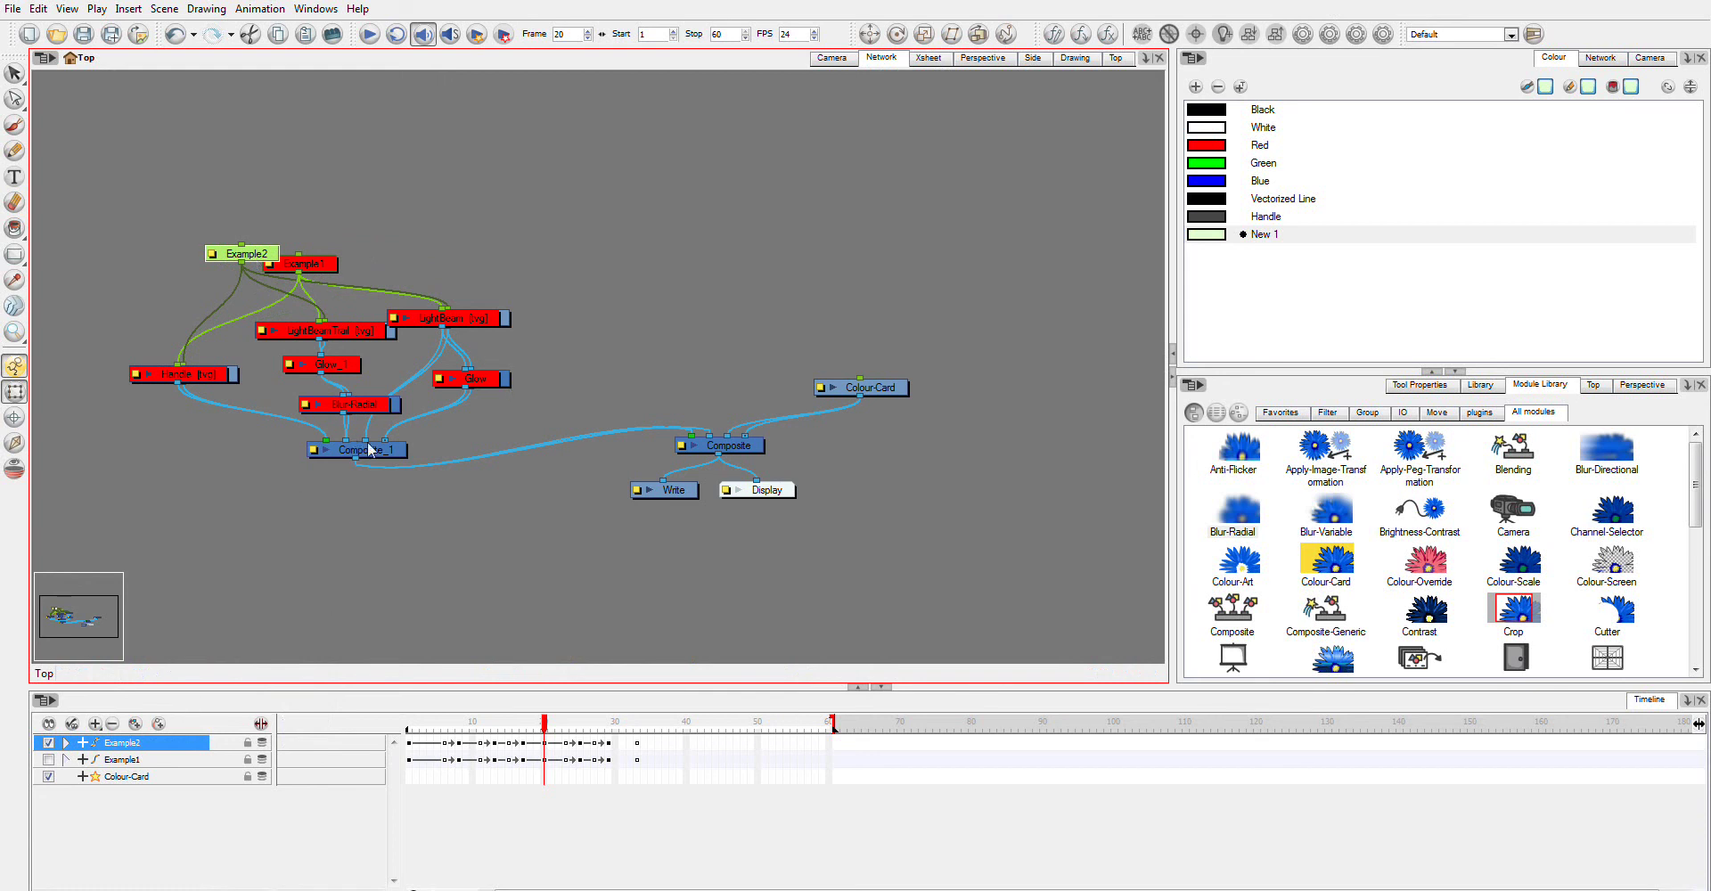
{"action": "key", "text": "ctrl+z"}
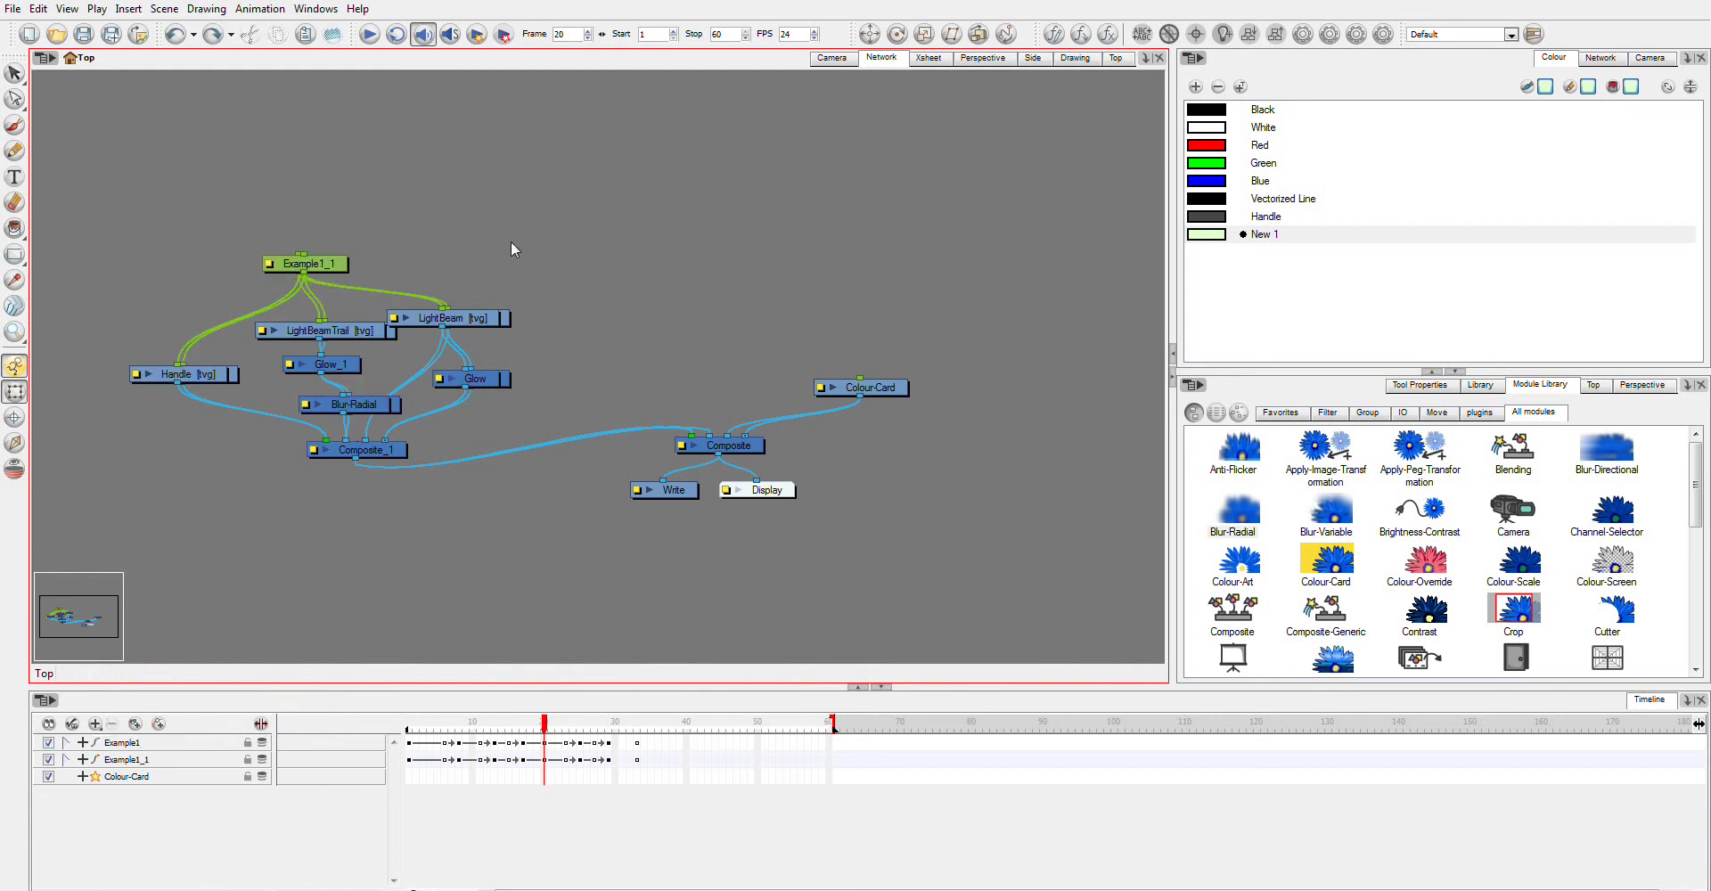
{"action": "key", "text": "ctrl+z"}
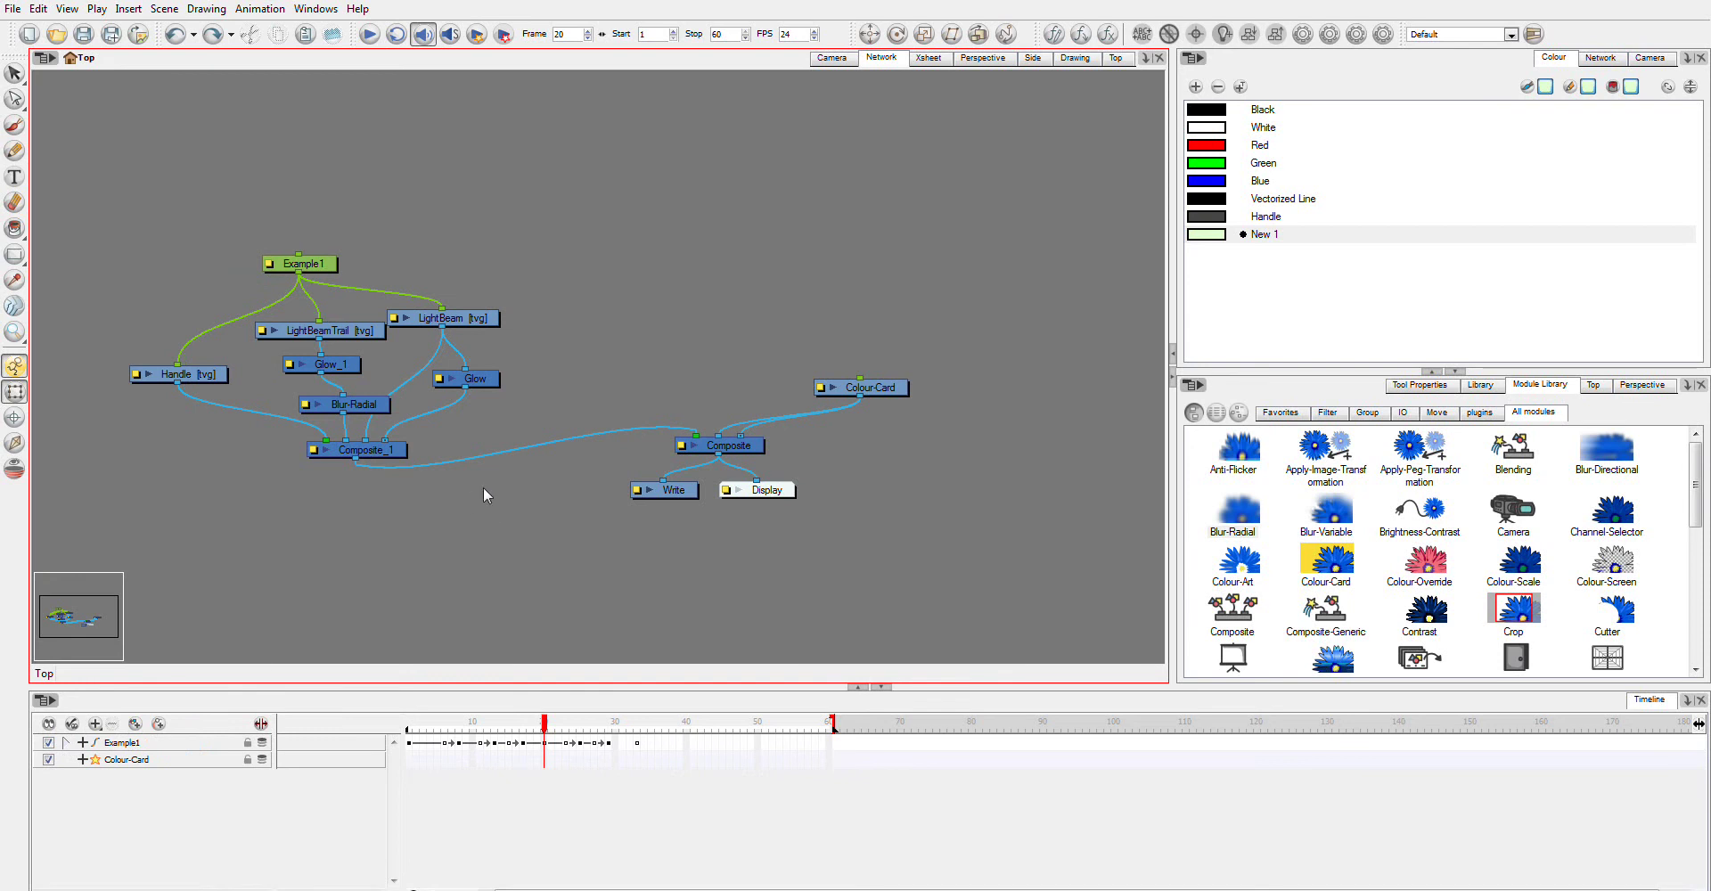
- Copy the Example1 node group and paste it above the original network as Example1_1
{"action": "left_click_drag", "start_coordinate": [483, 486], "coordinate": [130, 201]}
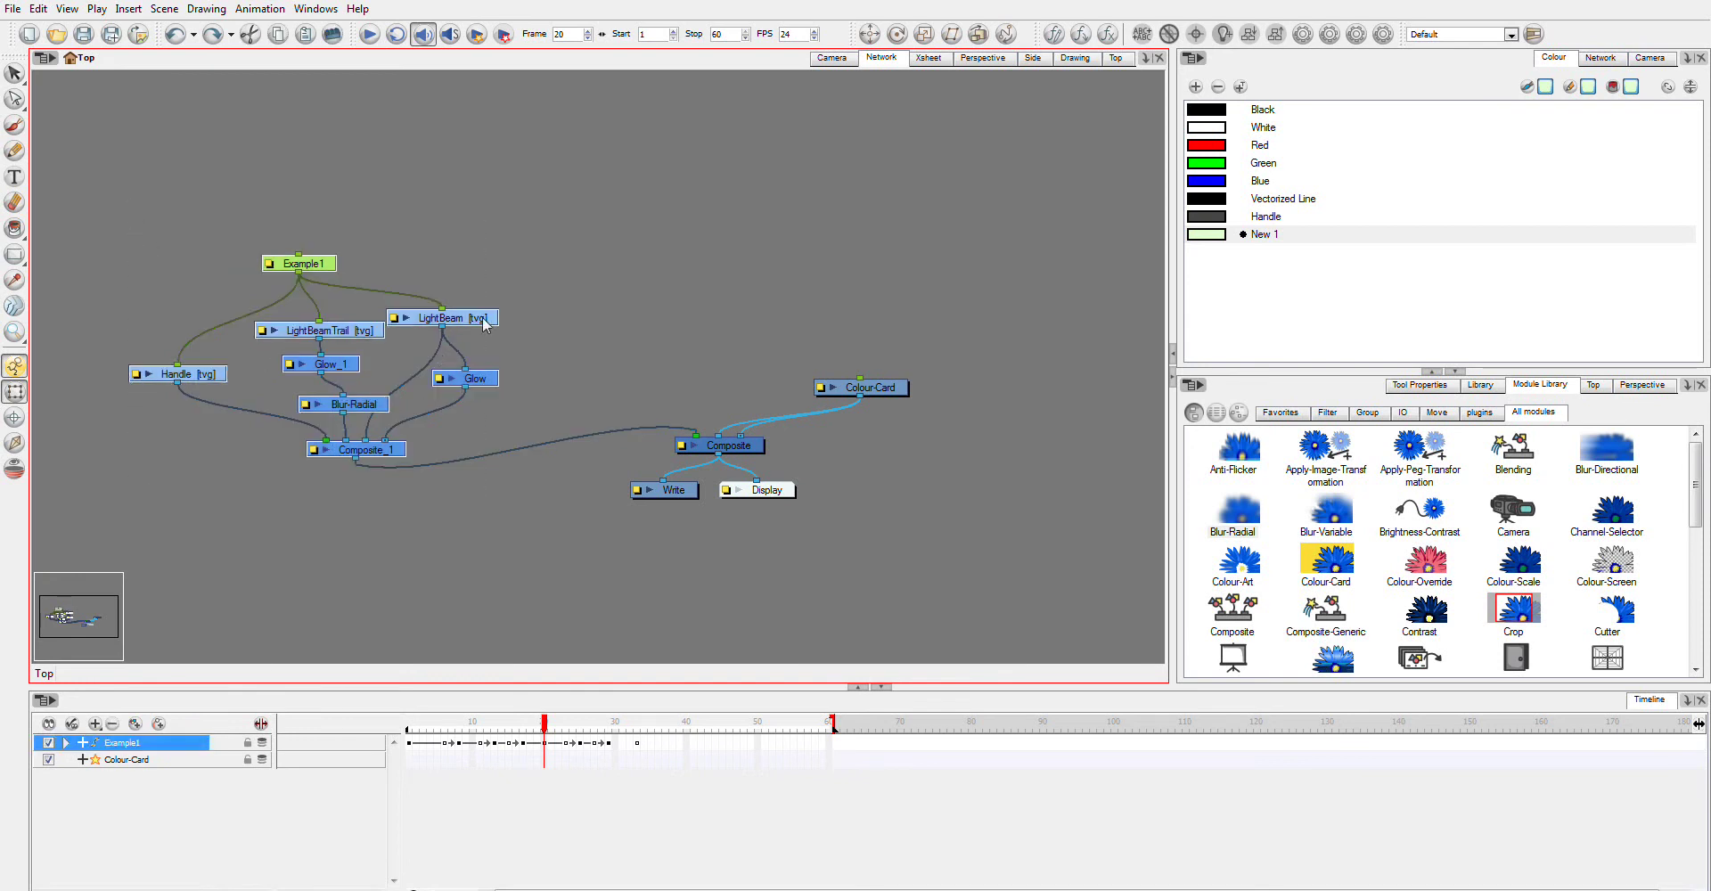
{"action": "right_click", "coordinate": [428, 326]}
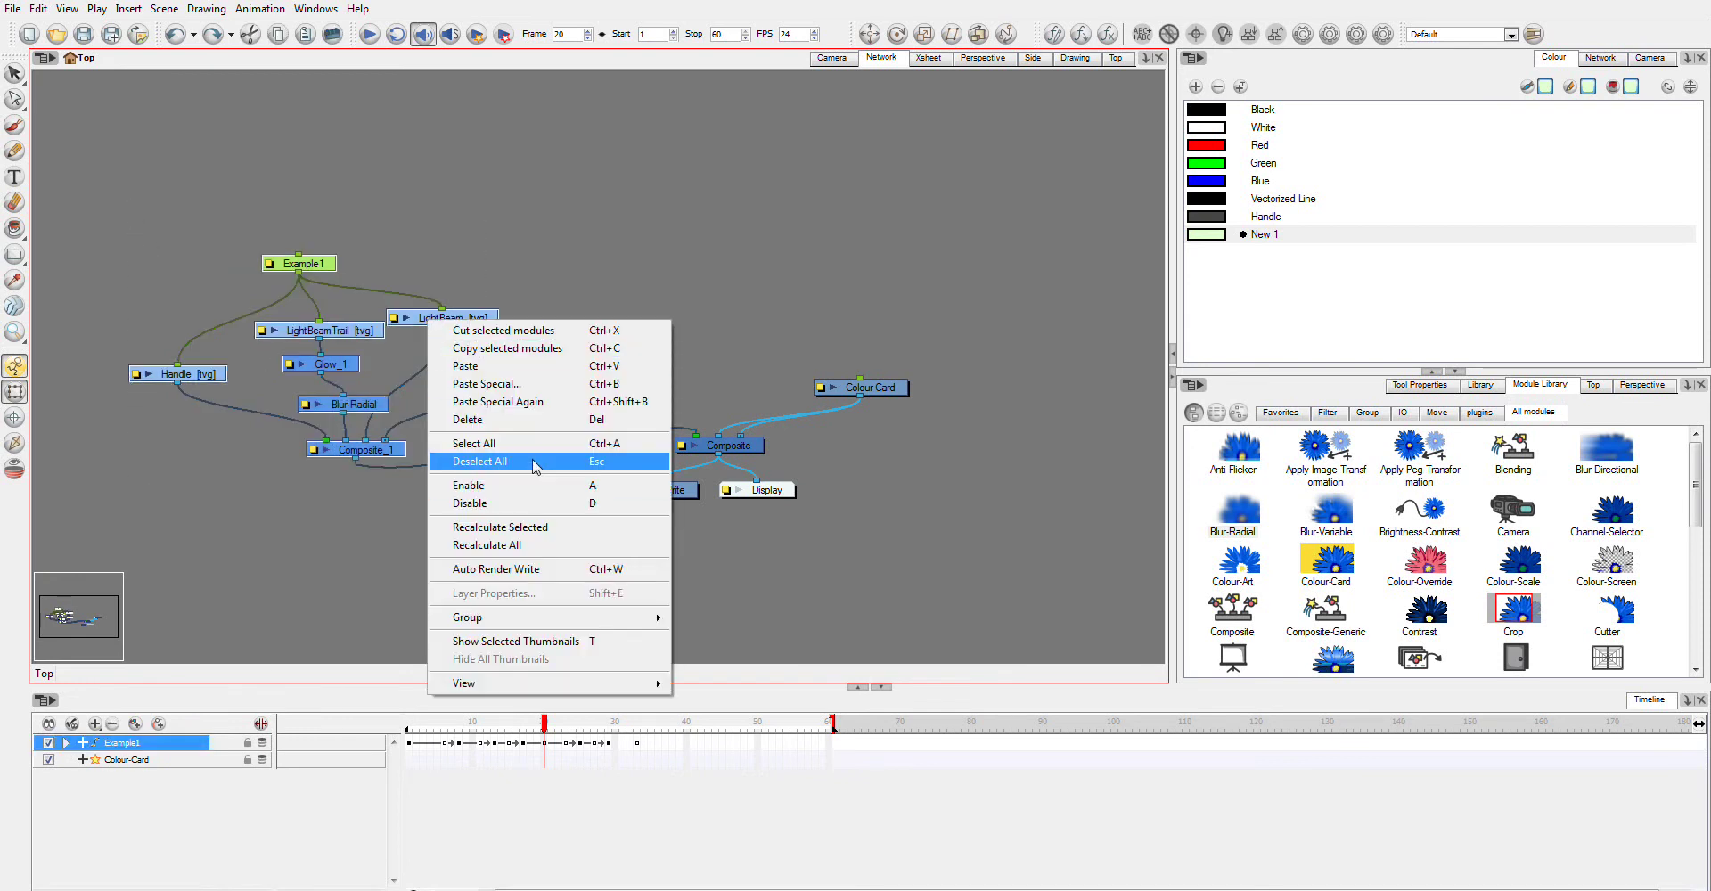
{"action": "left_click", "coordinate": [549, 348]}
{"action": "right_click", "coordinate": [859, 221]}
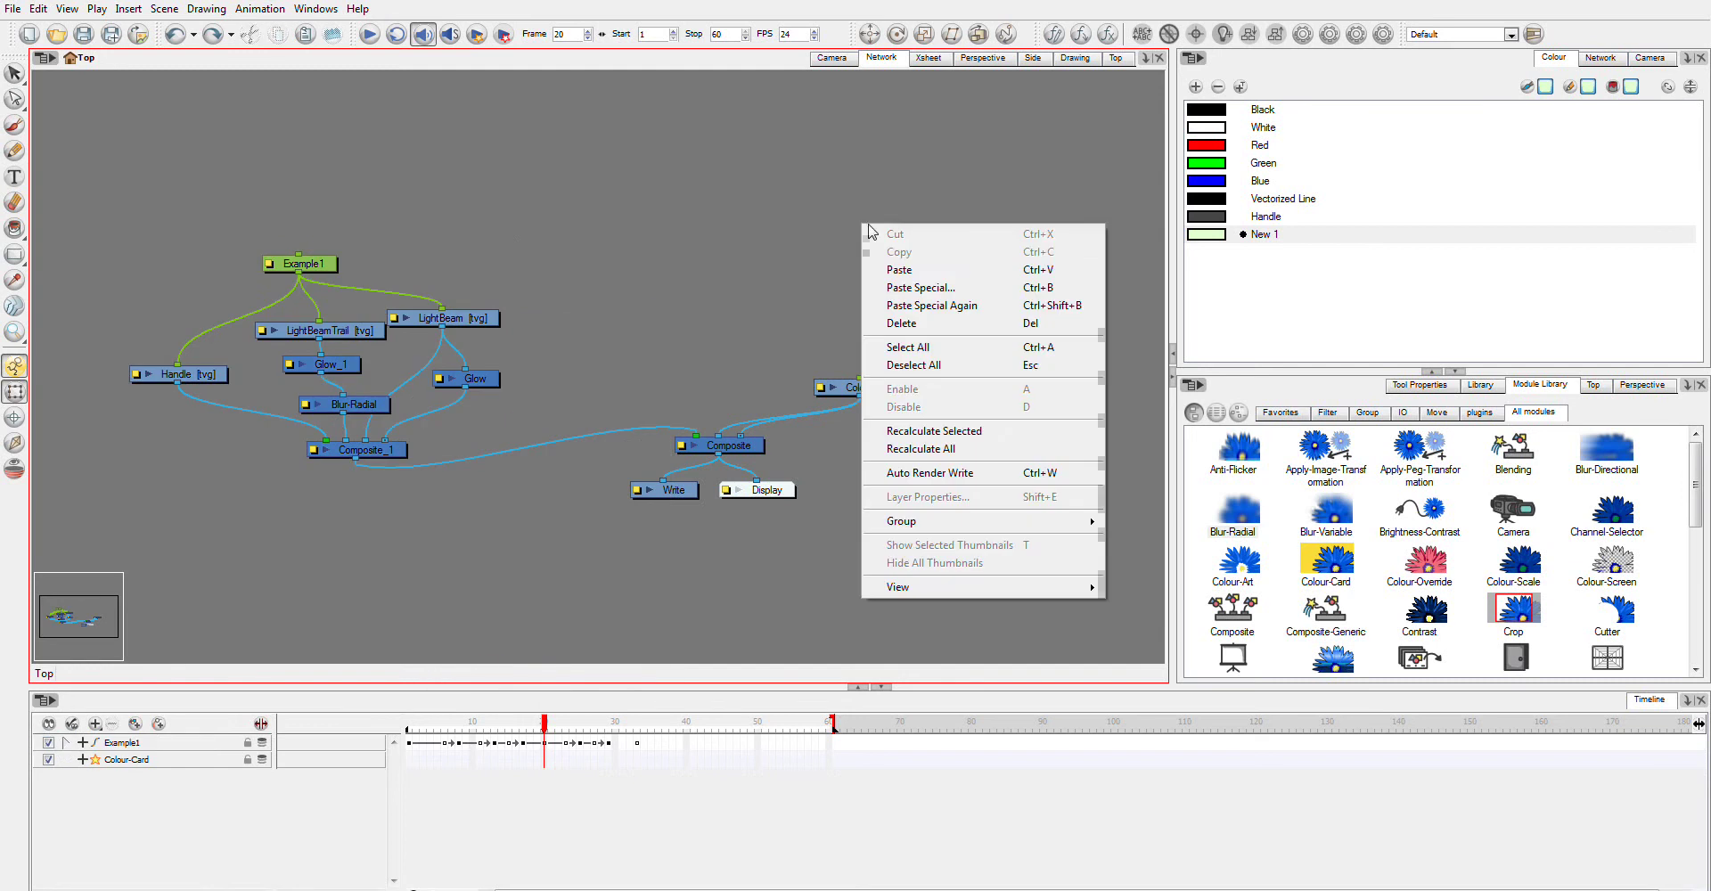
{"action": "left_click", "coordinate": [959, 270]}
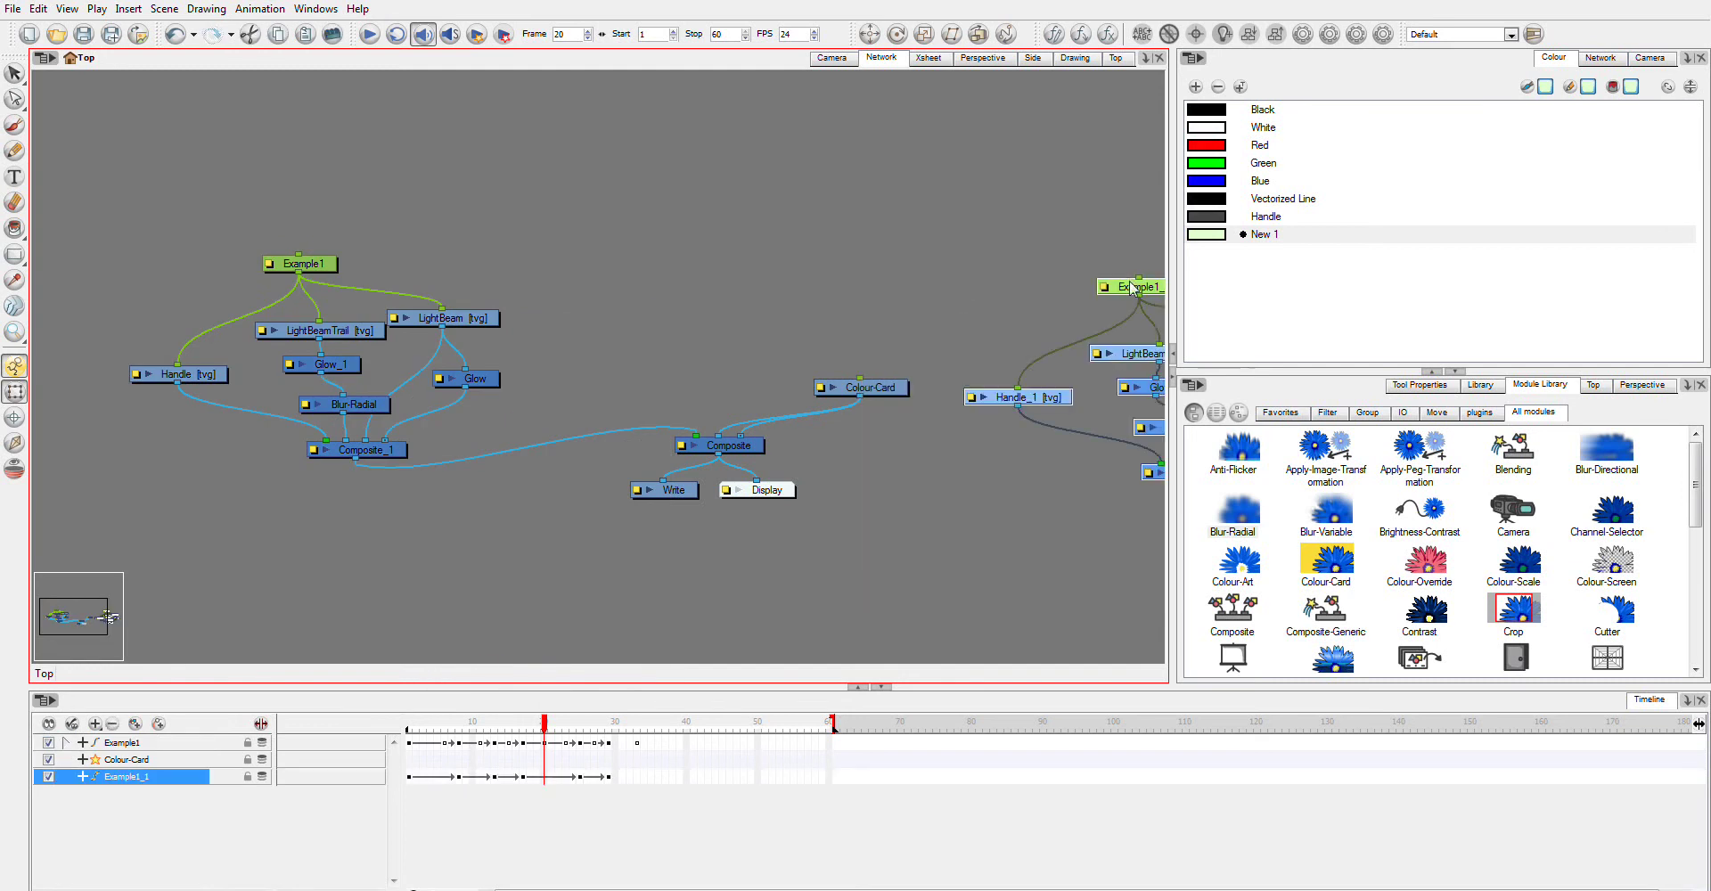
{"action": "left_click_drag", "start_coordinate": [1131, 287], "coordinate": [718, 217]}
- Rename the Example1_1 node to Example2 in Layer Properties
{"action": "left_click", "coordinate": [686, 226]}
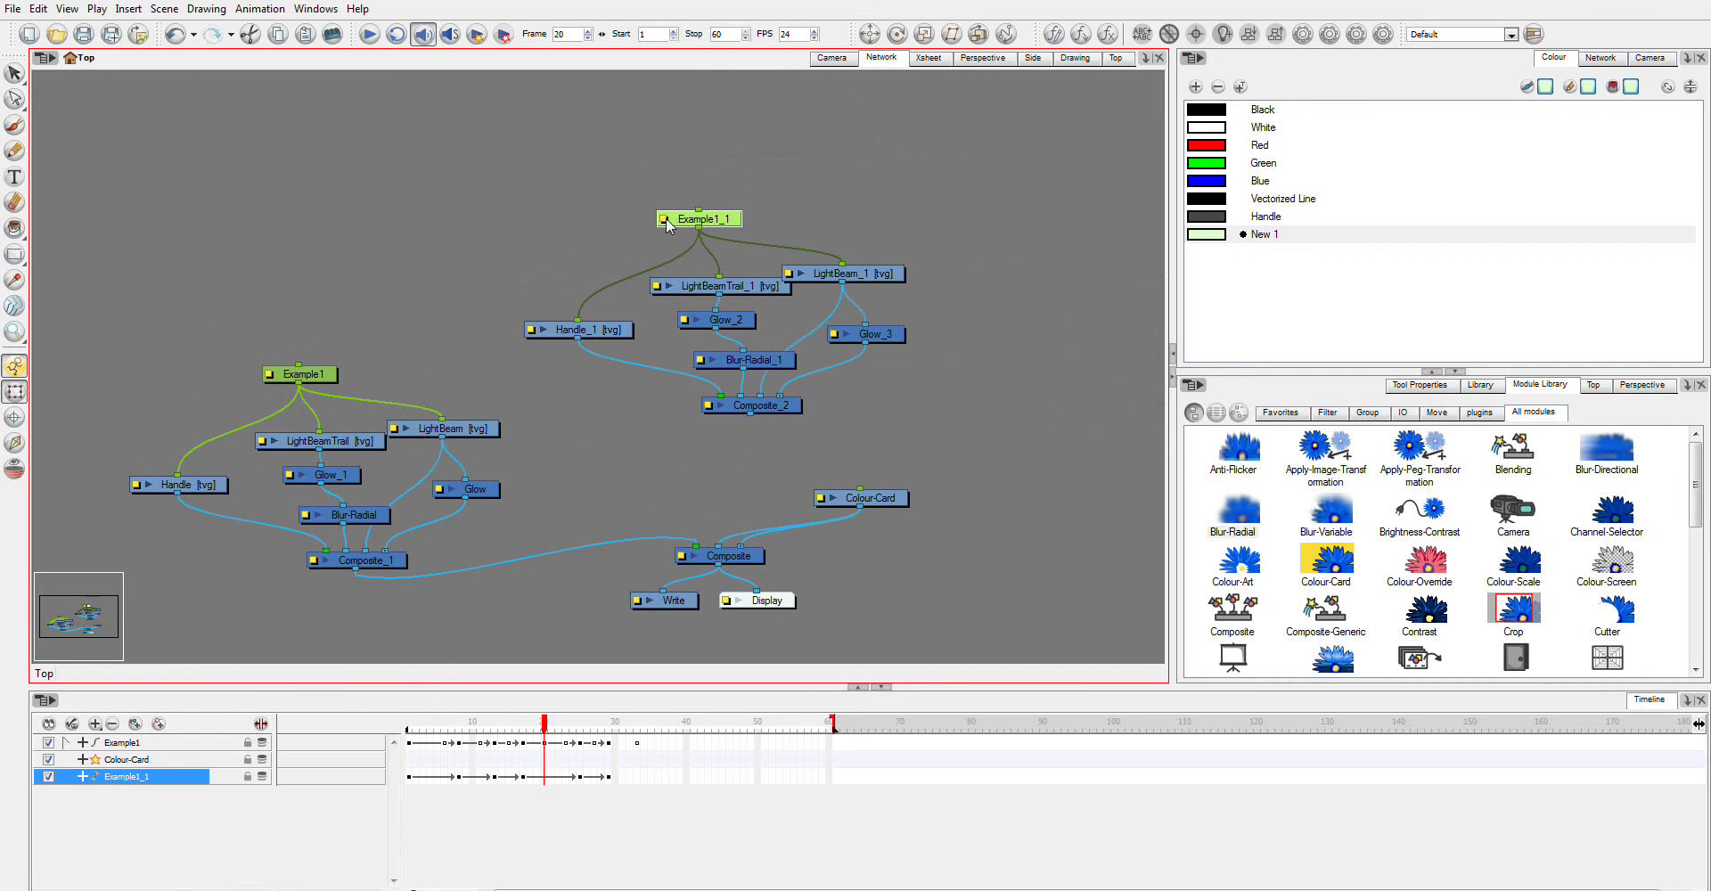
{"action": "double_click", "coordinate": [701, 225]}
{"action": "left_click", "coordinate": [209, 237]}
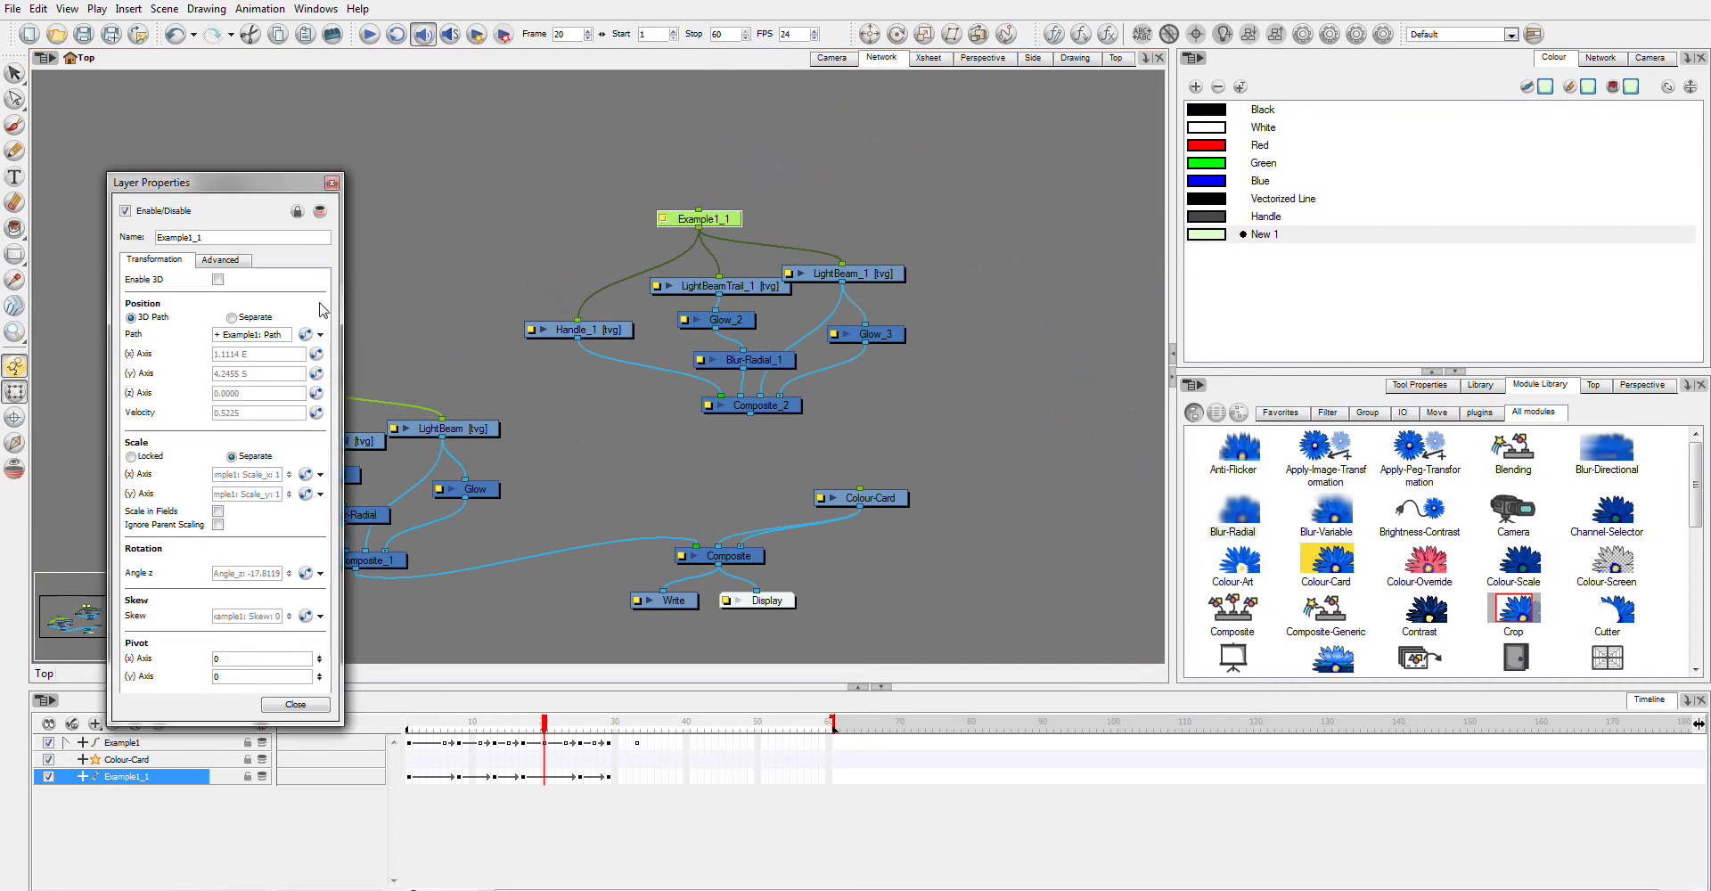
{"action": "type", "text": "2"}
{"action": "key", "text": "Return"}
{"action": "left_click", "coordinate": [294, 705]}
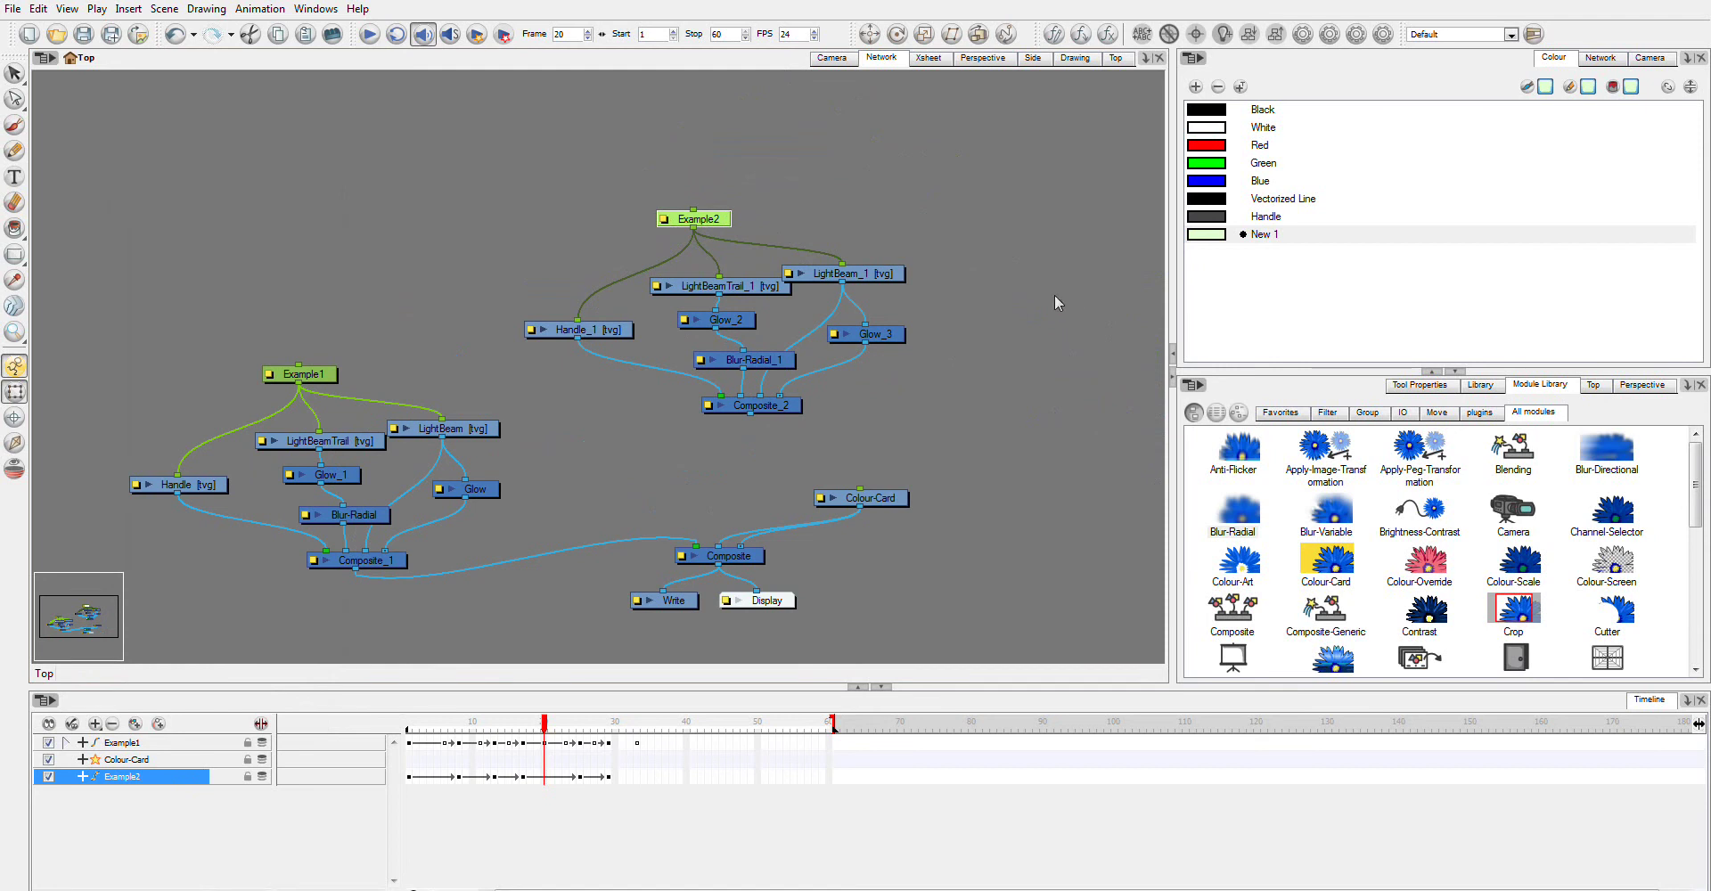
- Delete the LightBeamTrail_1, Glow_2 and Blur-Radial_1 nodes from the copied group
{"action": "left_click", "coordinate": [718, 269]}
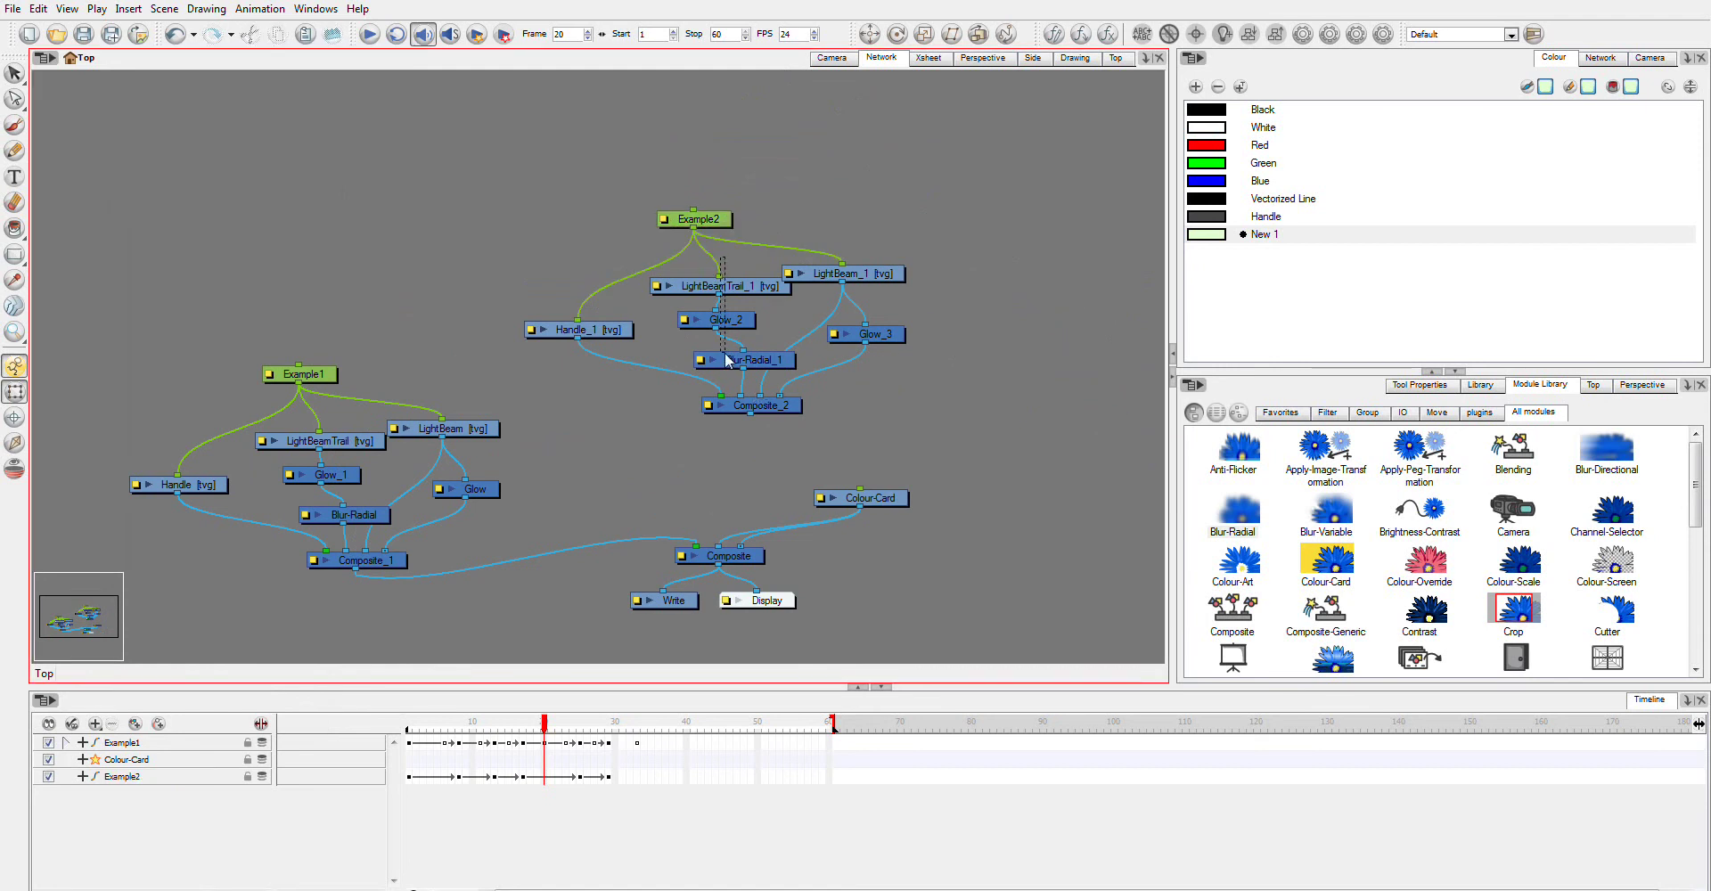
{"action": "left_click_drag", "start_coordinate": [726, 360], "coordinate": [727, 362]}
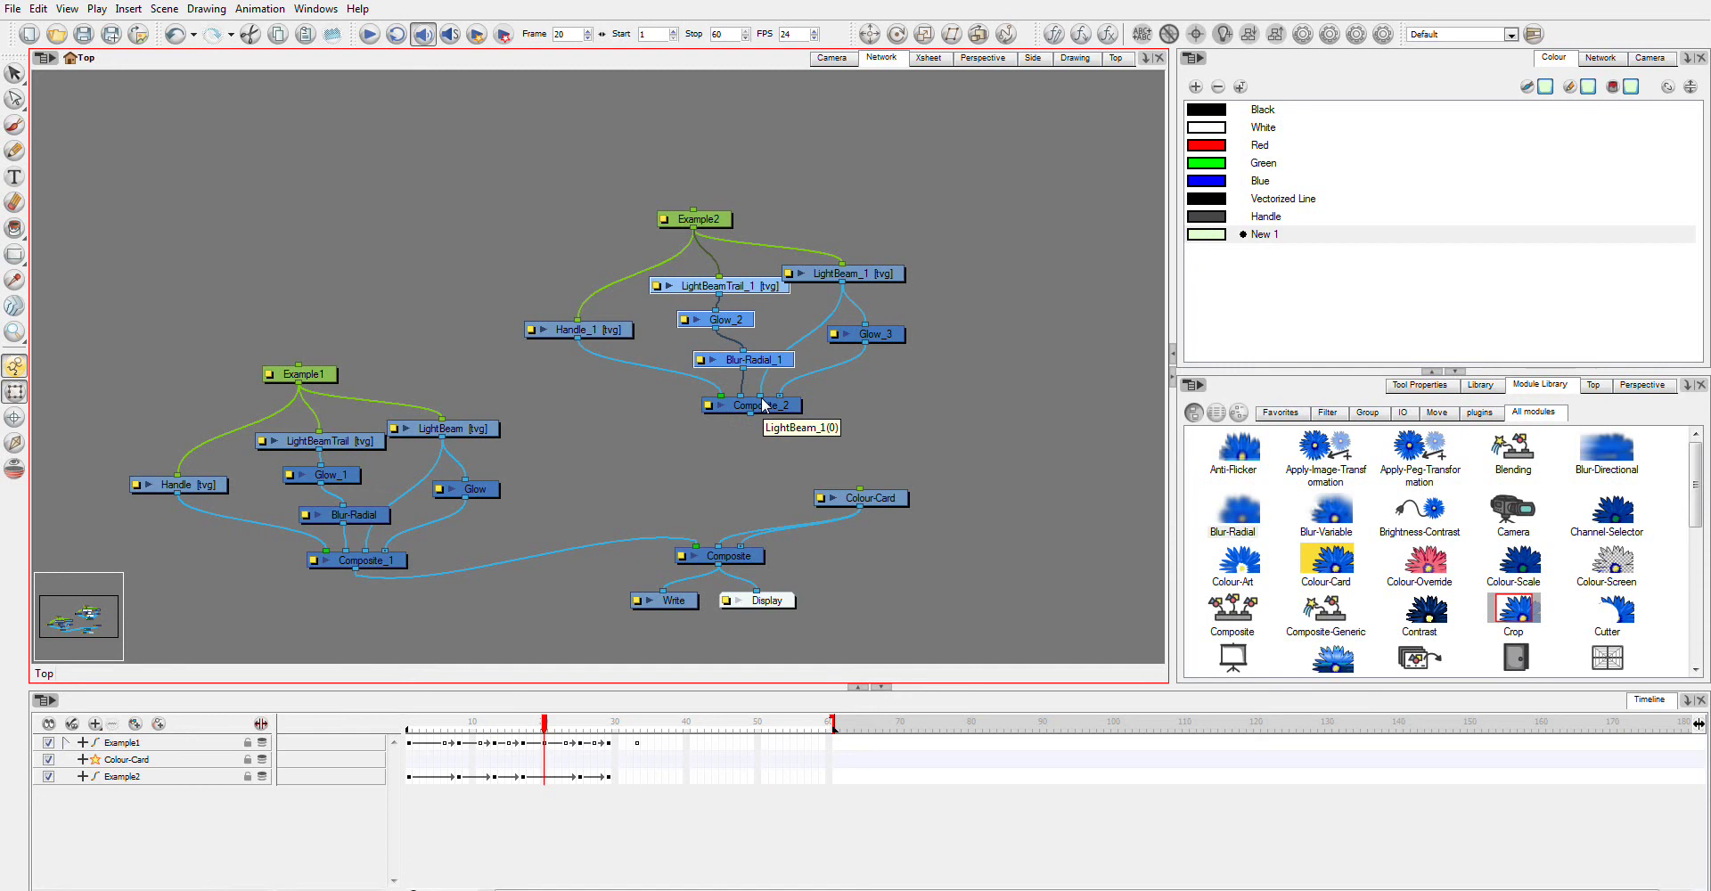
{"action": "key", "text": "Delete"}
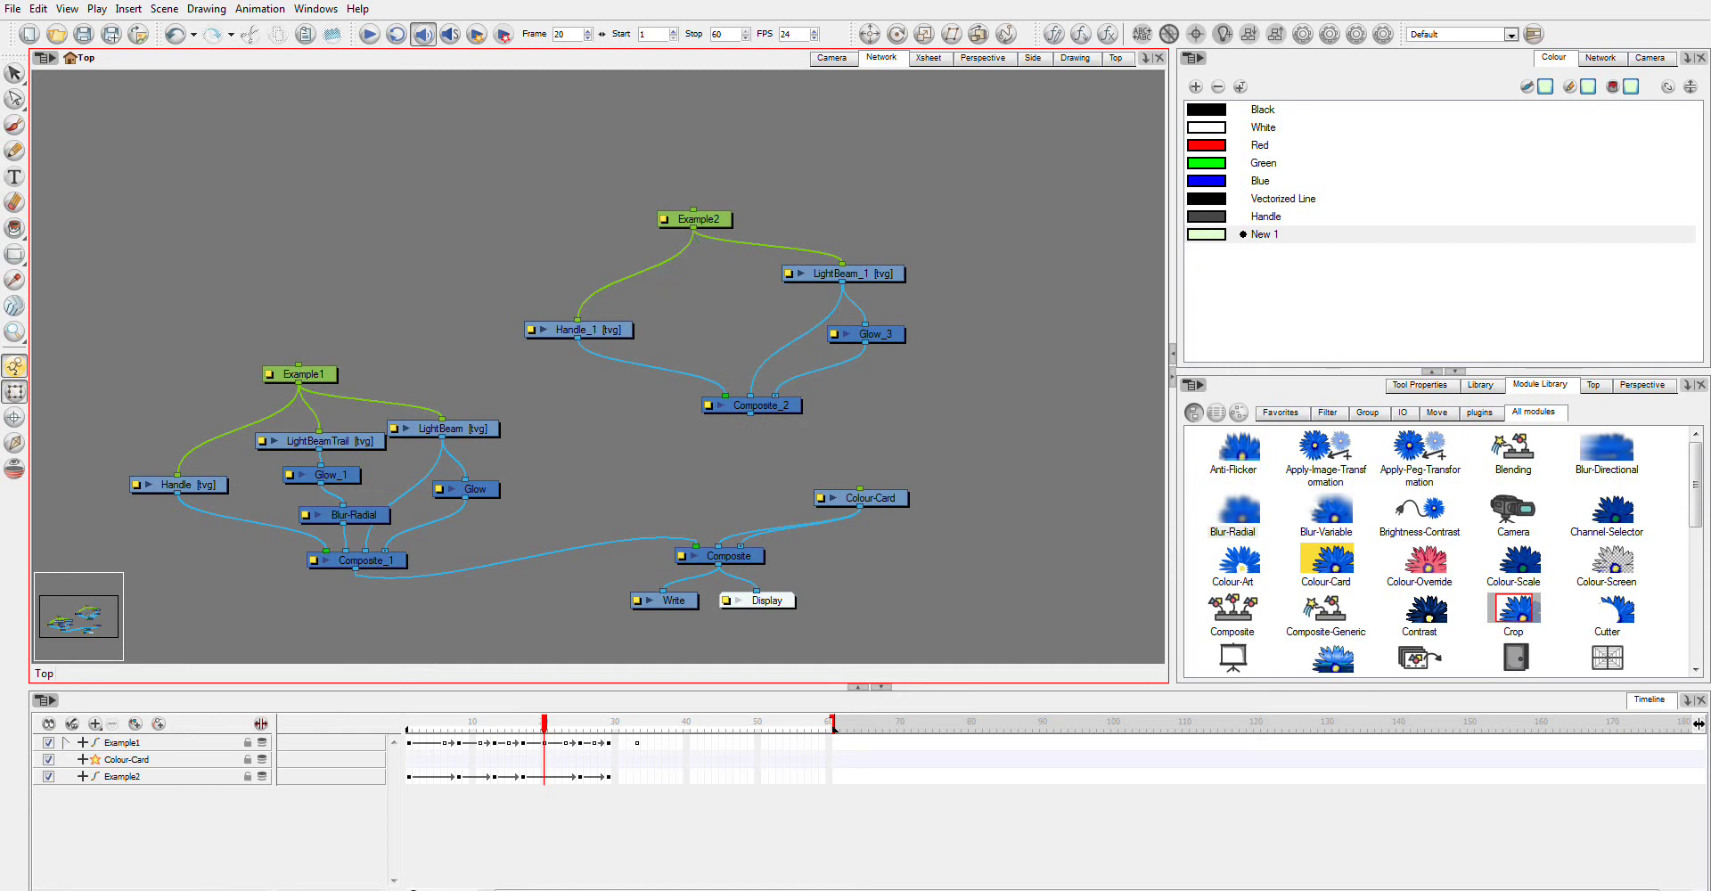
- Connect Example2's Composite_2 into the main Composite and move Example2 above Example1
{"action": "left_click_drag", "start_coordinate": [821, 234], "coordinate": [872, 372]}
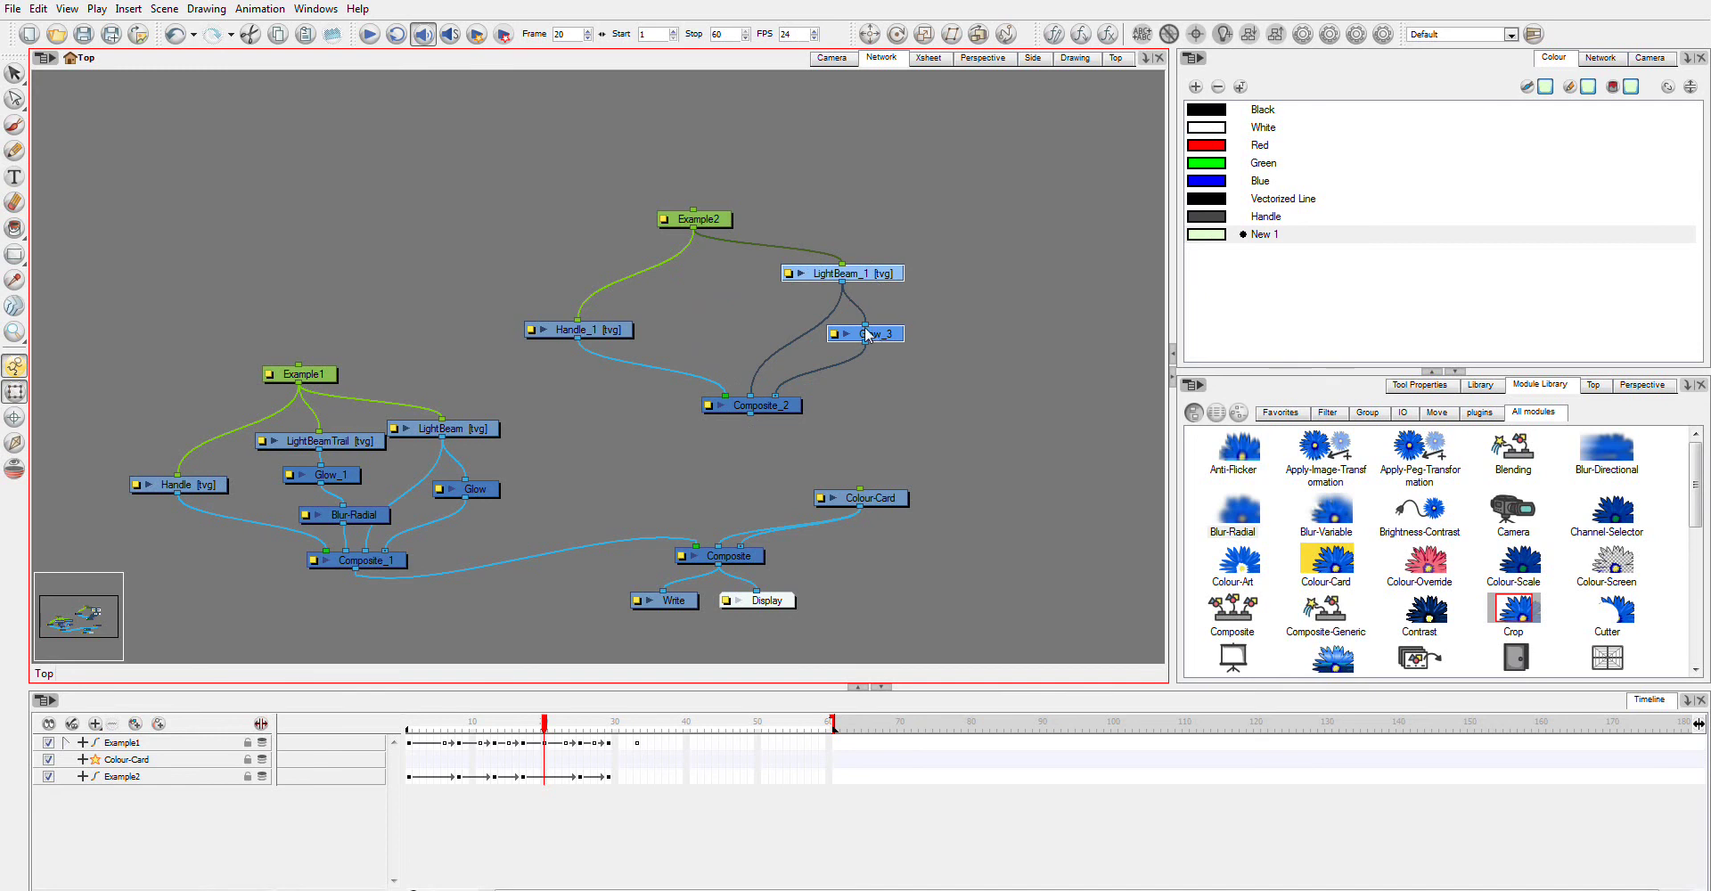
{"action": "left_click", "coordinate": [980, 347]}
{"action": "left_click", "coordinate": [832, 59]}
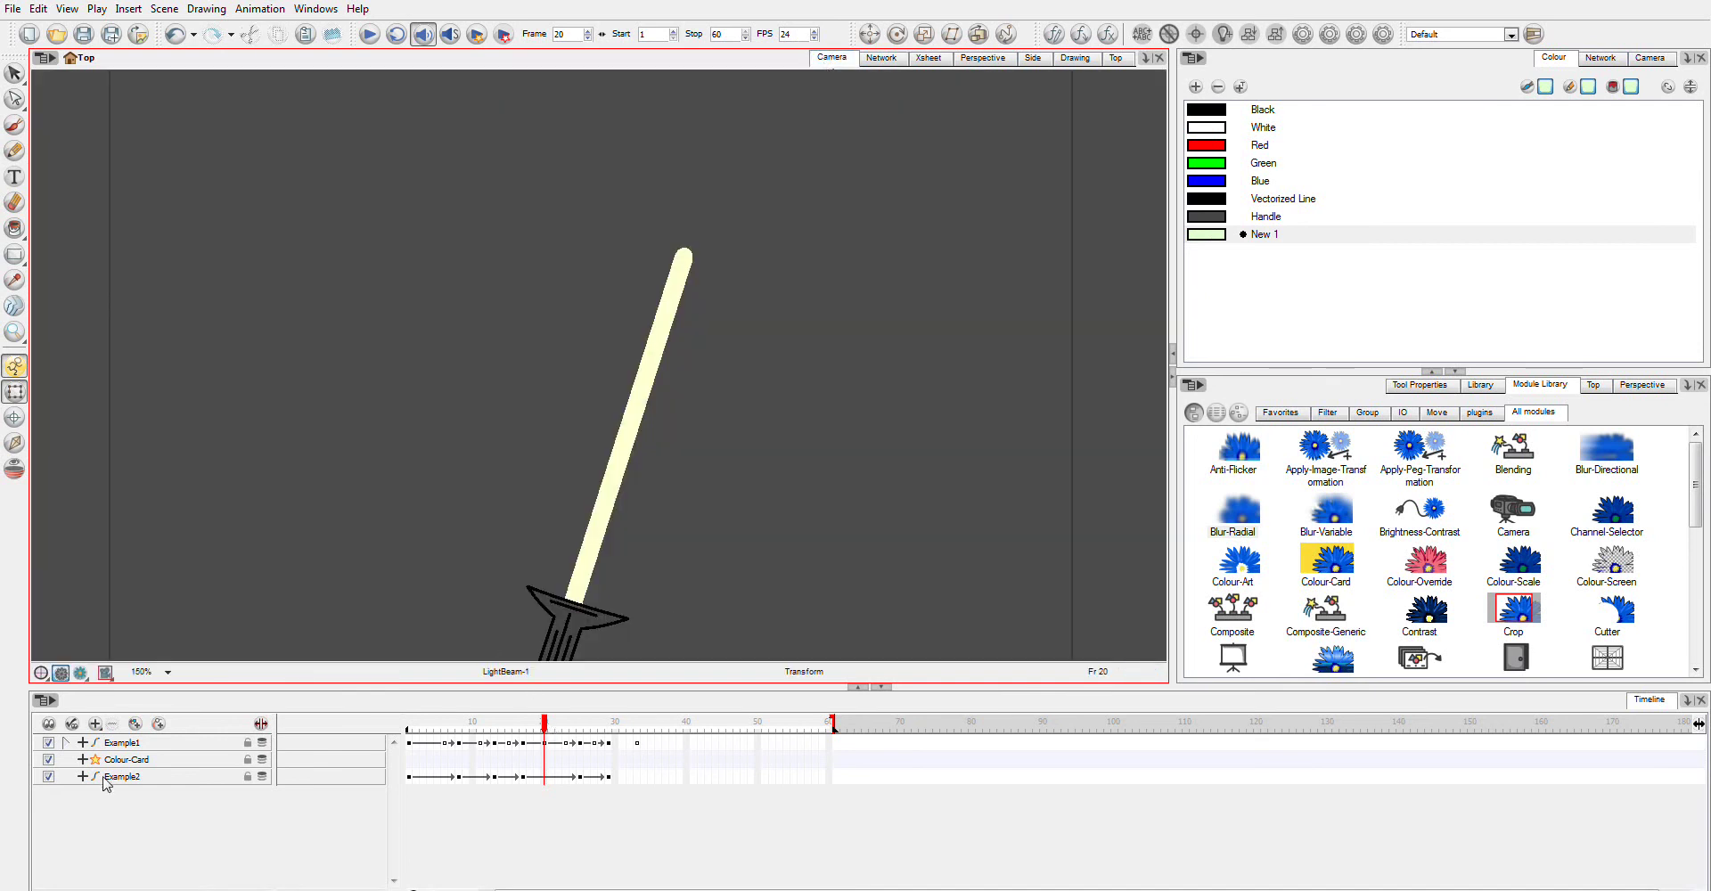
{"action": "left_click", "coordinate": [882, 59]}
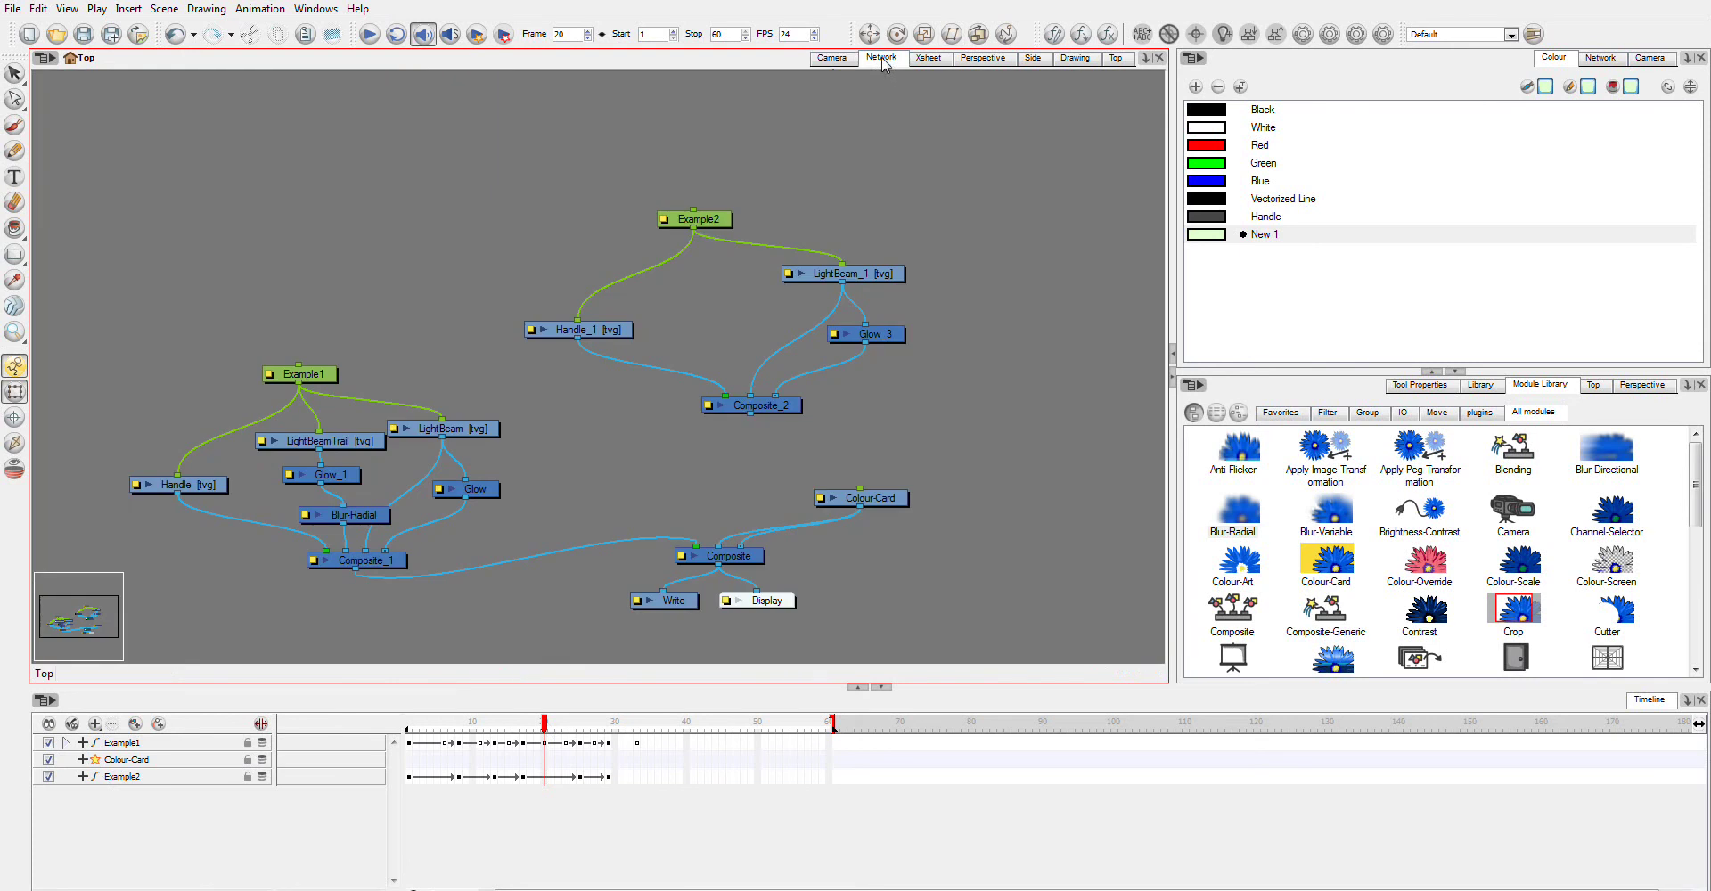
{"action": "left_click_drag", "start_coordinate": [751, 412], "coordinate": [693, 550]}
{"action": "left_click", "coordinate": [832, 59]}
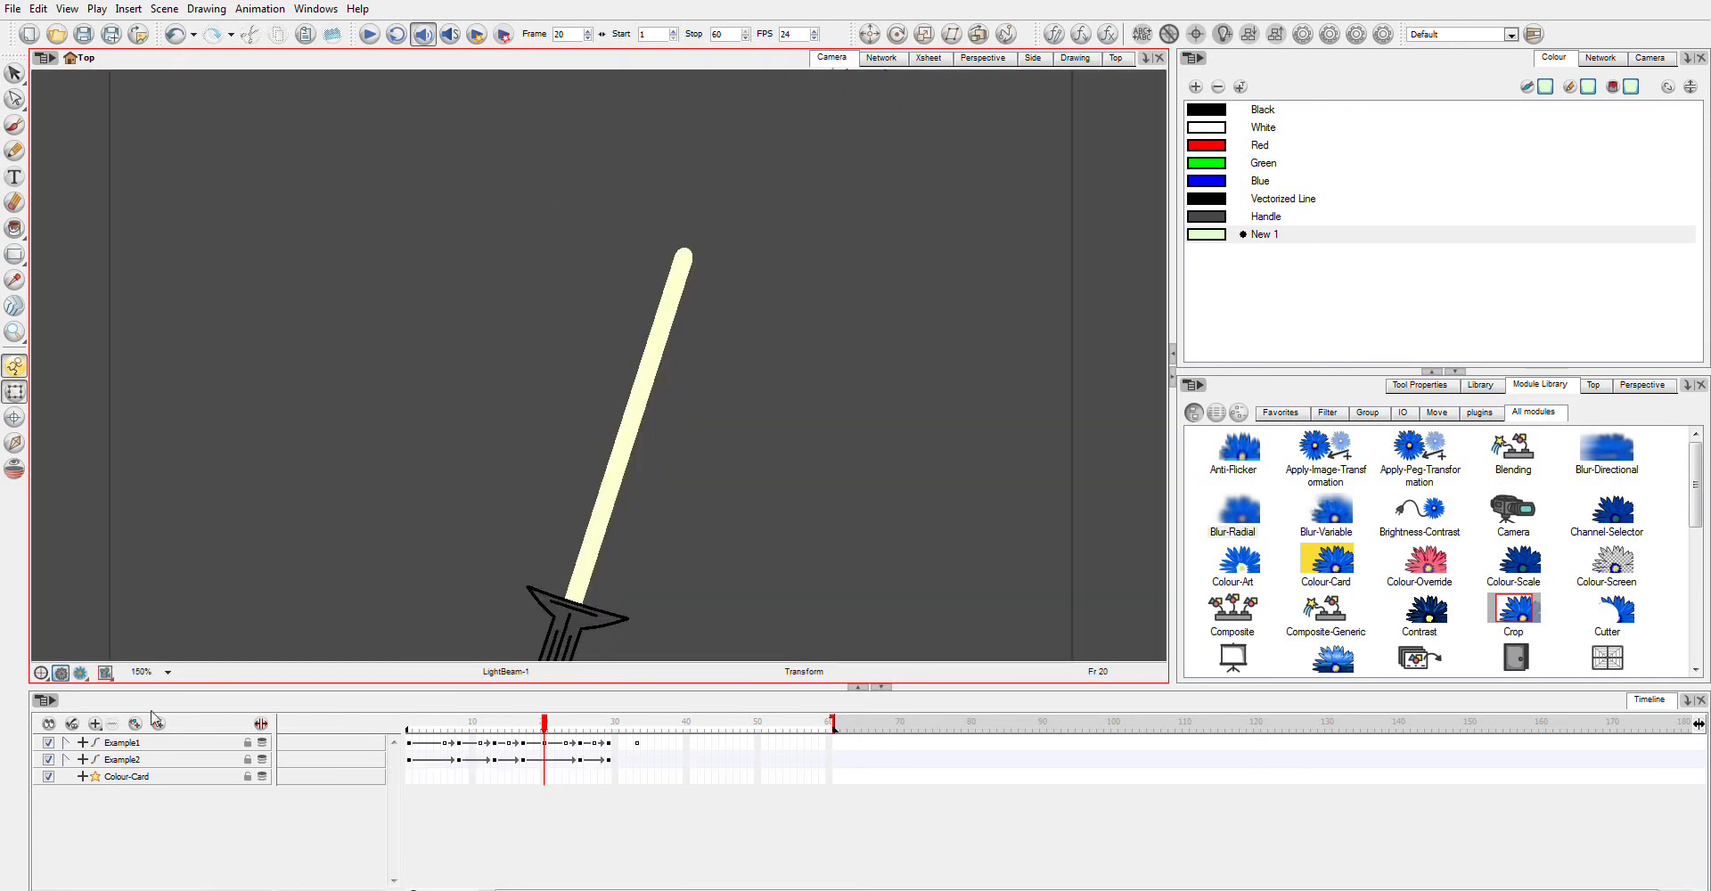
{"action": "left_click_drag", "start_coordinate": [105, 759], "coordinate": [124, 749]}
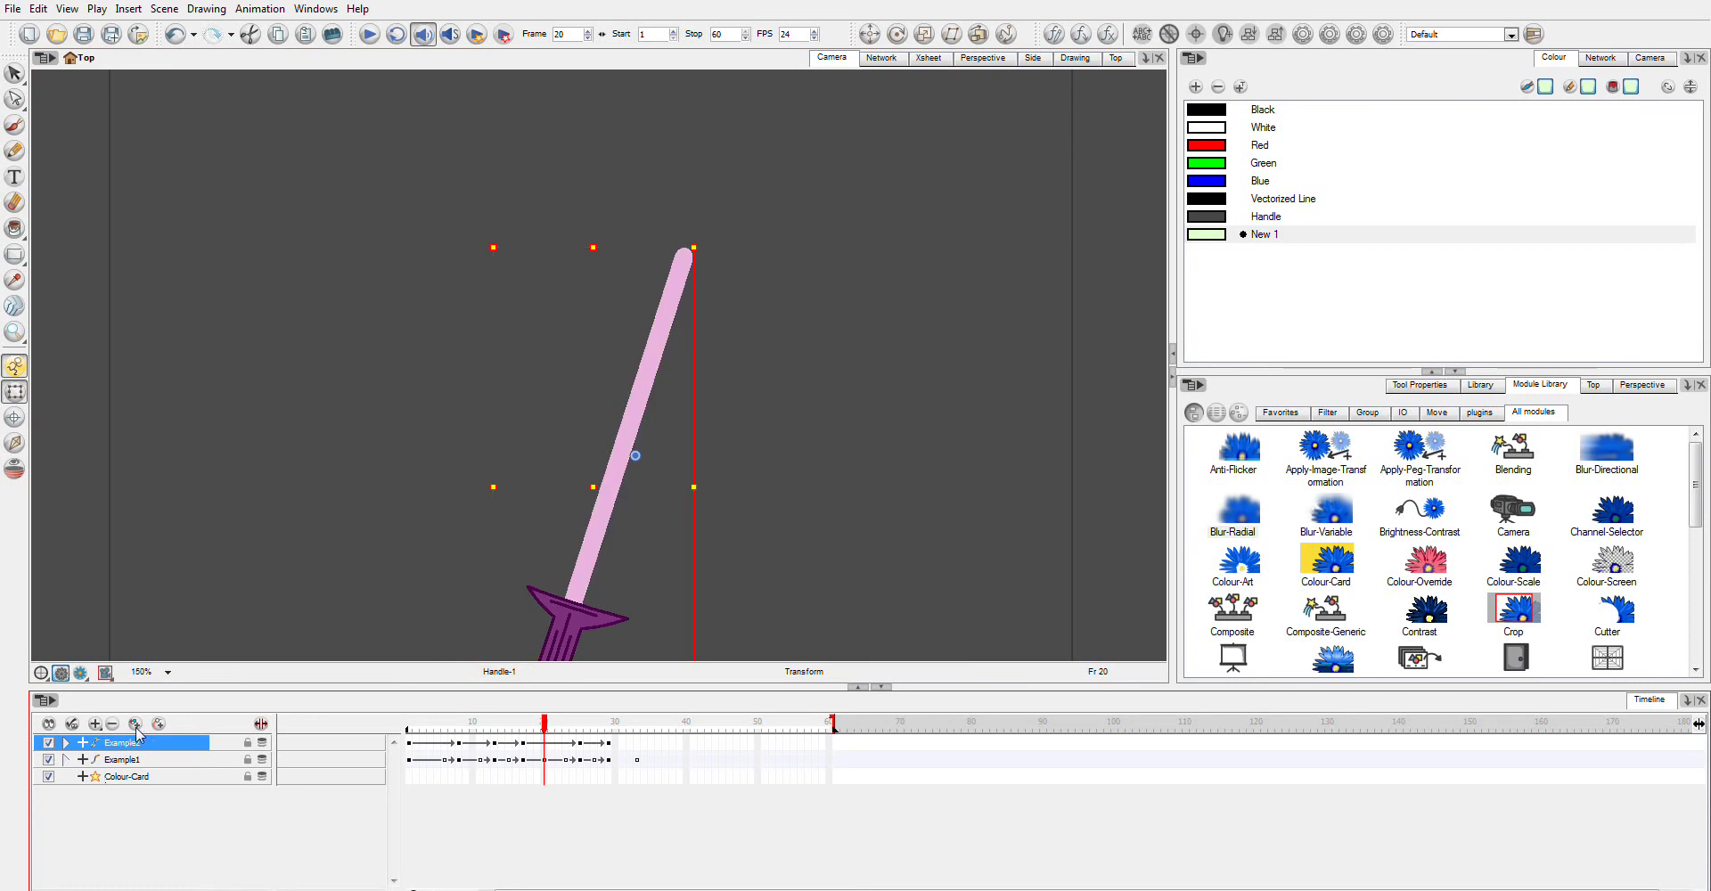
- Add a drawing layer named Dummy, rewind to frame 1, and expand Example2's child layers
{"action": "left_click", "coordinate": [135, 725]}
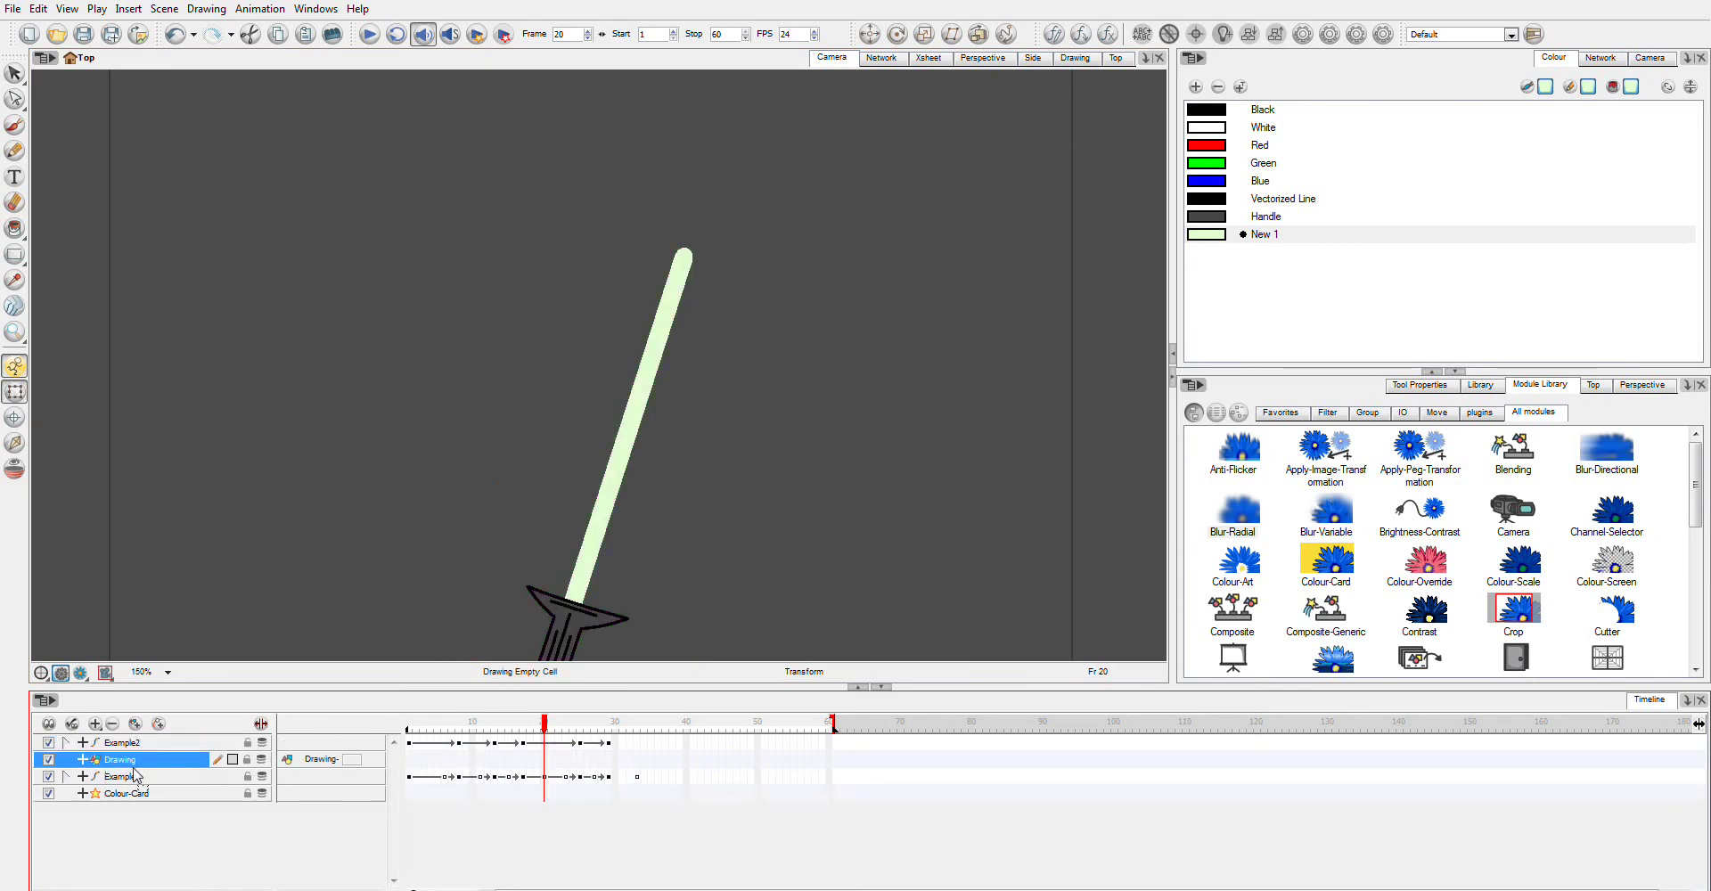
{"action": "double_click", "coordinate": [134, 760]}
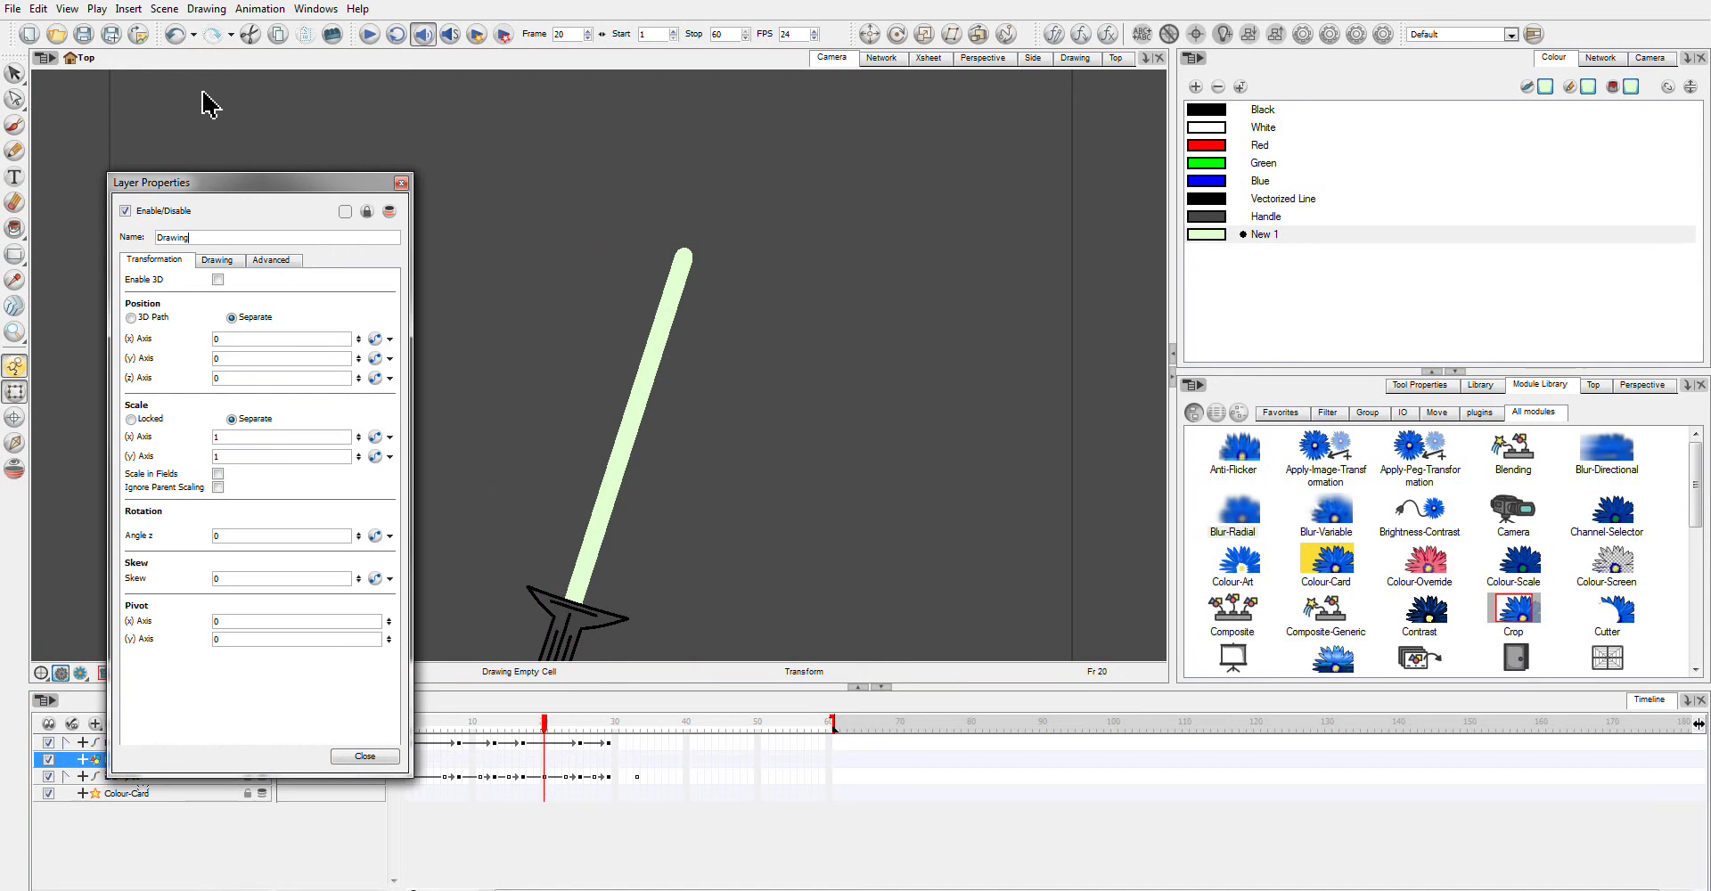
{"action": "double_click", "coordinate": [182, 237]}
{"action": "type", "text": "Dummy"}
{"action": "key", "text": "Return"}
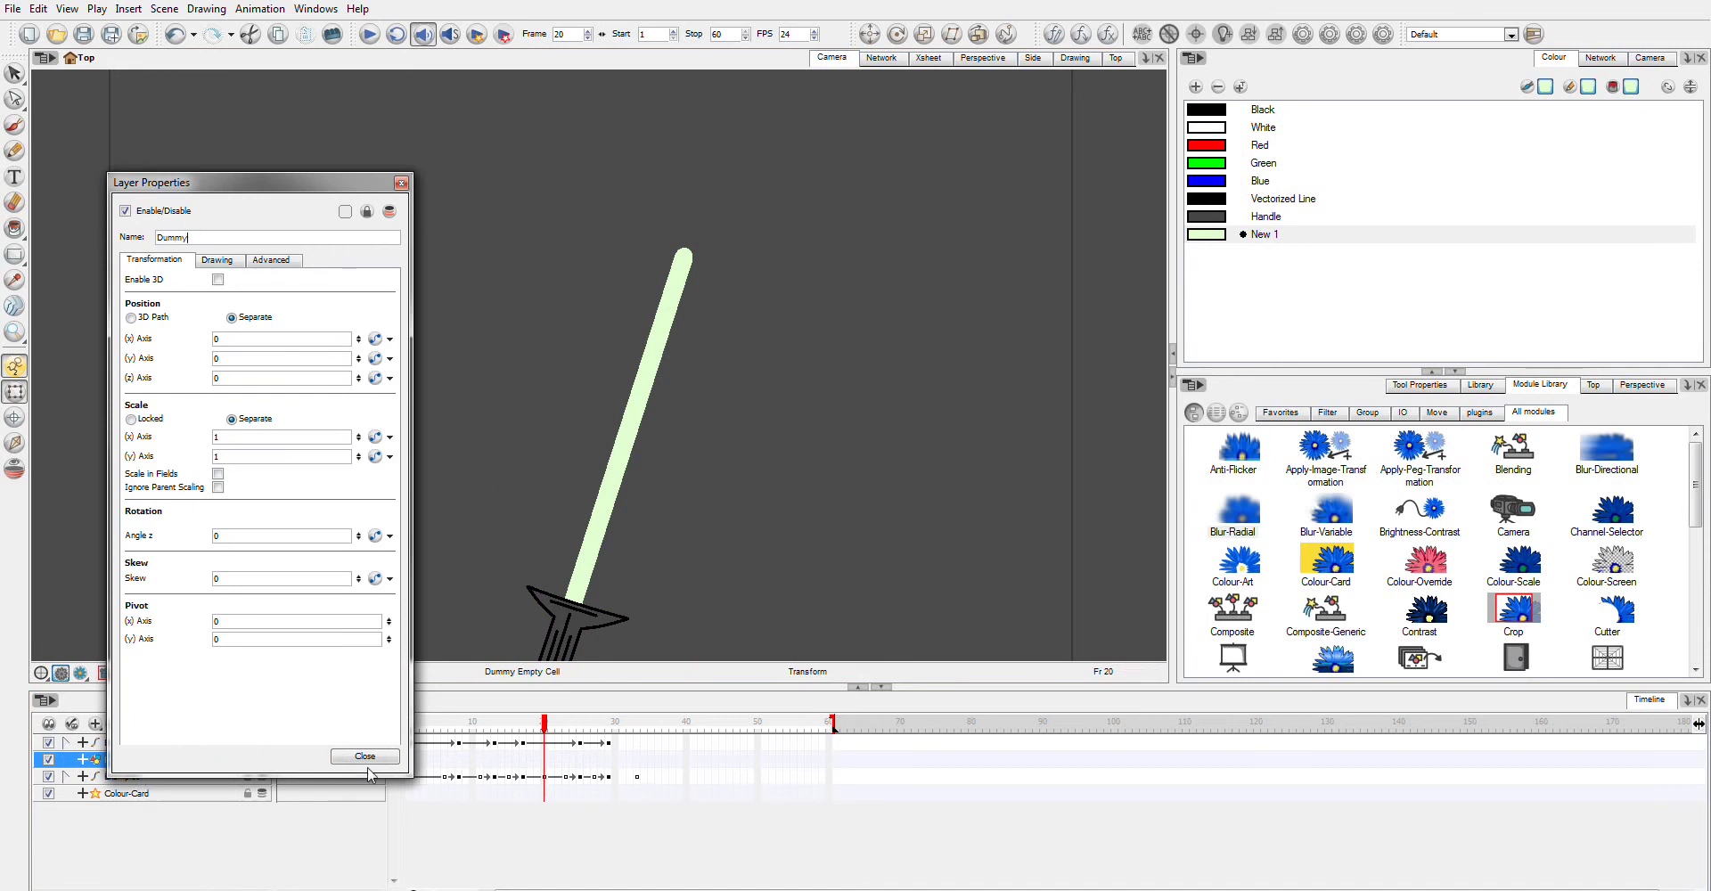
{"action": "left_click", "coordinate": [364, 756]}
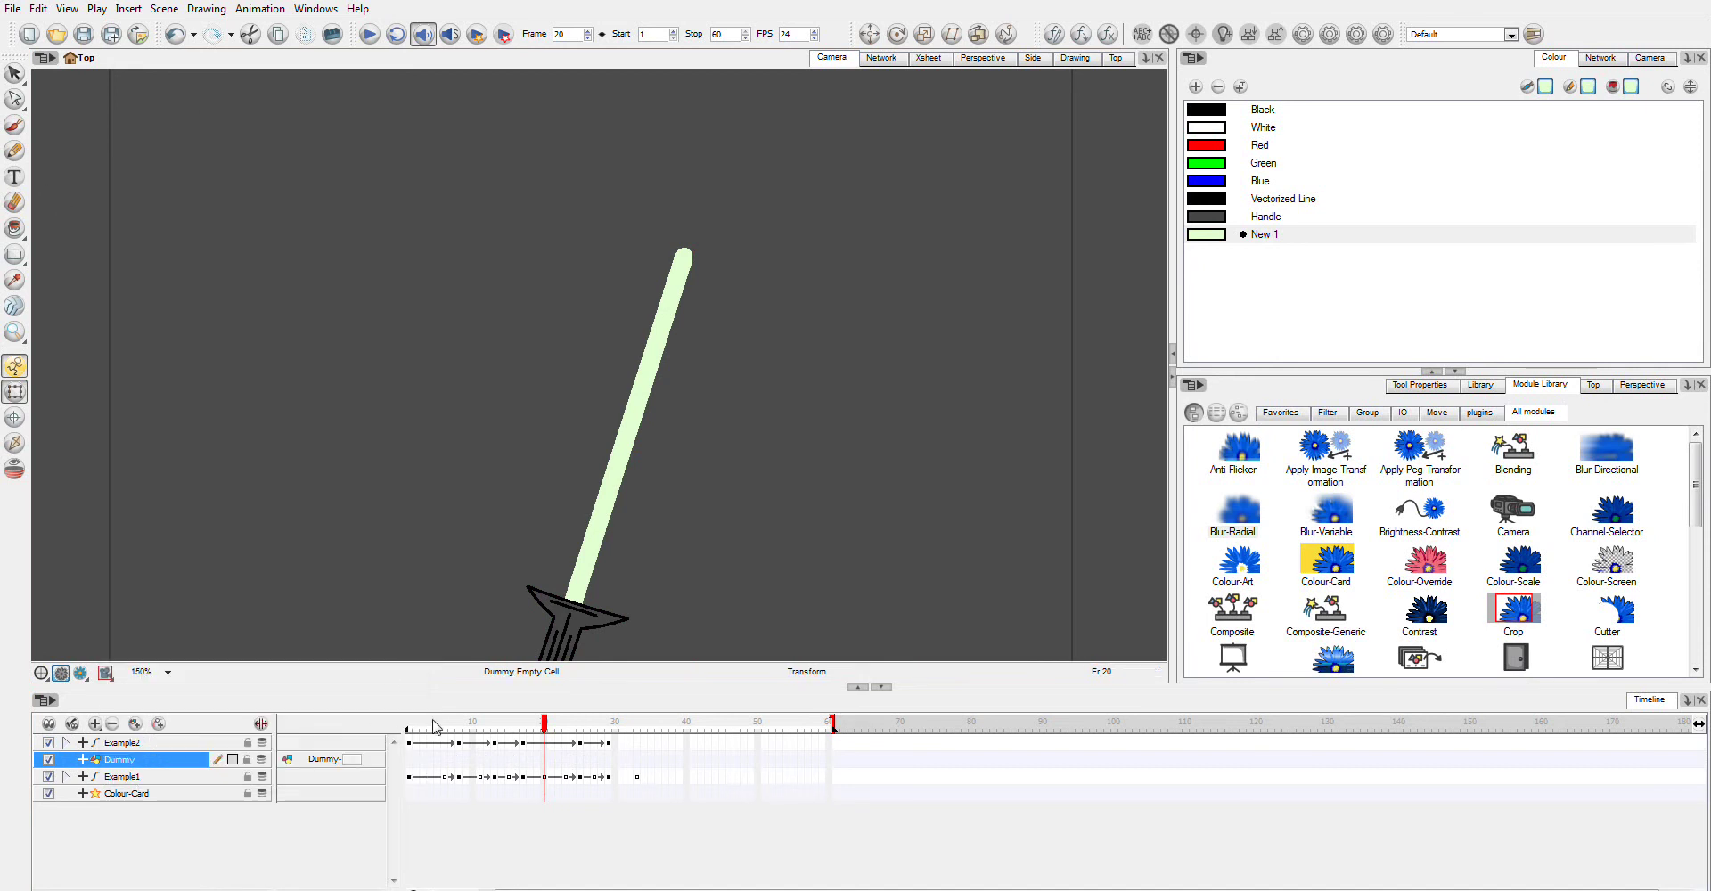
{"action": "left_click_drag", "start_coordinate": [546, 726], "coordinate": [392, 792]}
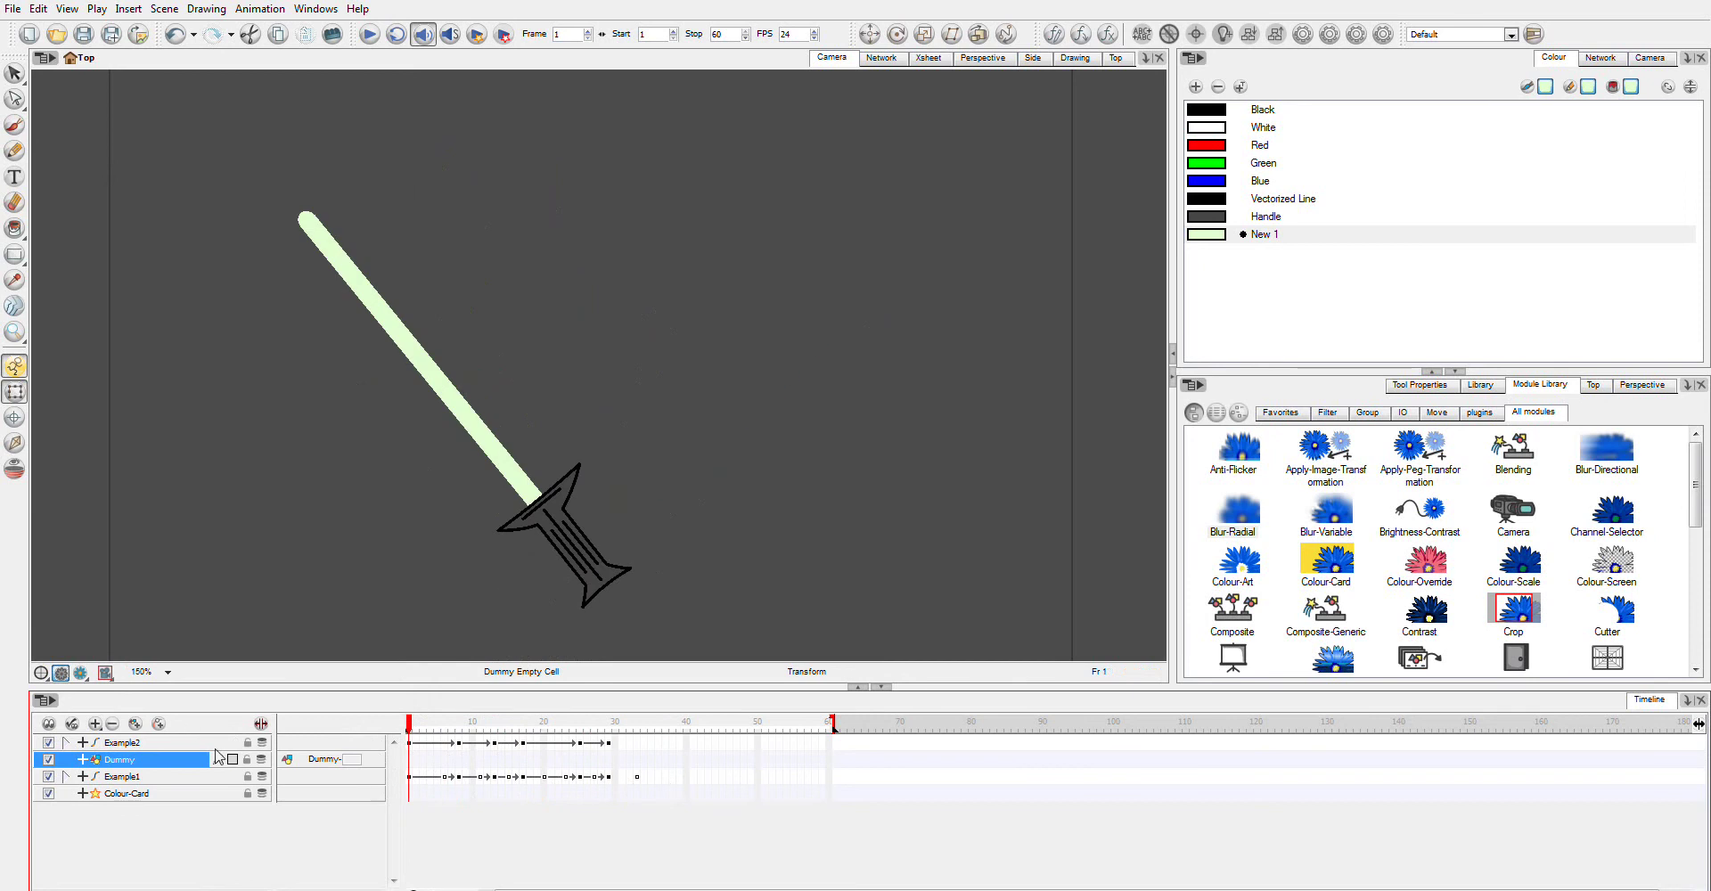
{"action": "left_click", "coordinate": [66, 743]}
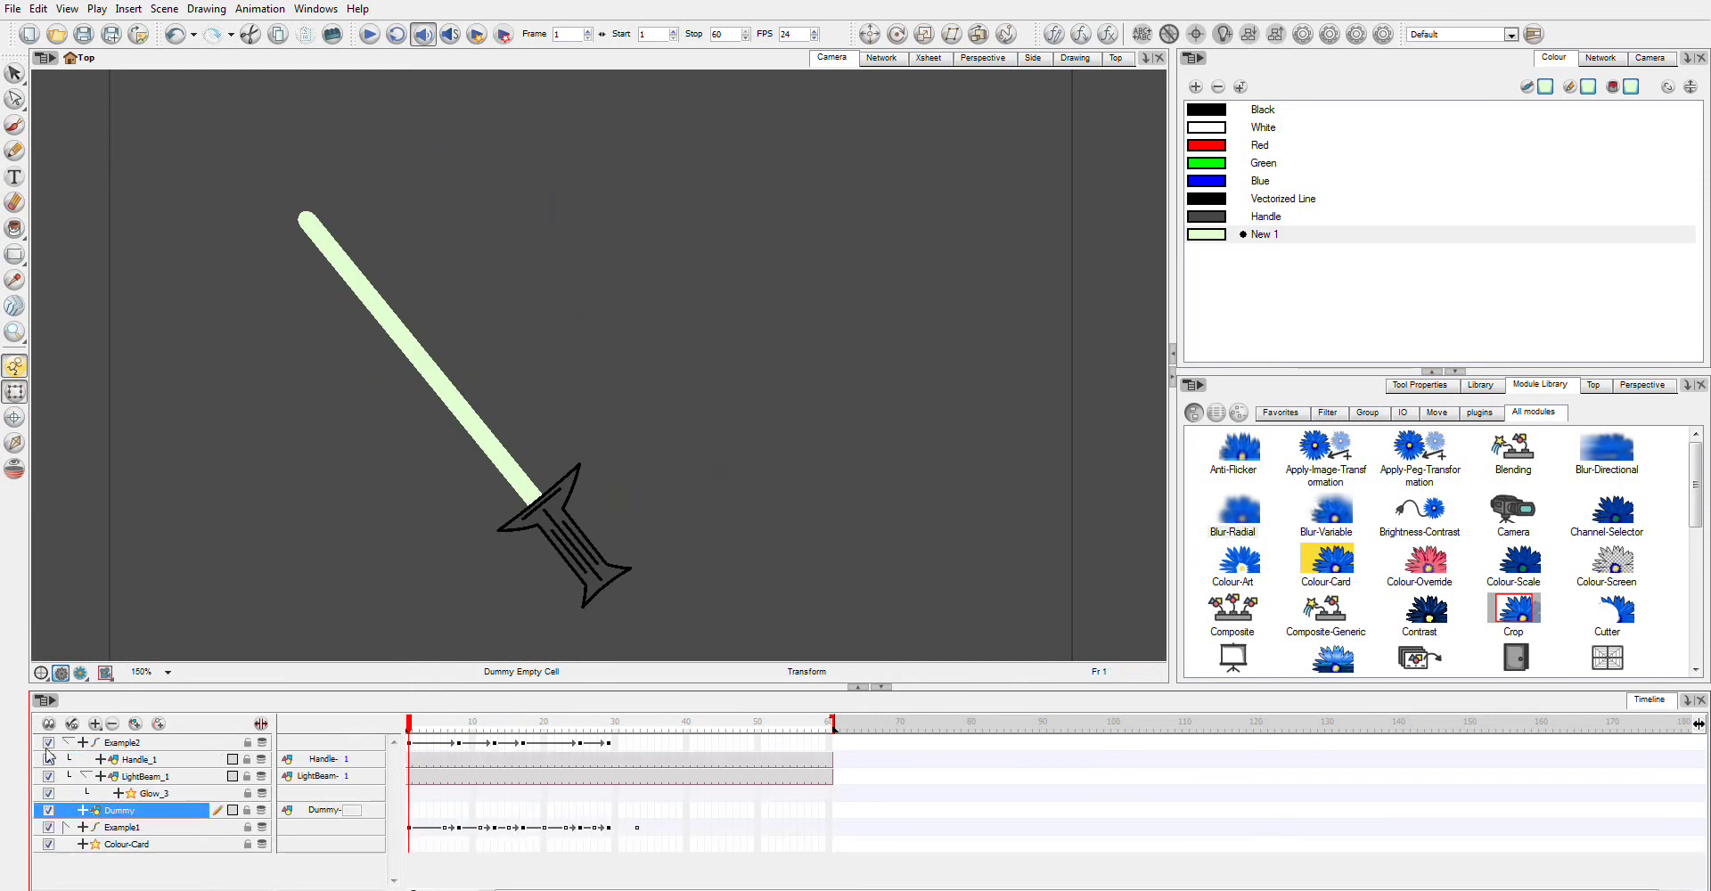
- Hide the Example1 sword and scrub Example2's swing forward to frame 8
{"action": "left_click", "coordinate": [48, 743]}
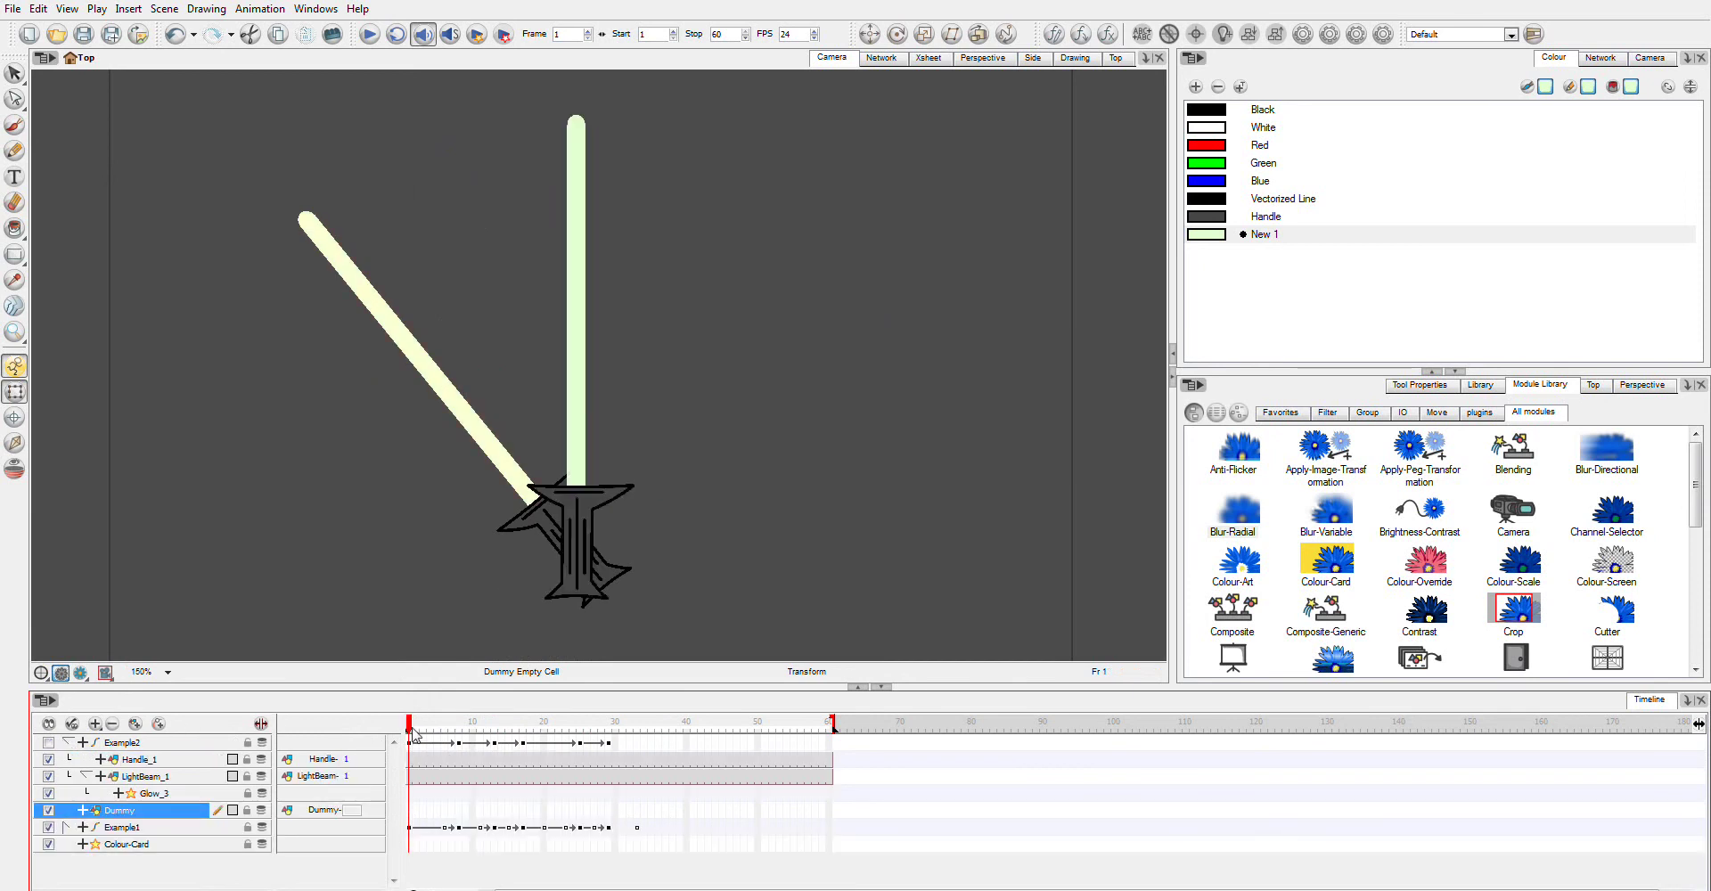
{"action": "mouse_move", "coordinate": [412, 727]}
{"action": "left_mouse_down"}
{"action": "mouse_move", "coordinate": [620, 733]}
{"action": "mouse_move", "coordinate": [409, 732]}
{"action": "left_mouse_up"}
{"action": "left_click", "coordinate": [48, 828]}
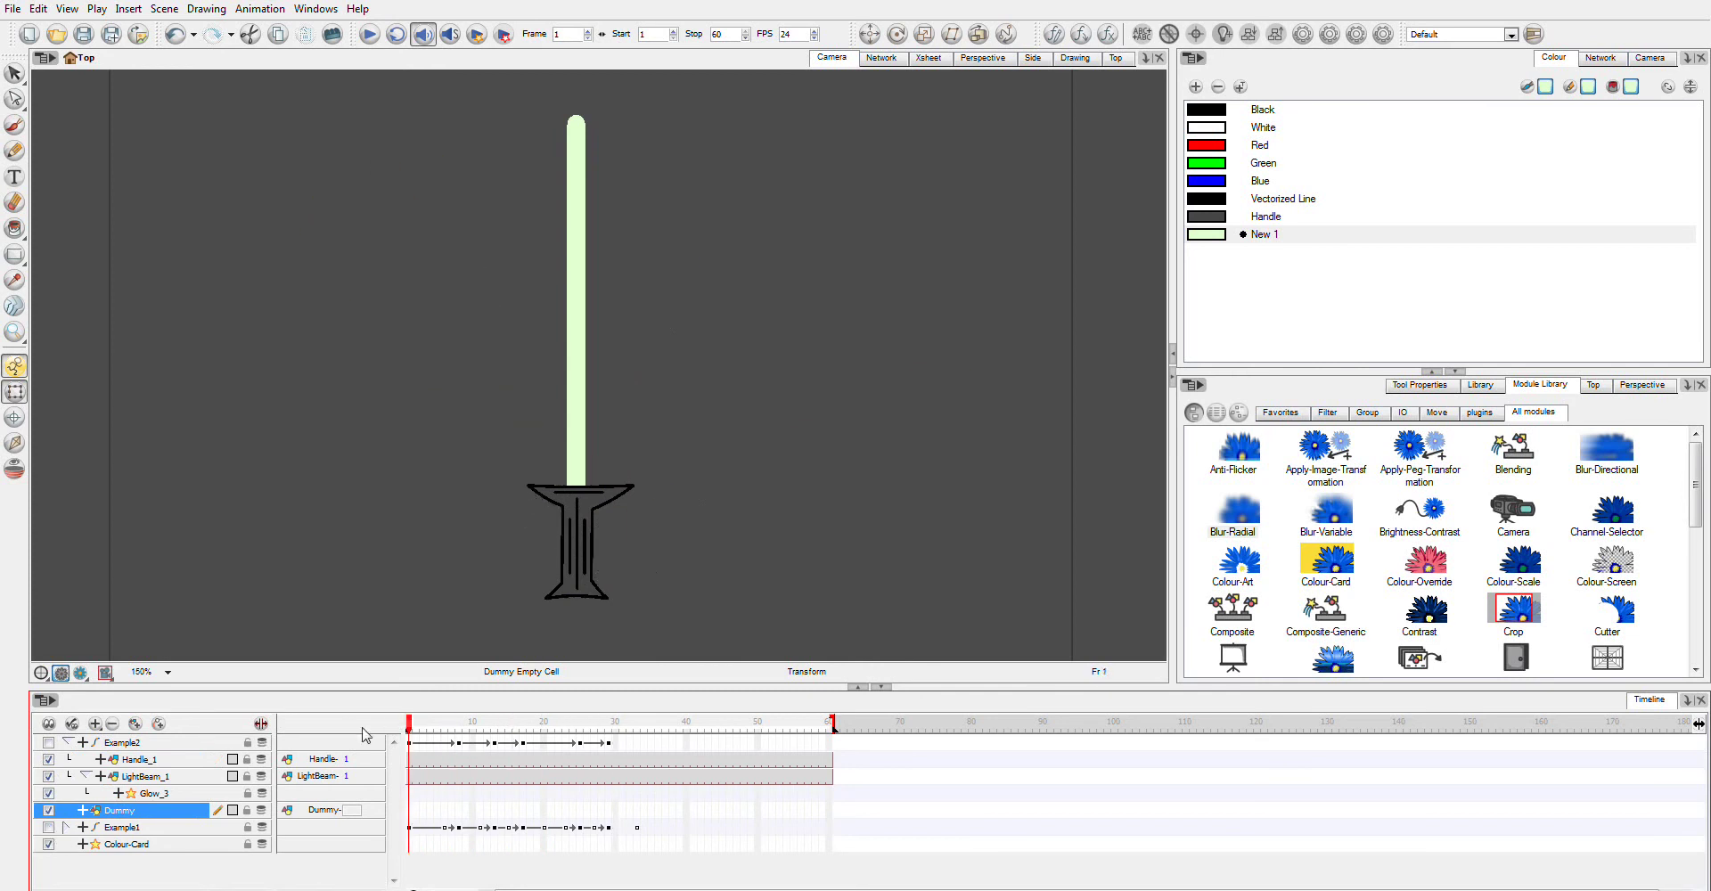
{"action": "left_click", "coordinate": [48, 742]}
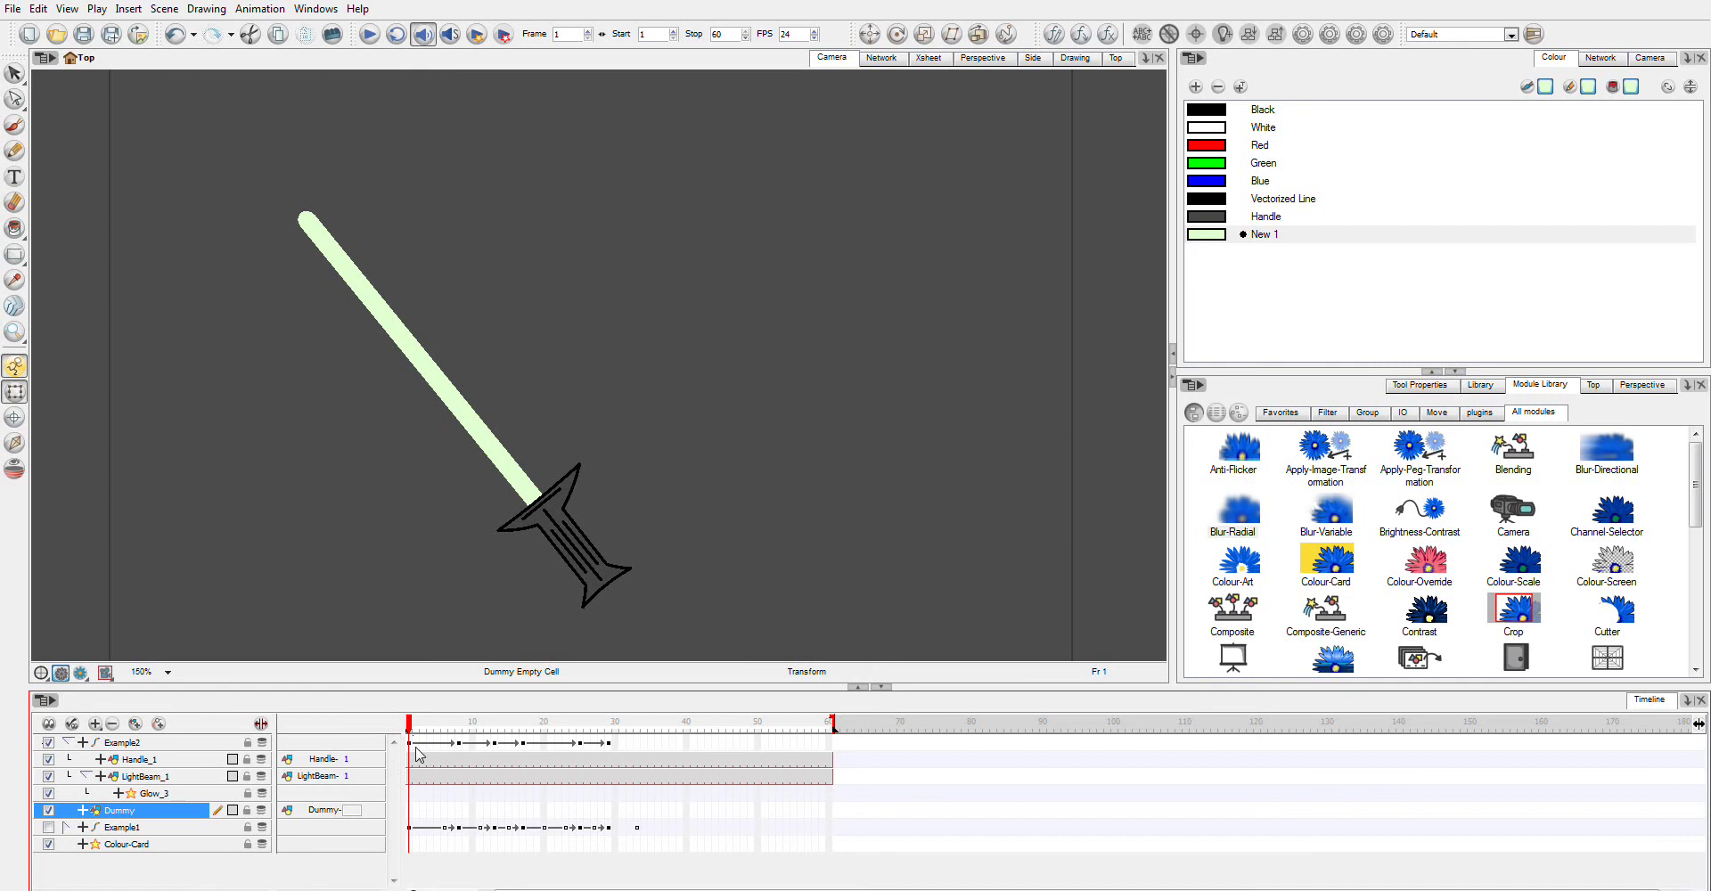
{"action": "left_click_drag", "start_coordinate": [411, 723], "coordinate": [459, 723]}
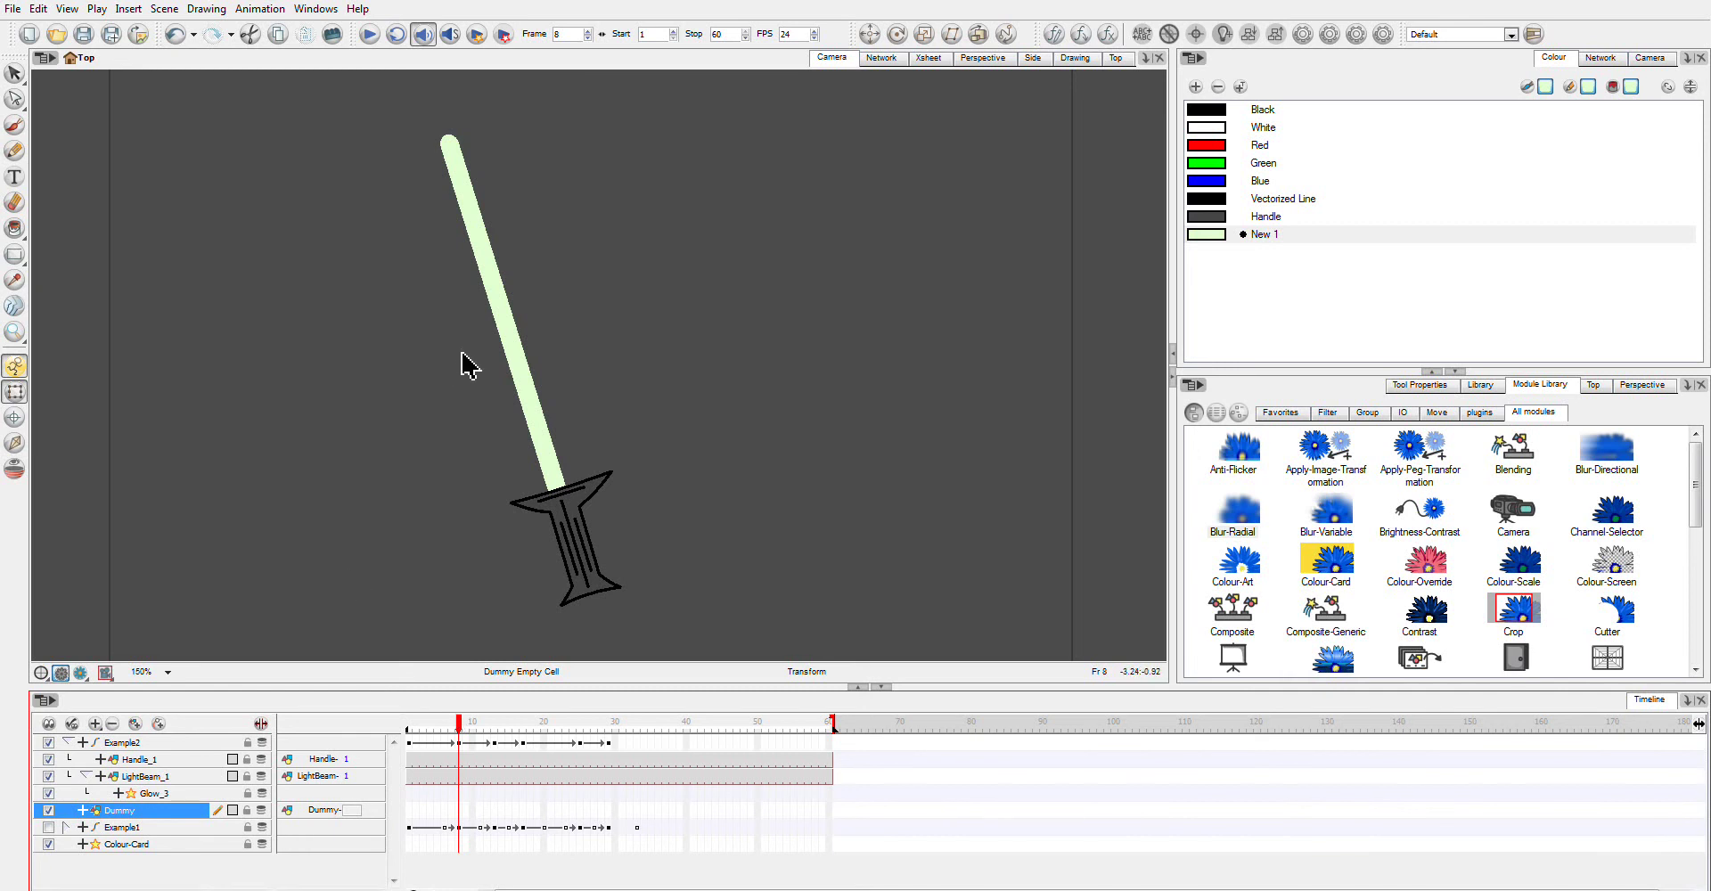
- Copy the whole light beam drawing and paste it into the Dummy layer at frame 13
{"action": "mouse_move", "coordinate": [461, 353]}
{"action": "left_mouse_down"}
{"action": "mouse_move", "coordinate": [606, 323]}
{"action": "mouse_move", "coordinate": [535, 458]}
{"action": "left_mouse_up"}
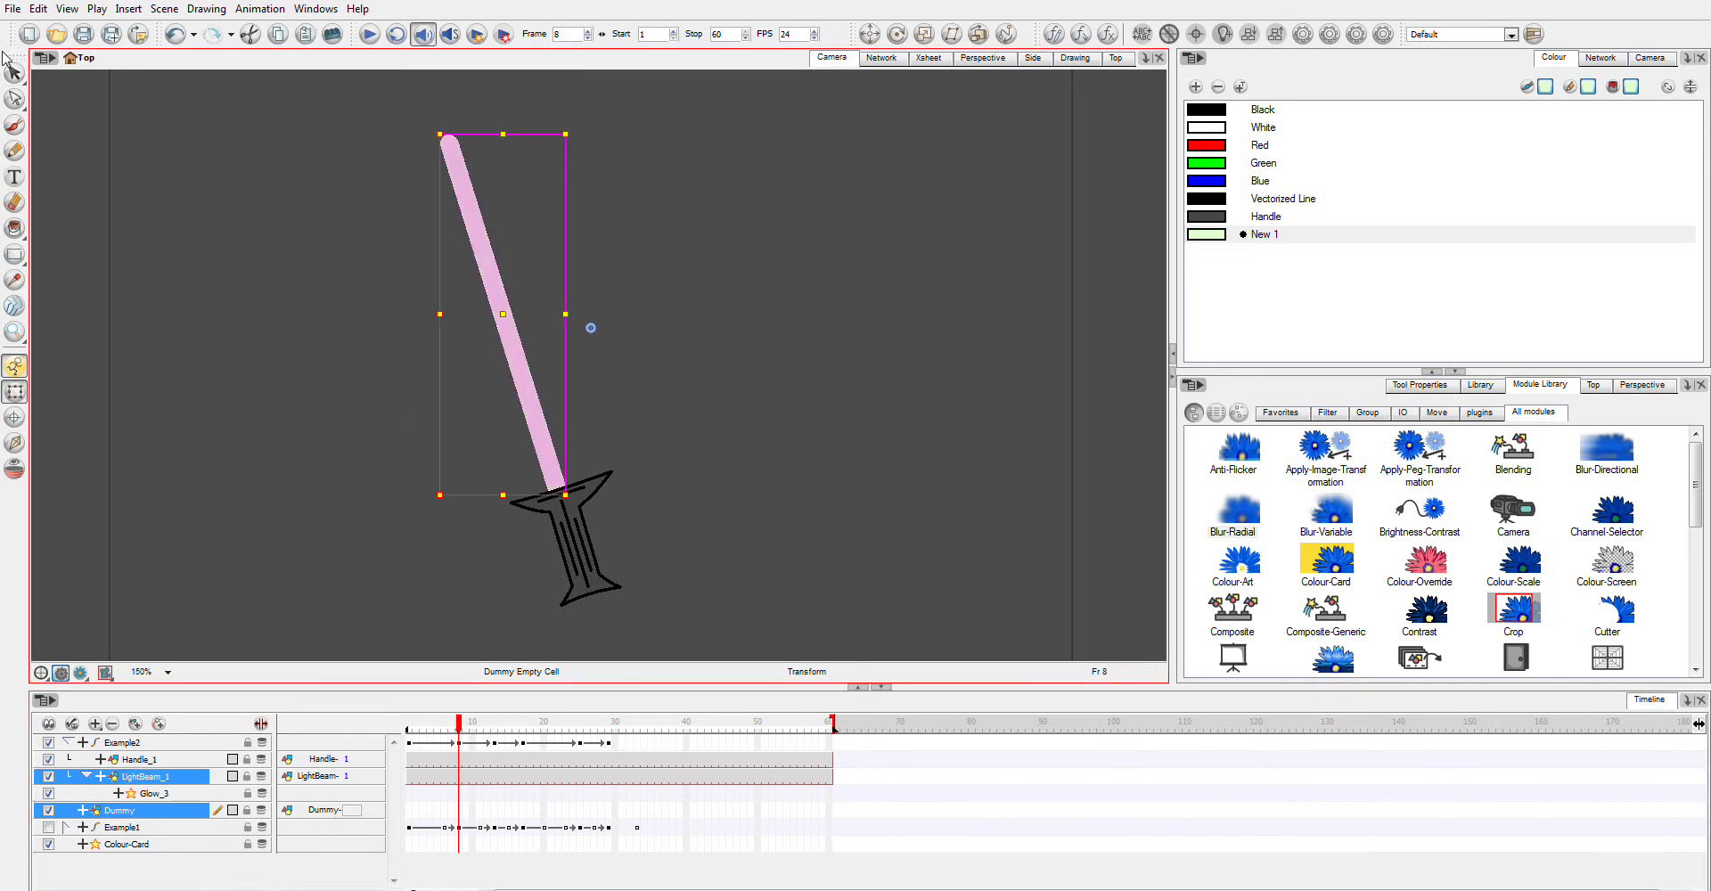
{"action": "left_click", "coordinate": [15, 75]}
{"action": "mouse_move", "coordinate": [324, 294]}
{"action": "left_mouse_down"}
{"action": "mouse_move", "coordinate": [573, 202]}
{"action": "mouse_move", "coordinate": [550, 242]}
{"action": "left_mouse_up"}
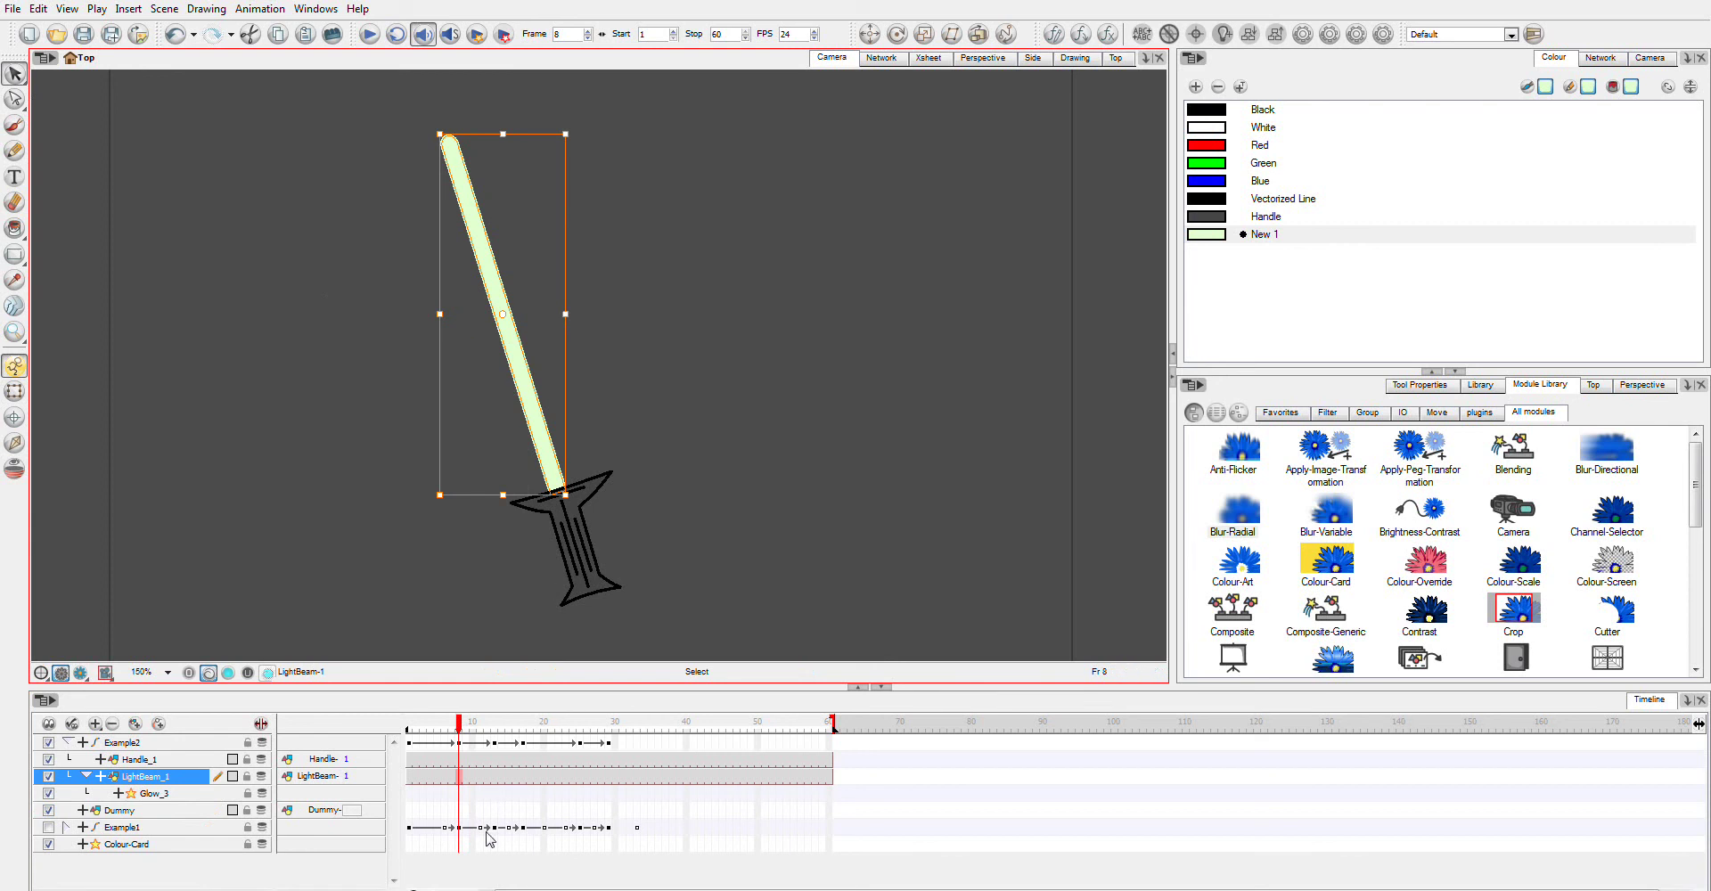
{"action": "left_click", "coordinate": [494, 811]}
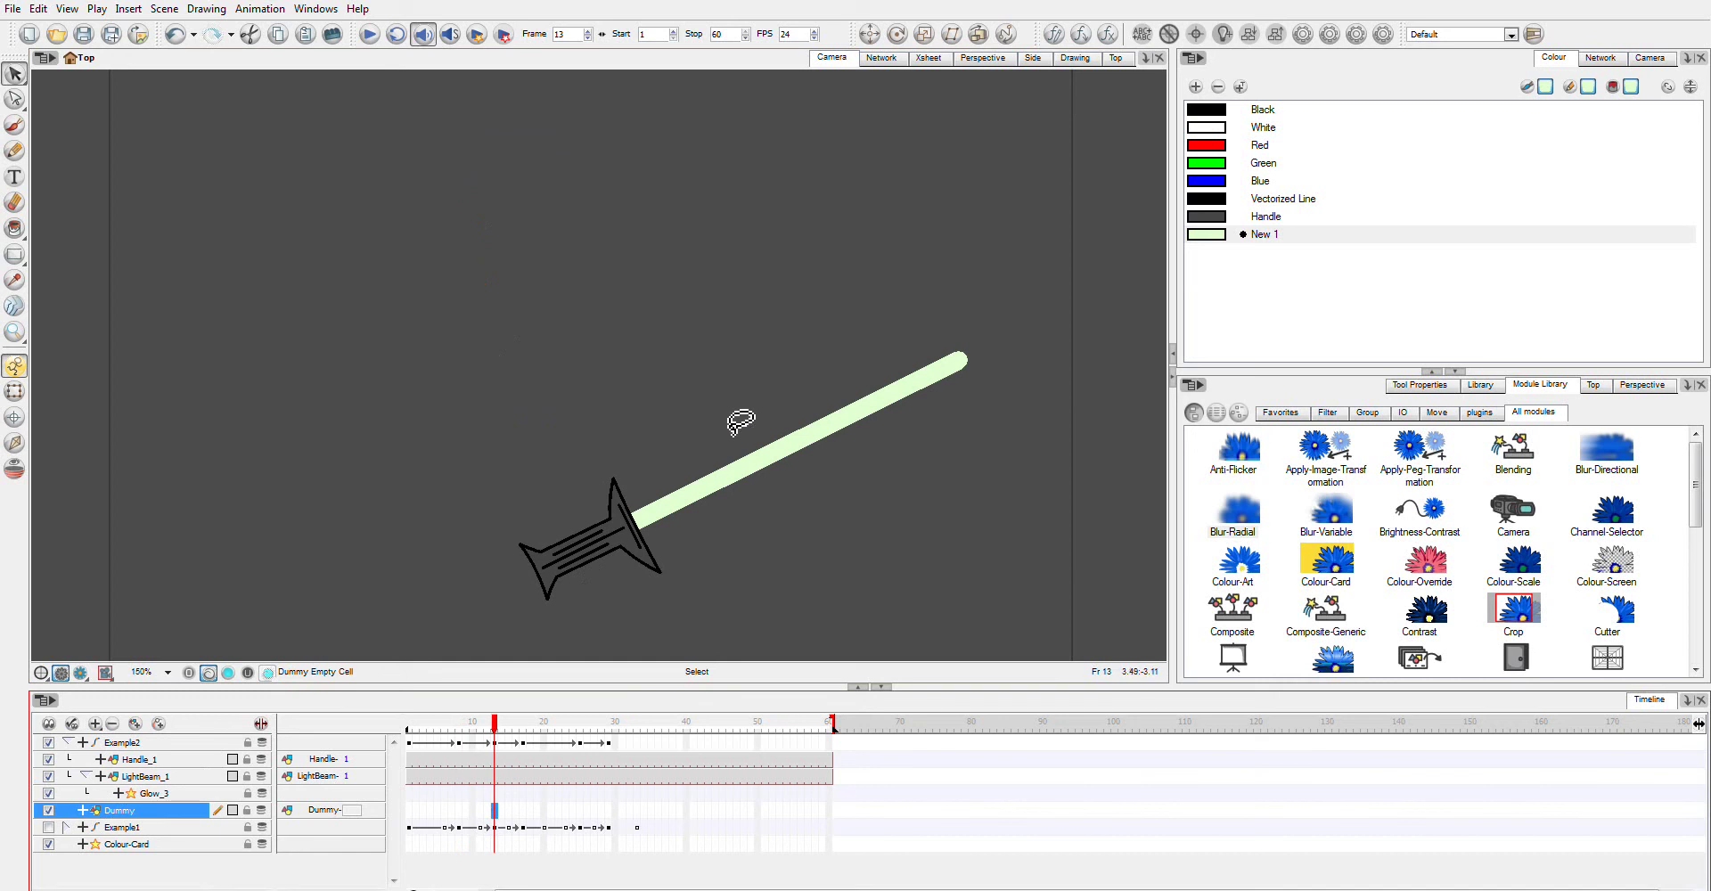
{"action": "key", "text": "ctrl+v"}
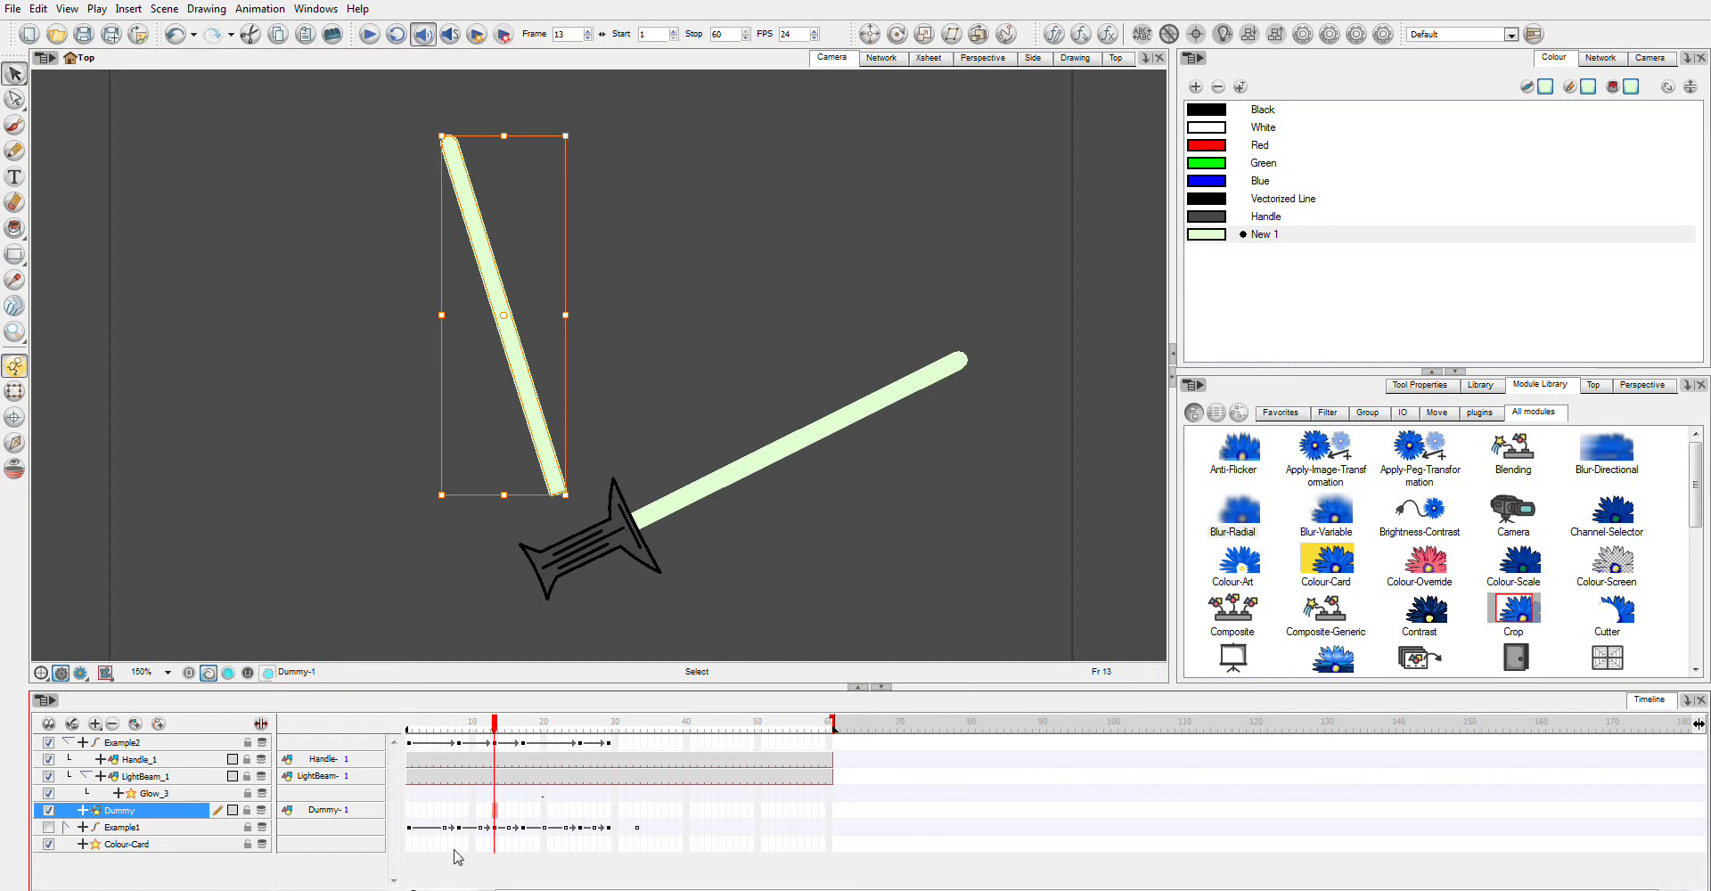
- Disable Example2's rotation and select the upright light beam
{"action": "left_click", "coordinate": [496, 762]}
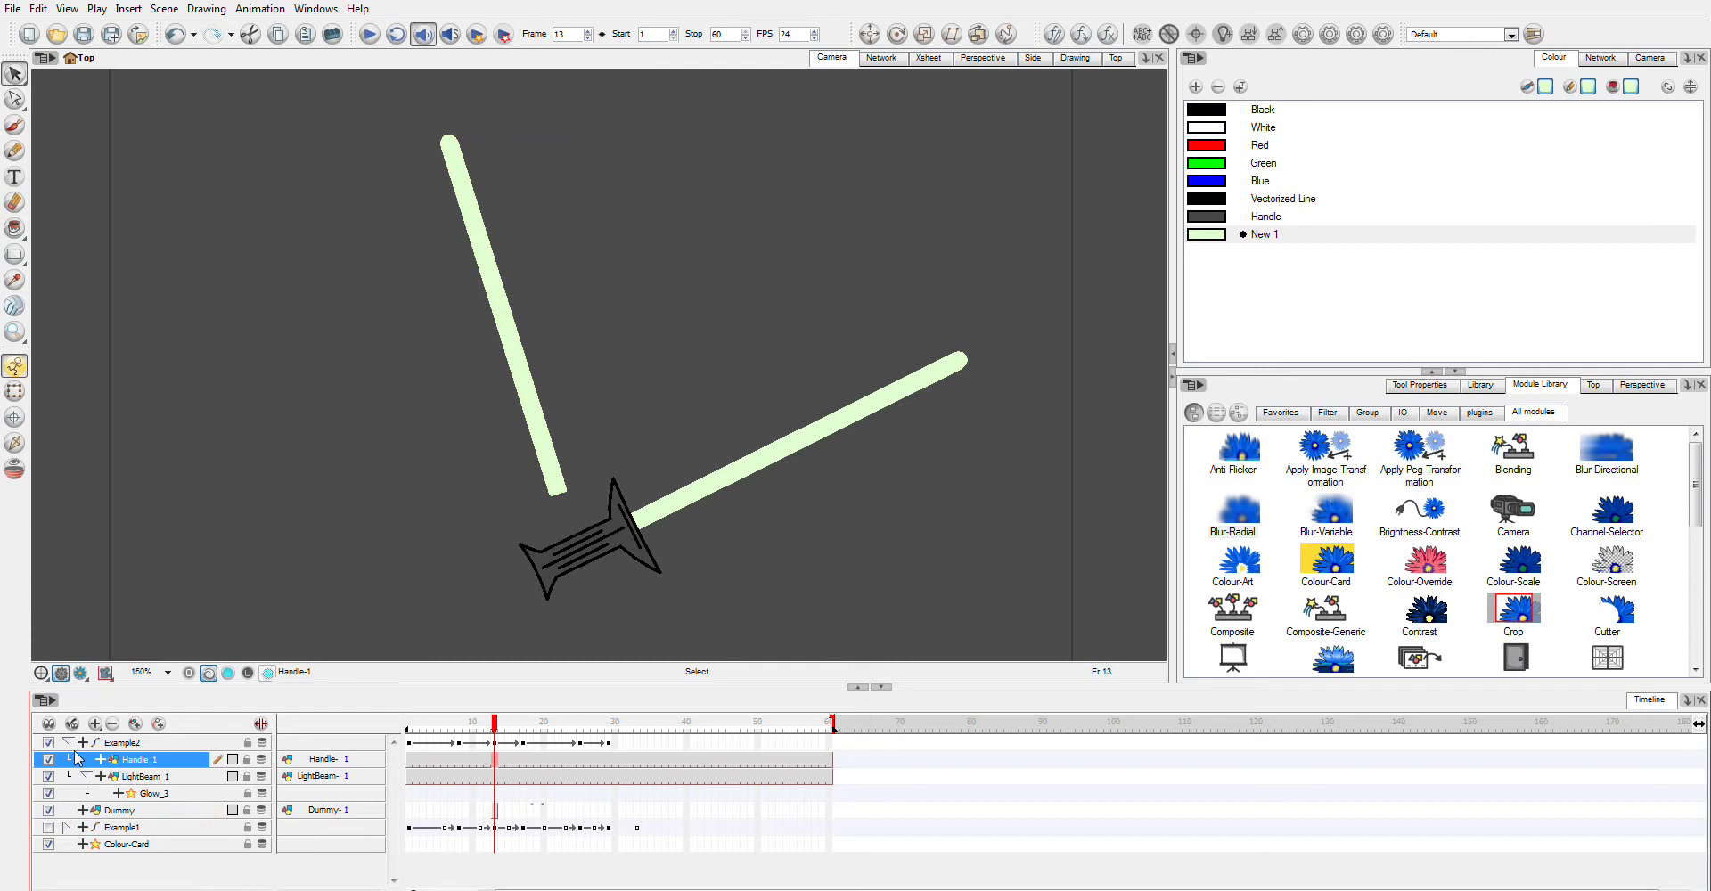
{"action": "left_click", "coordinate": [48, 742]}
{"action": "left_click_drag", "start_coordinate": [551, 250], "coordinate": [668, 252]}
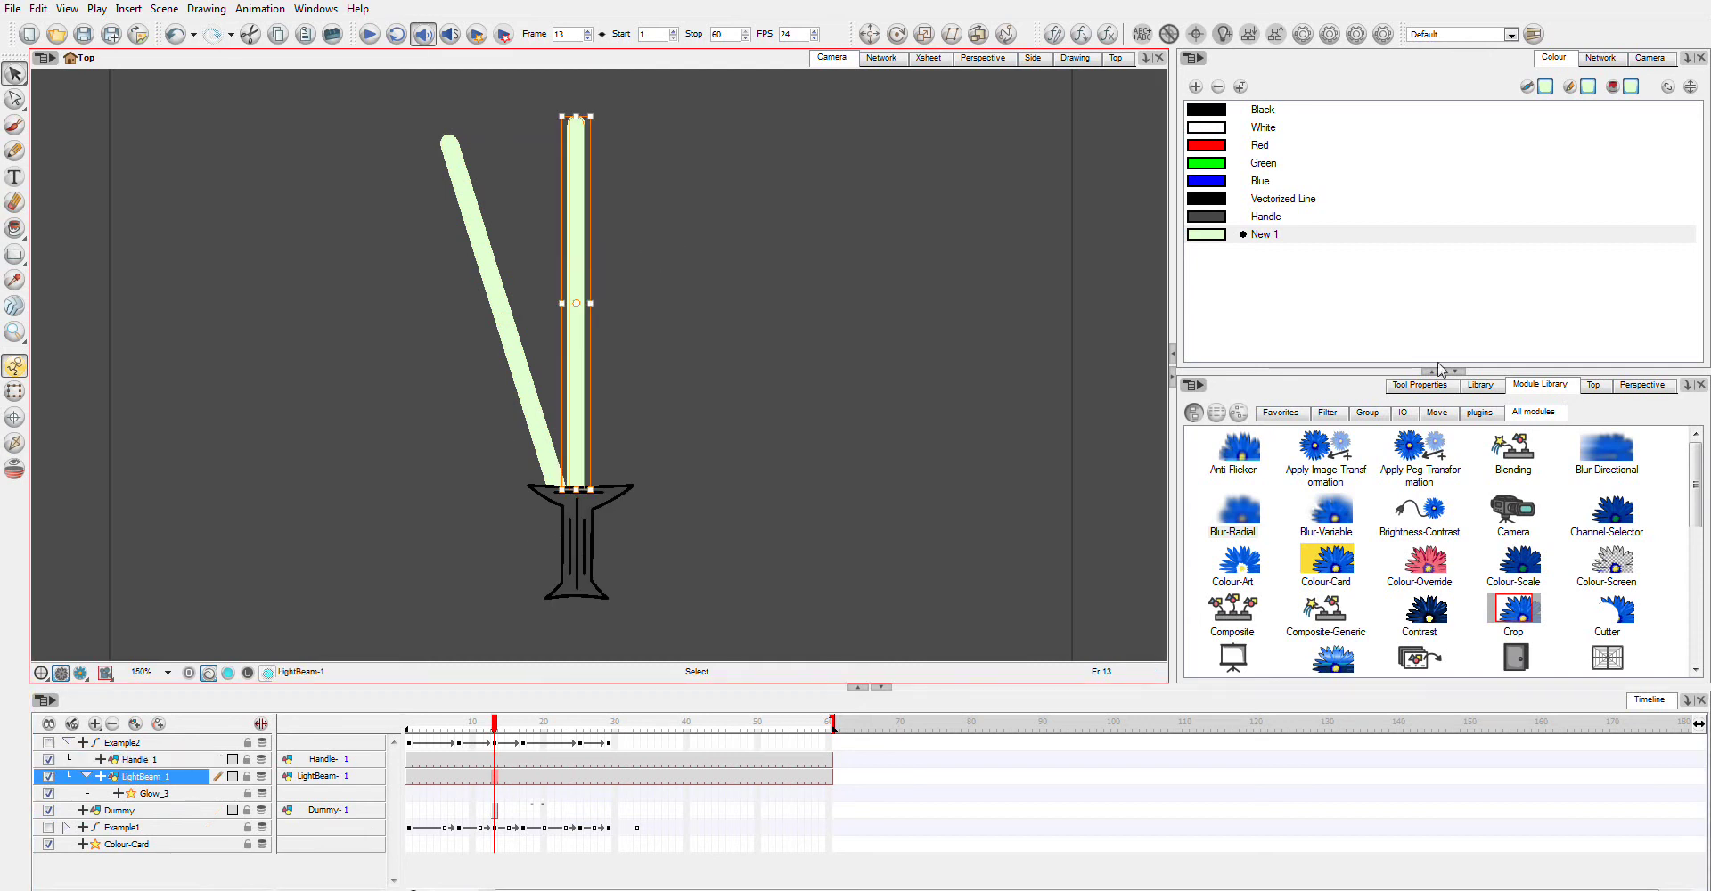
- Via Drawing Substitution, give the beam cell an empty drawing, paste the beam, and show LightBeam-2
{"action": "left_click", "coordinate": [1481, 385]}
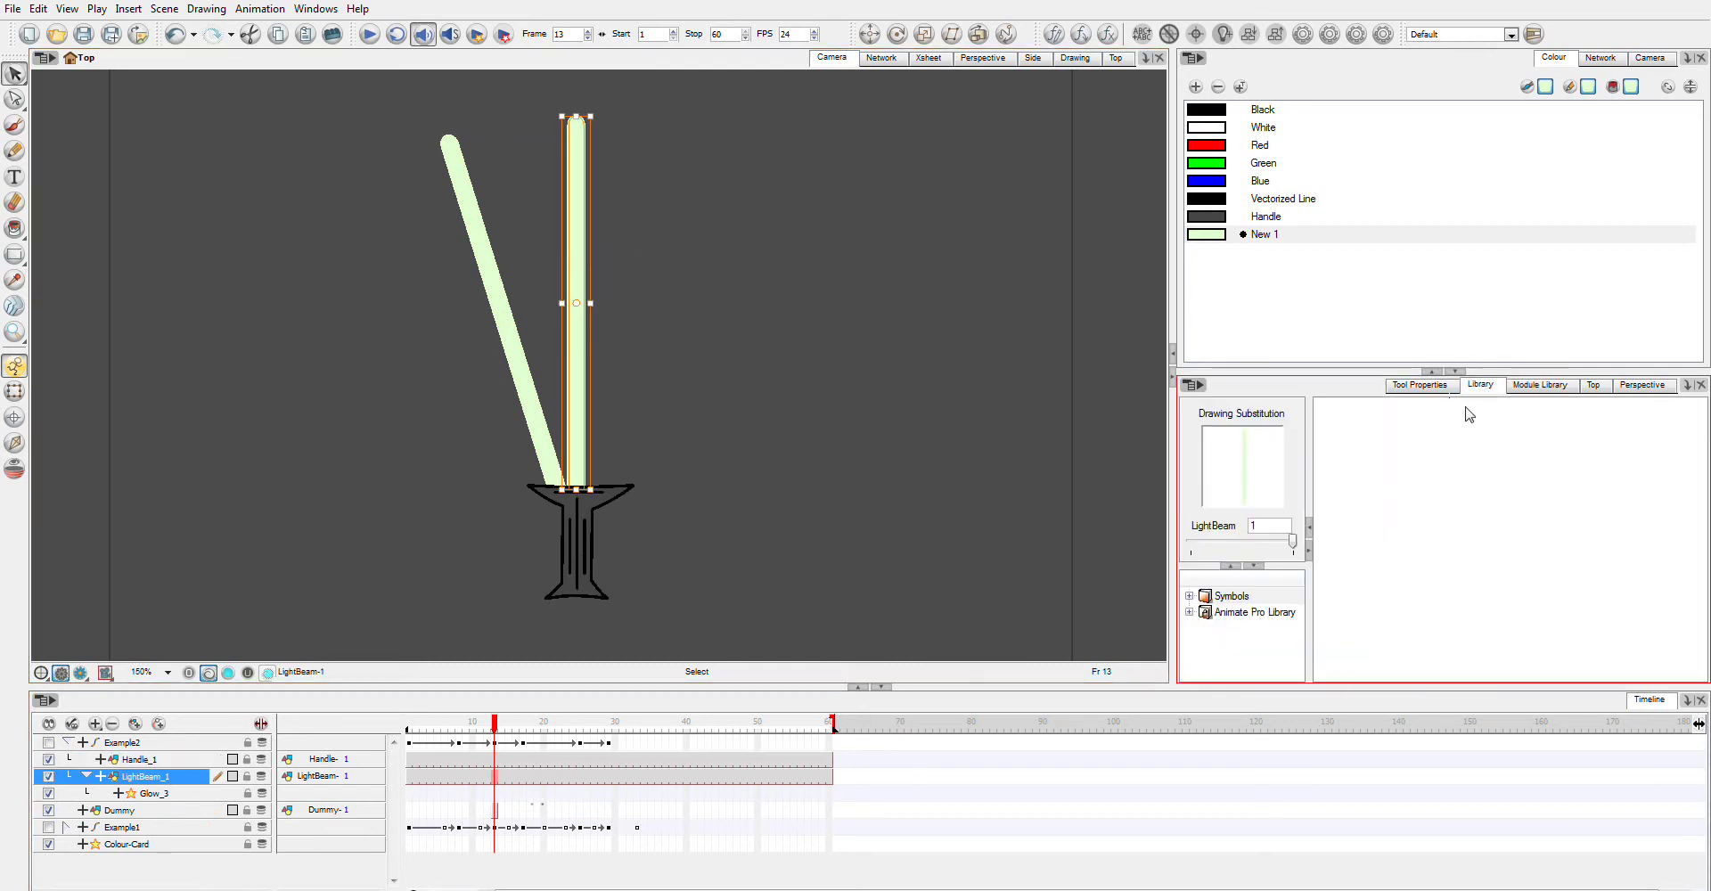
{"action": "left_click", "coordinate": [1202, 543]}
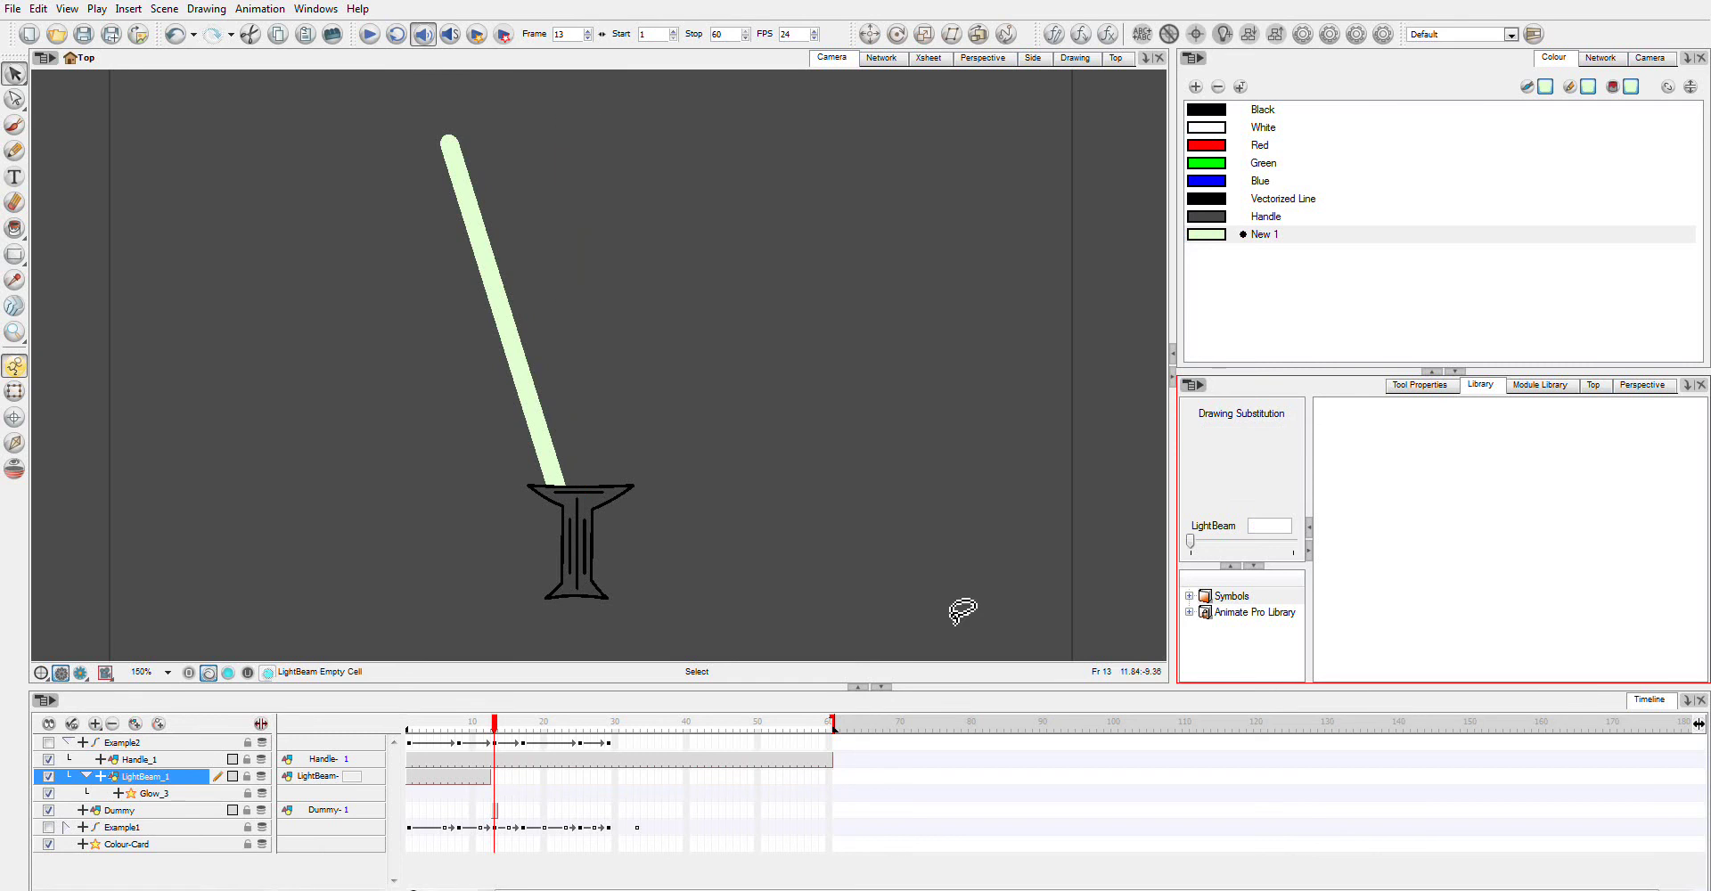
{"action": "left_click", "coordinate": [606, 347]}
{"action": "key", "text": "ctrl+z"}
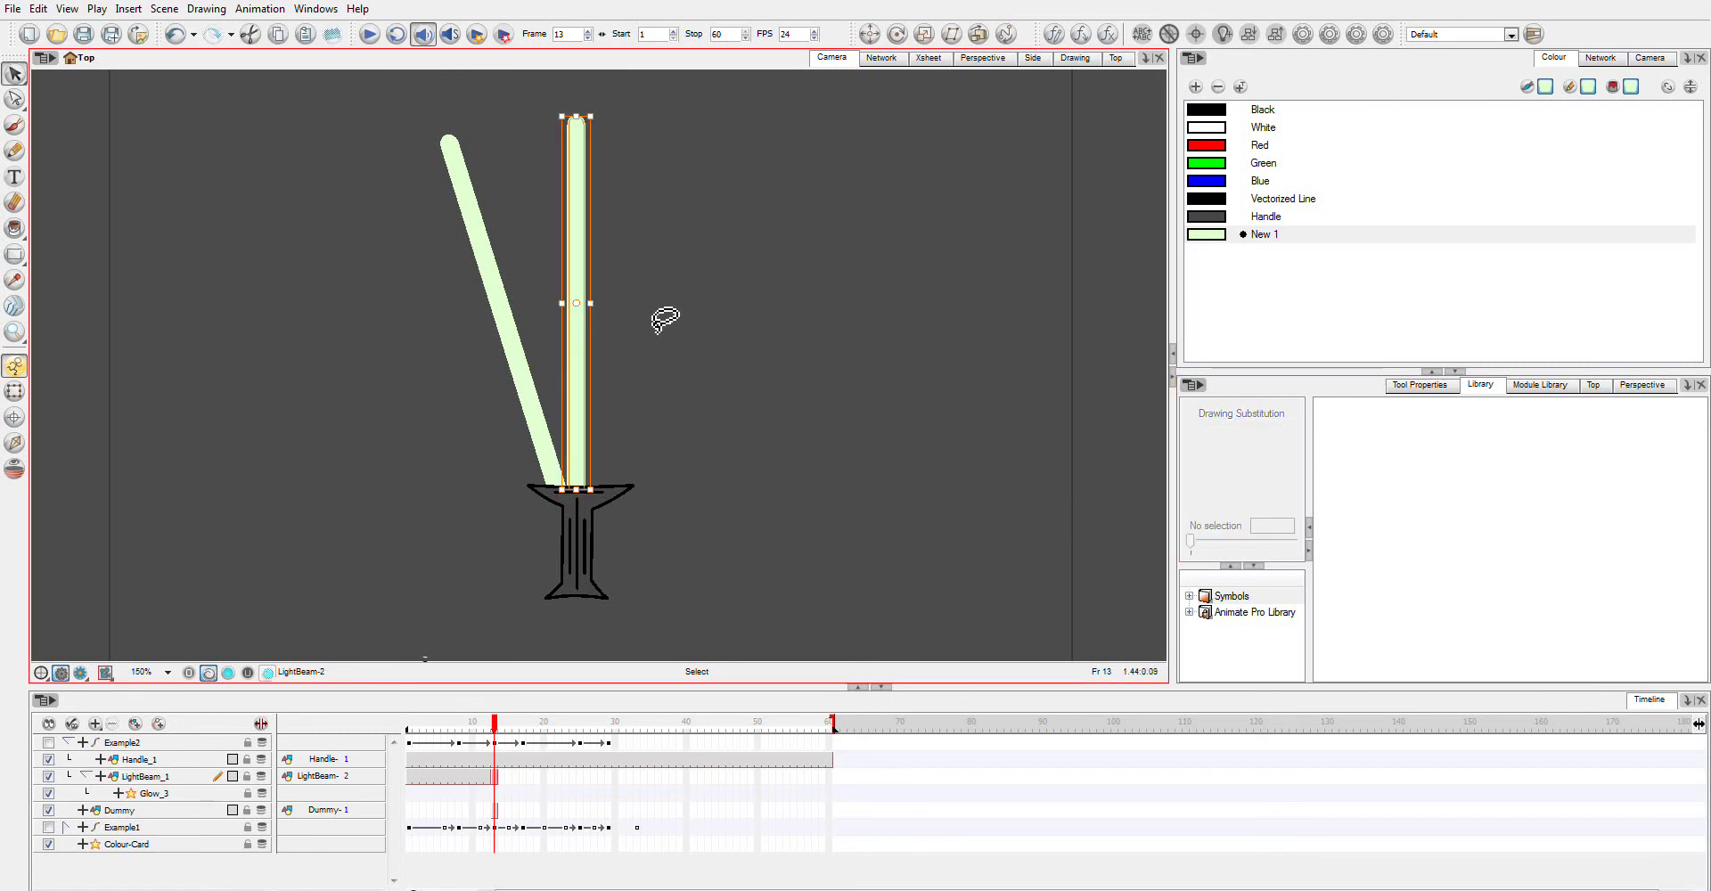
{"action": "left_click", "coordinate": [727, 380]}
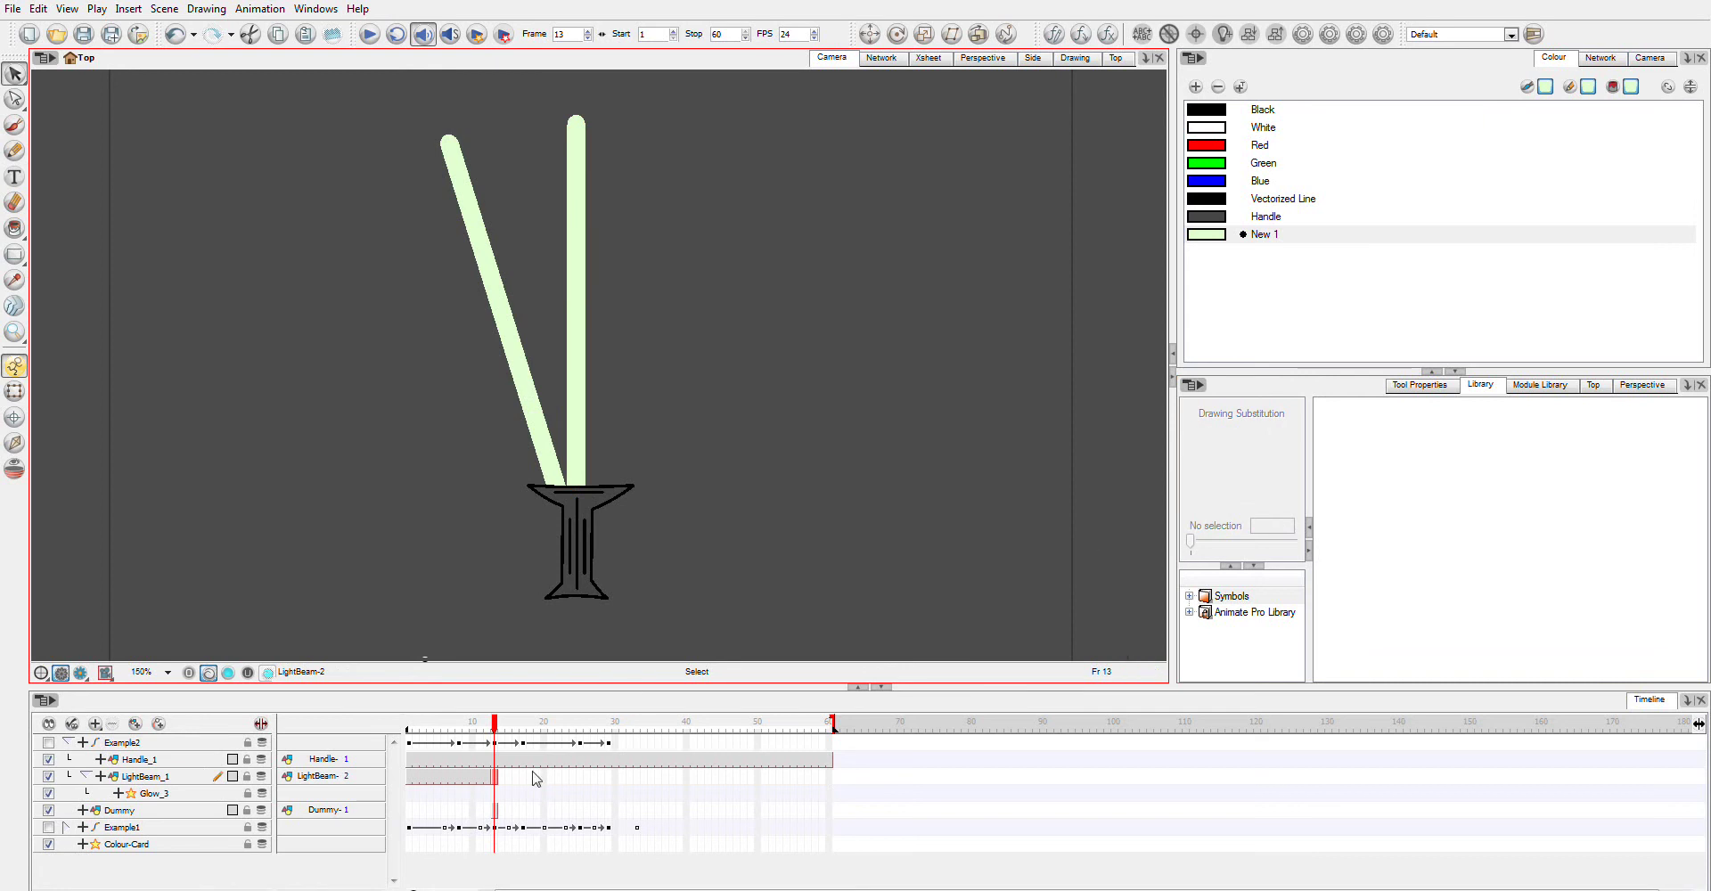
{"action": "left_click", "coordinate": [574, 276]}
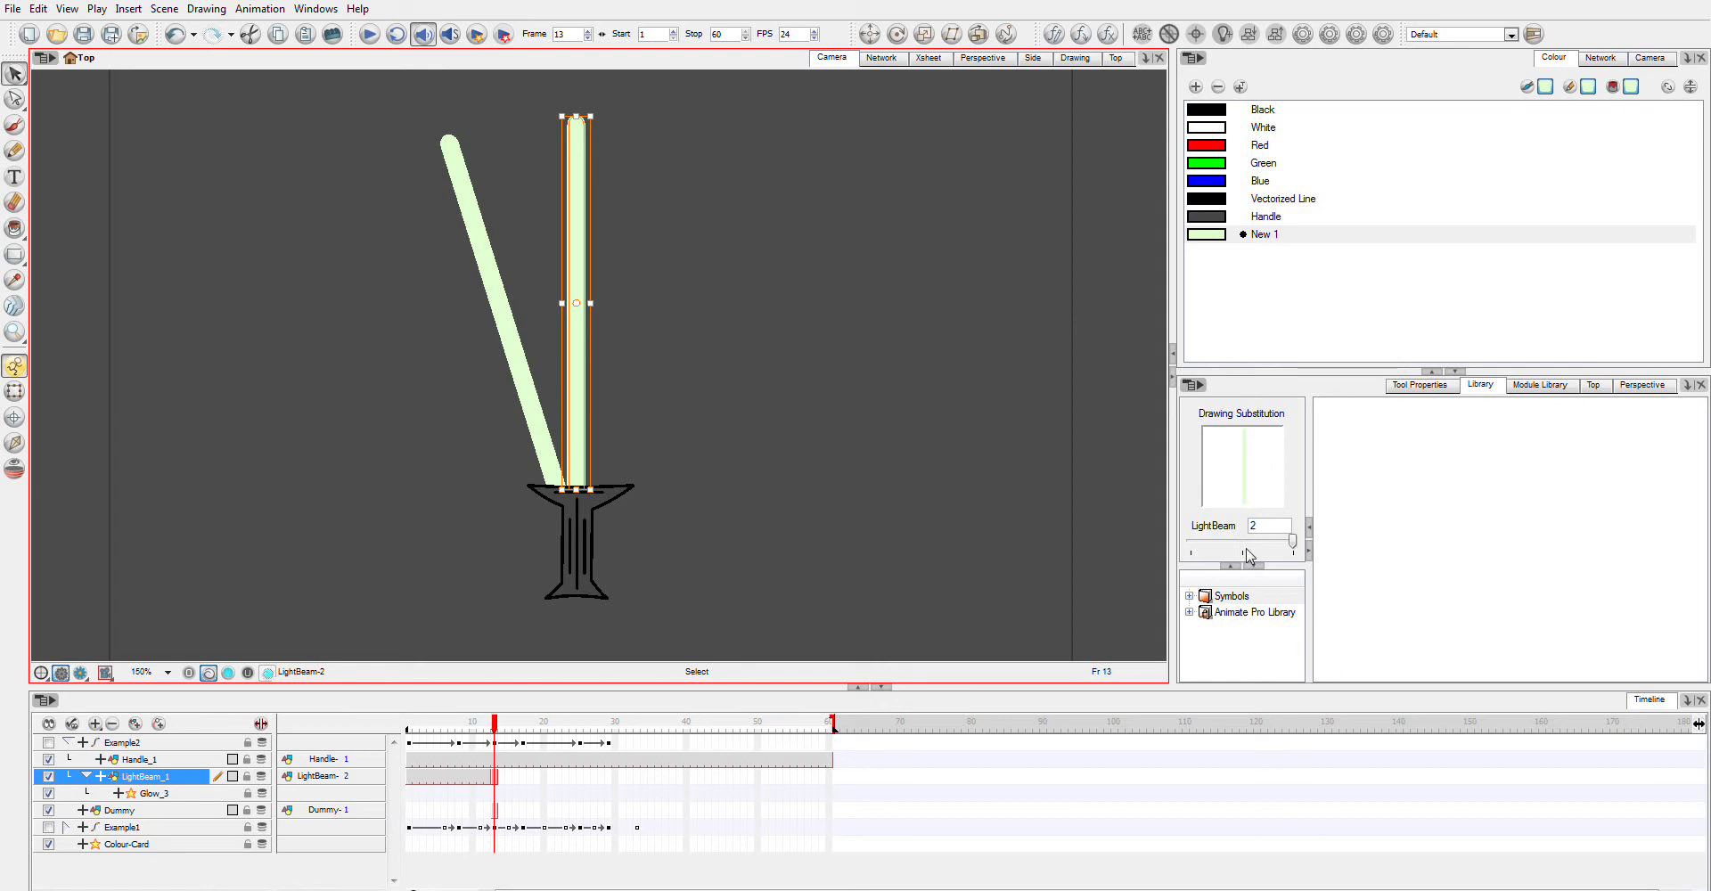
{"action": "left_click", "coordinate": [1296, 543]}
- Zoom in to 200% and pan to frame the two beams
{"action": "left_click", "coordinate": [14, 331]}
{"action": "left_click", "coordinate": [607, 283]}
{"action": "mouse_move", "coordinate": [642, 329]}
{"action": "left_mouse_down"}
{"action": "mouse_move", "coordinate": [645, 383]}
{"action": "mouse_move", "coordinate": [656, 318]}
{"action": "left_mouse_up"}
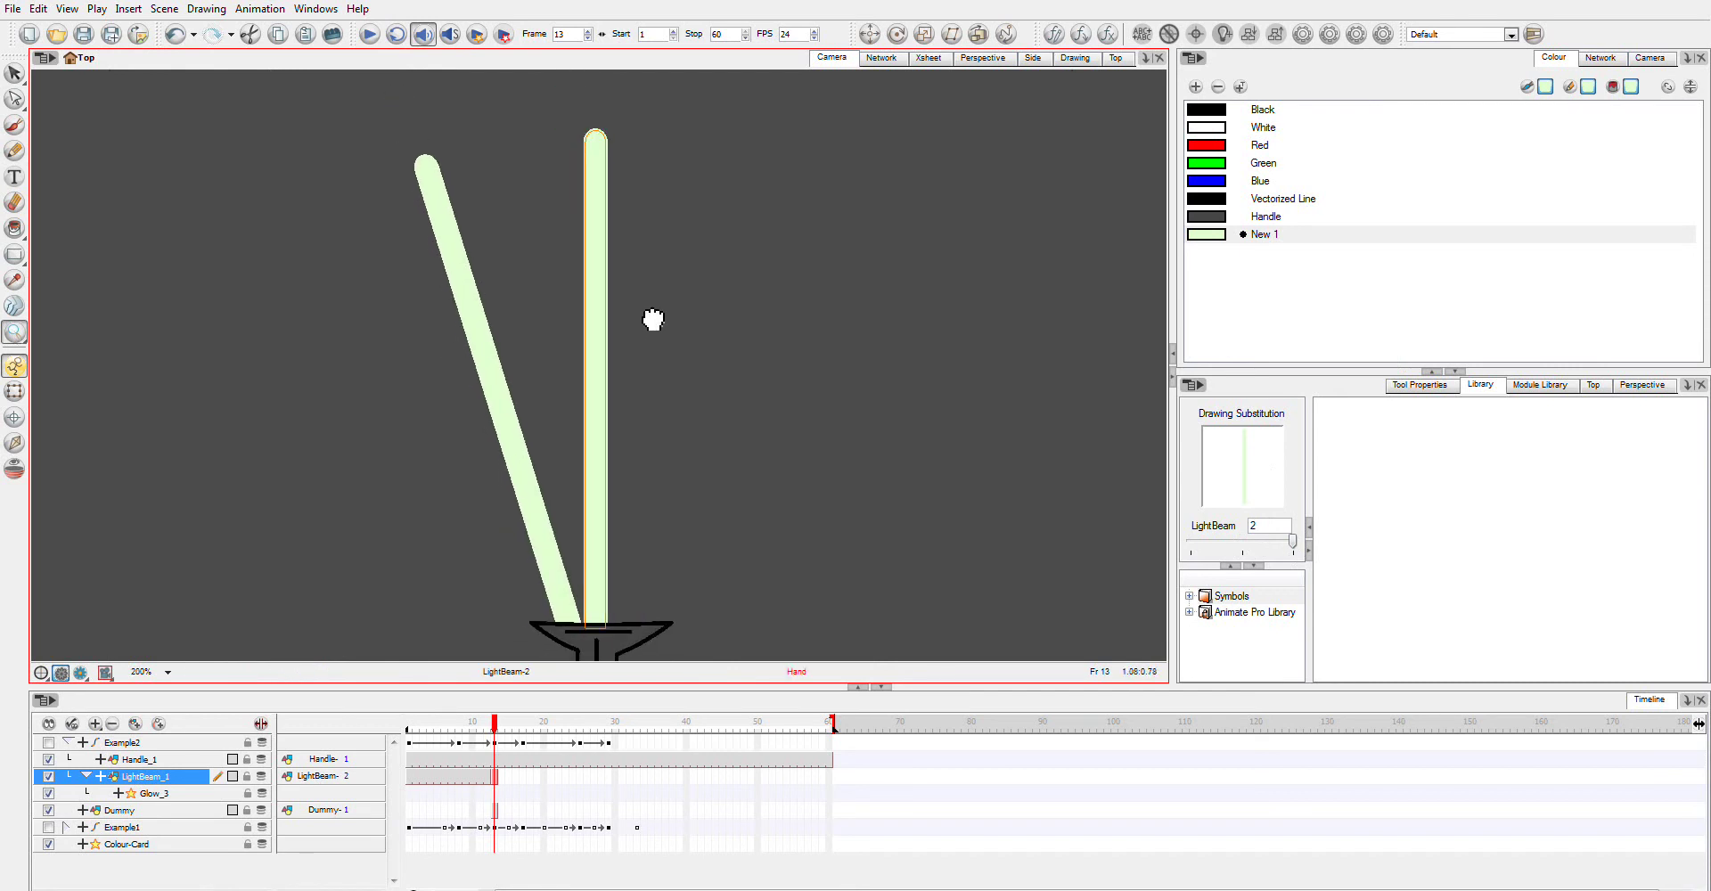
- With the Contour Editor, lasso the contour points along the upright beam
{"action": "left_click", "coordinate": [14, 99]}
{"action": "mouse_move", "coordinate": [680, 141]}
{"action": "left_mouse_down"}
{"action": "mouse_move", "coordinate": [564, 114]}
{"action": "mouse_move", "coordinate": [630, 136]}
{"action": "mouse_move", "coordinate": [580, 146]}
{"action": "mouse_move", "coordinate": [639, 126]}
{"action": "left_mouse_up"}
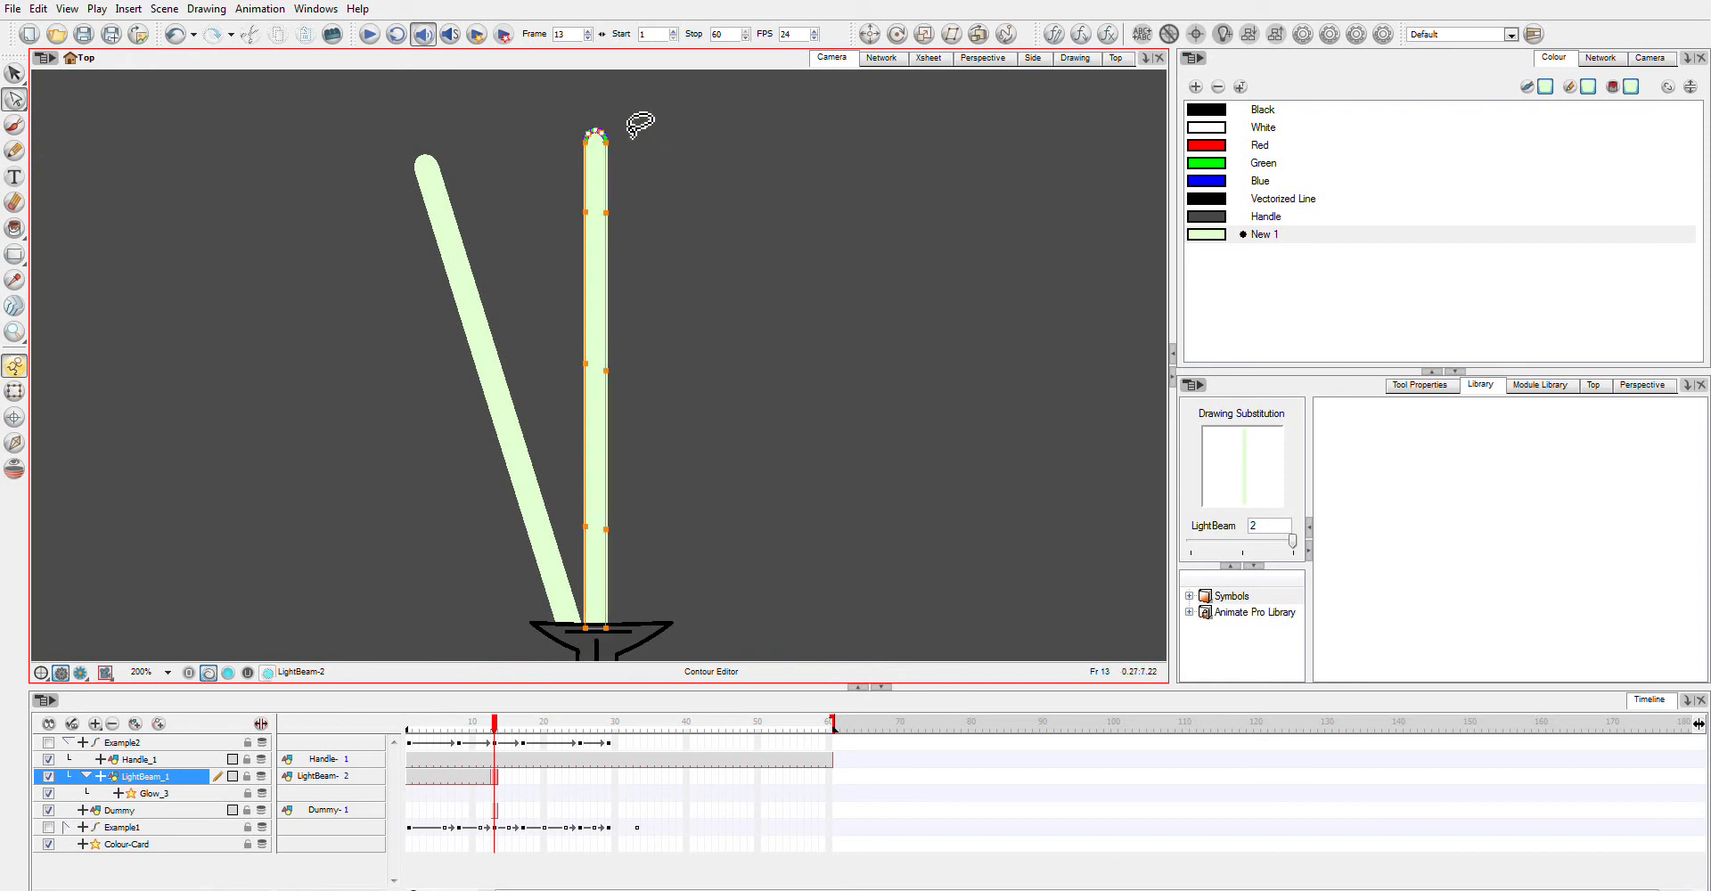
{"action": "left_click", "coordinate": [713, 187]}
{"action": "mouse_move", "coordinate": [641, 550]}
{"action": "left_mouse_down"}
{"action": "mouse_move", "coordinate": [560, 533]}
{"action": "mouse_move", "coordinate": [553, 417]}
{"action": "mouse_move", "coordinate": [557, 545]}
{"action": "mouse_move", "coordinate": [502, 432]}
{"action": "mouse_move", "coordinate": [563, 219]}
{"action": "mouse_move", "coordinate": [633, 204]}
{"action": "mouse_move", "coordinate": [661, 505]}
{"action": "mouse_move", "coordinate": [630, 546]}
{"action": "left_mouse_up"}
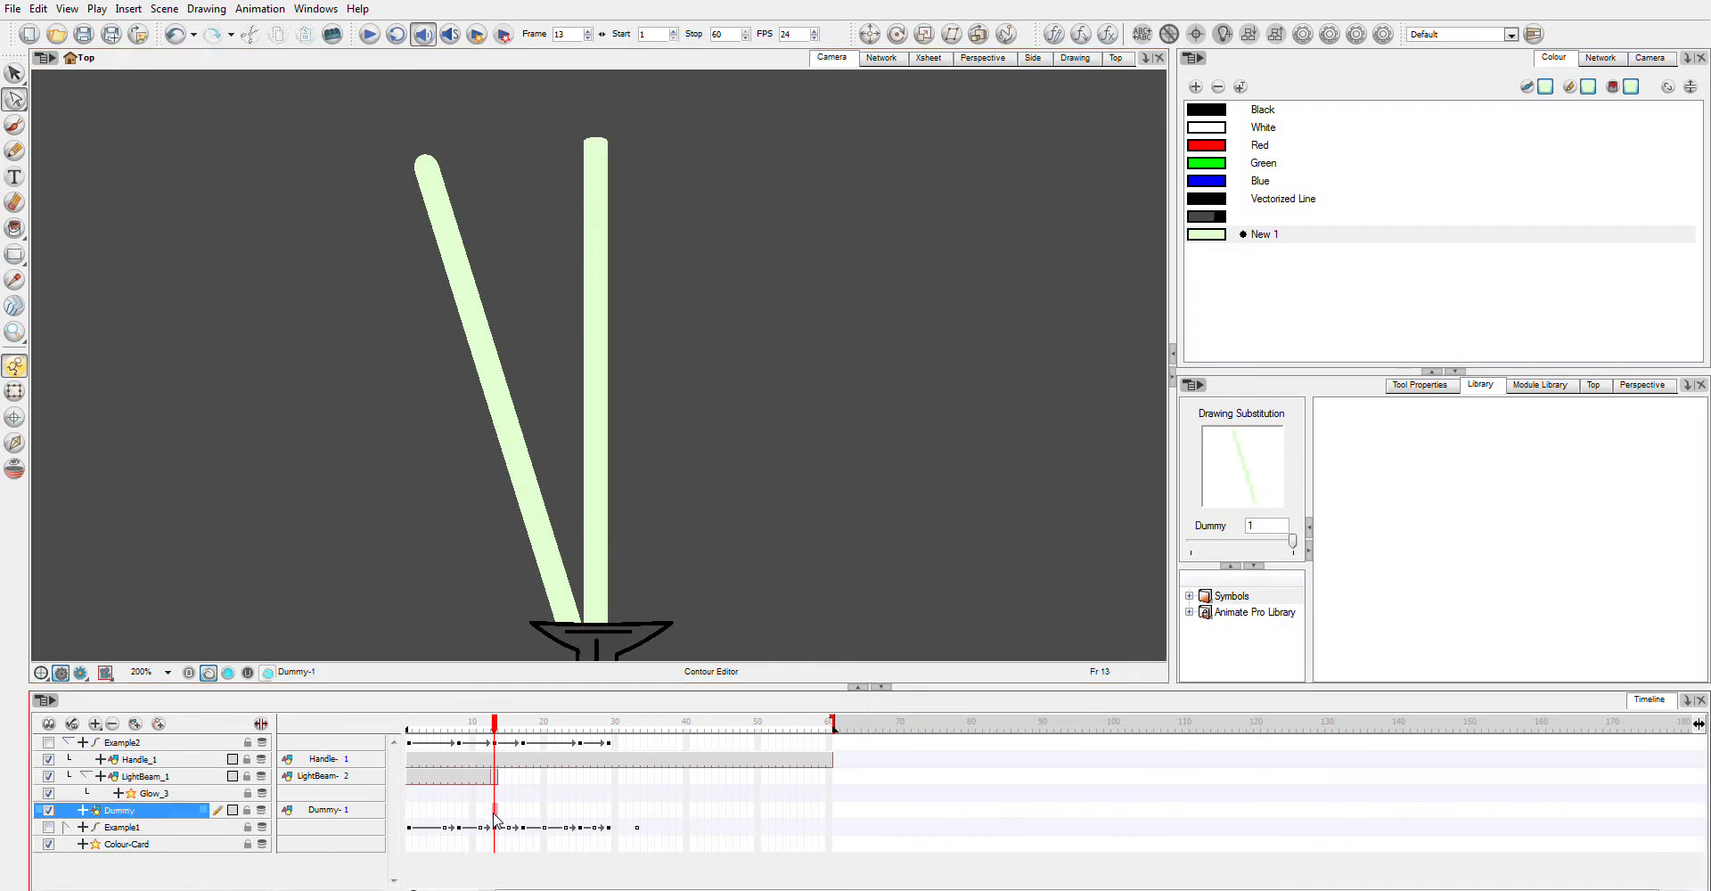
- Paint the slanted guide beam red
{"action": "left_click", "coordinate": [14, 228]}
{"action": "left_click", "coordinate": [1215, 146]}
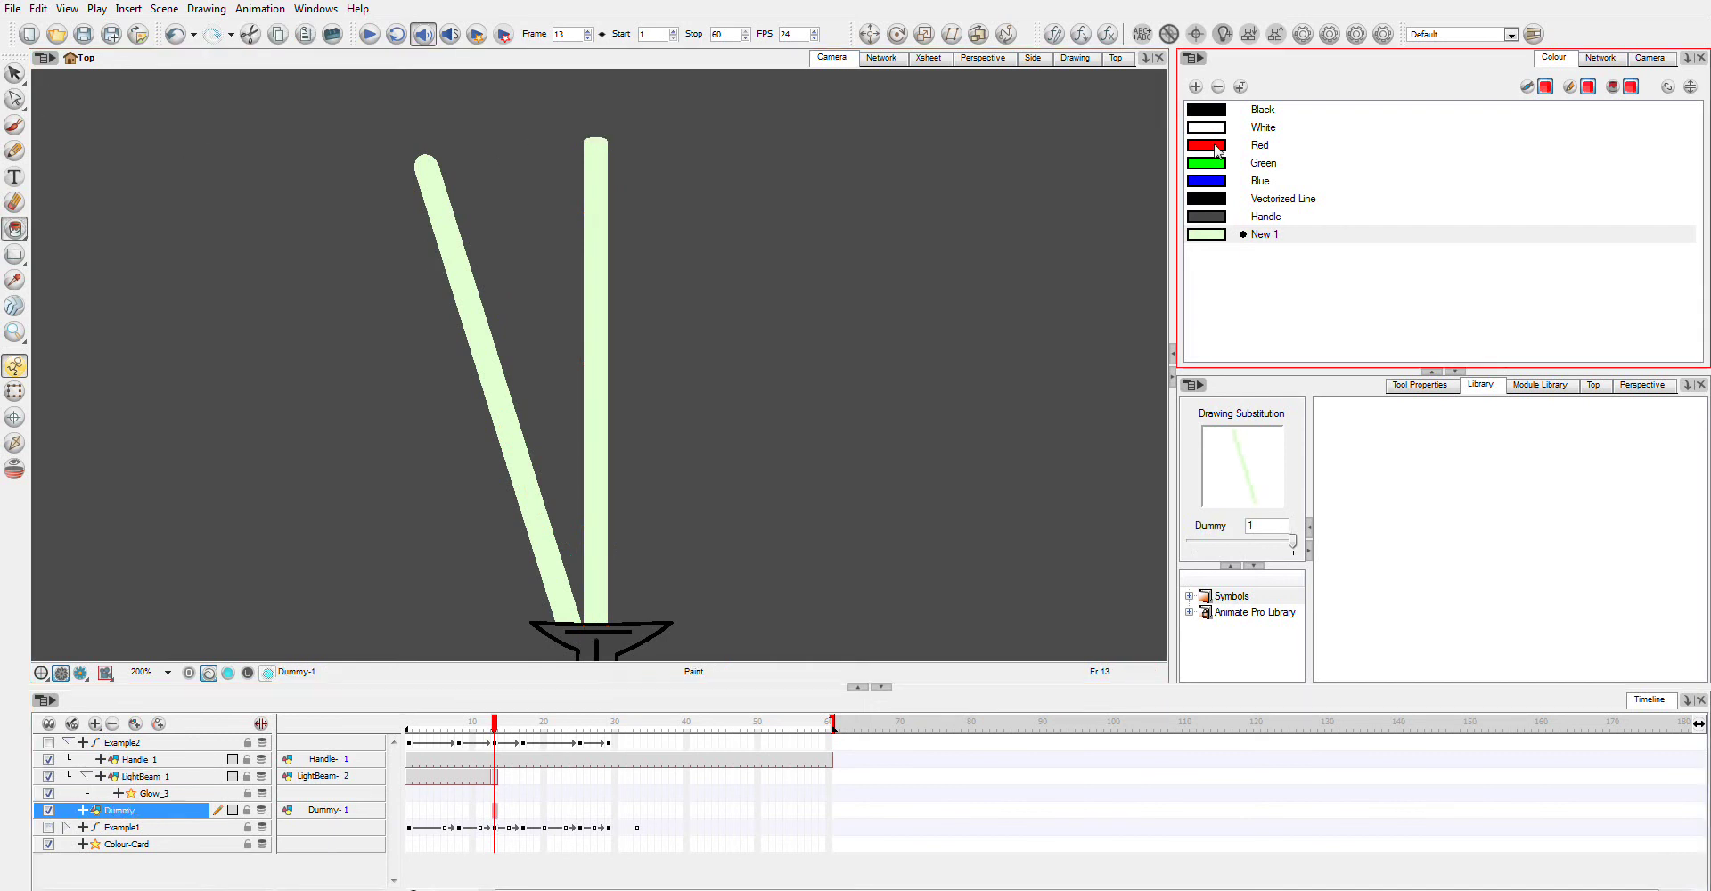
{"action": "left_click", "coordinate": [478, 332]}
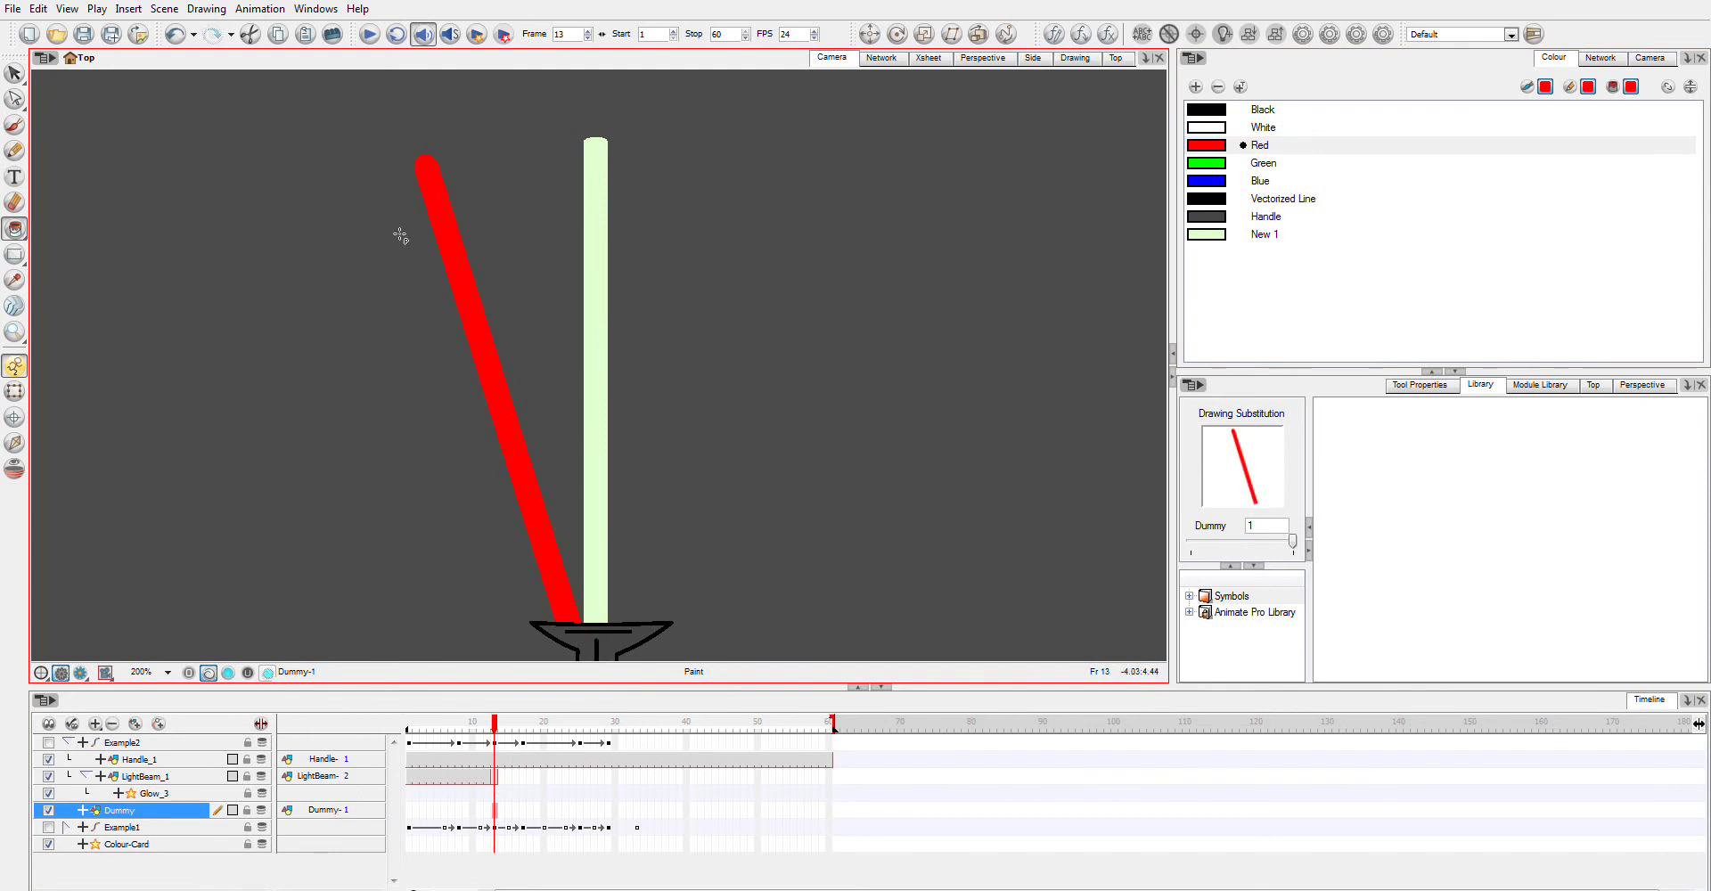
- Re-enable Example2 and scrub from frame 5 to frame 13 to watch the beam rotate
{"action": "mouse_move", "coordinate": [497, 722]}
{"action": "left_mouse_down"}
{"action": "mouse_move", "coordinate": [408, 722]}
{"action": "mouse_move", "coordinate": [437, 722]}
{"action": "left_mouse_up"}
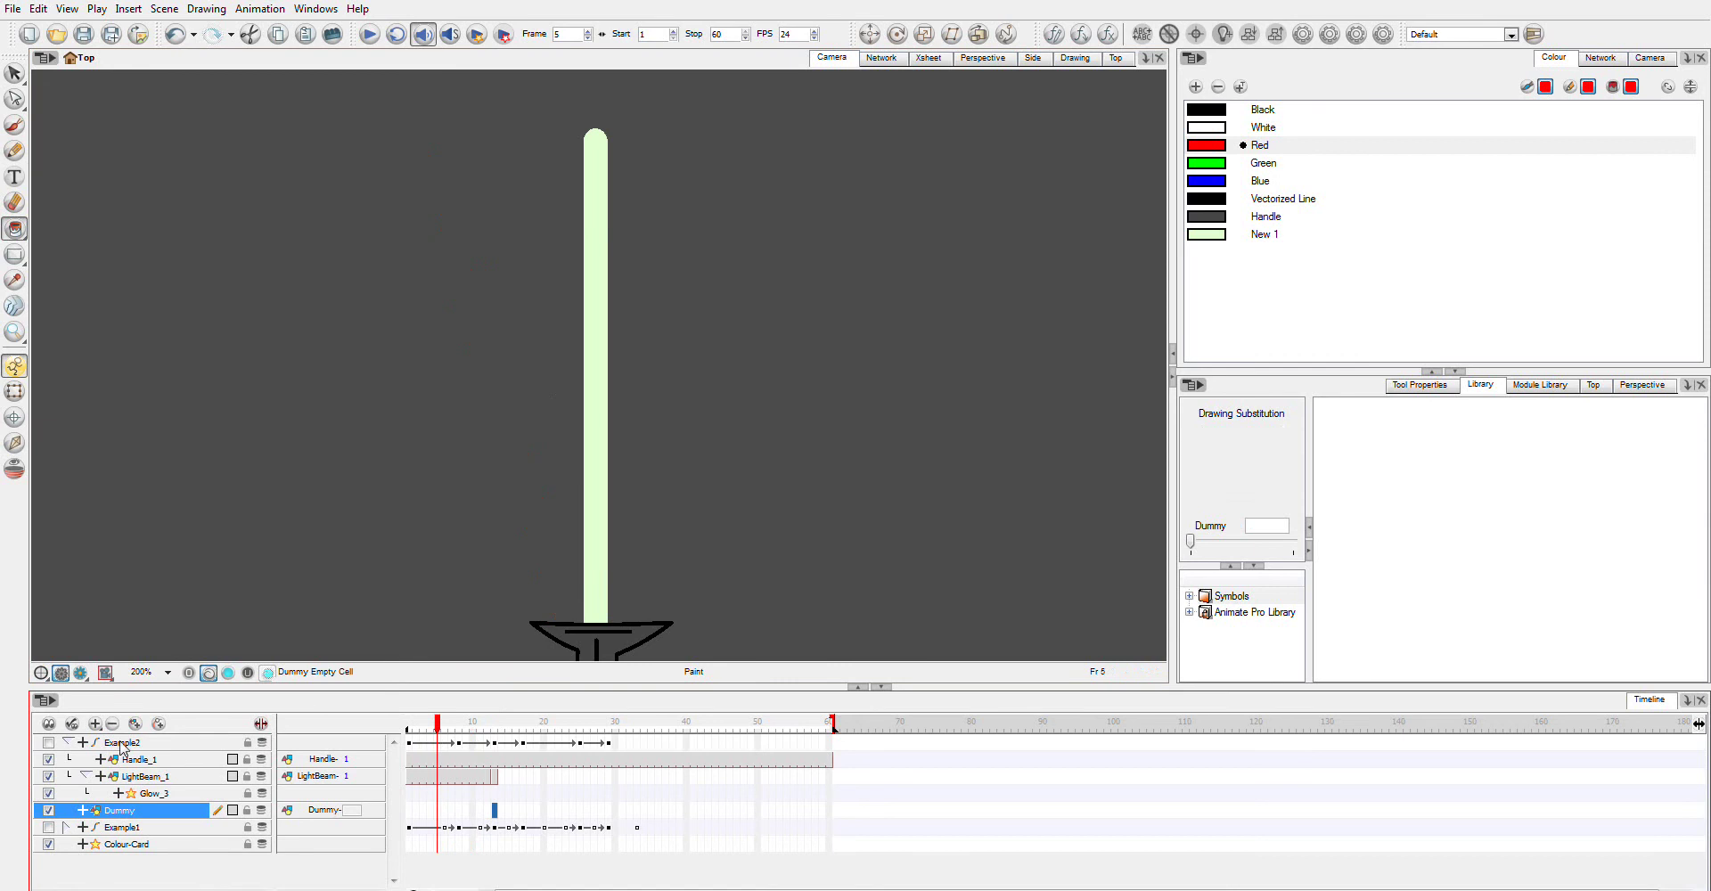
{"action": "left_click", "coordinate": [48, 743]}
{"action": "left_click_drag", "start_coordinate": [436, 722], "coordinate": [497, 742]}
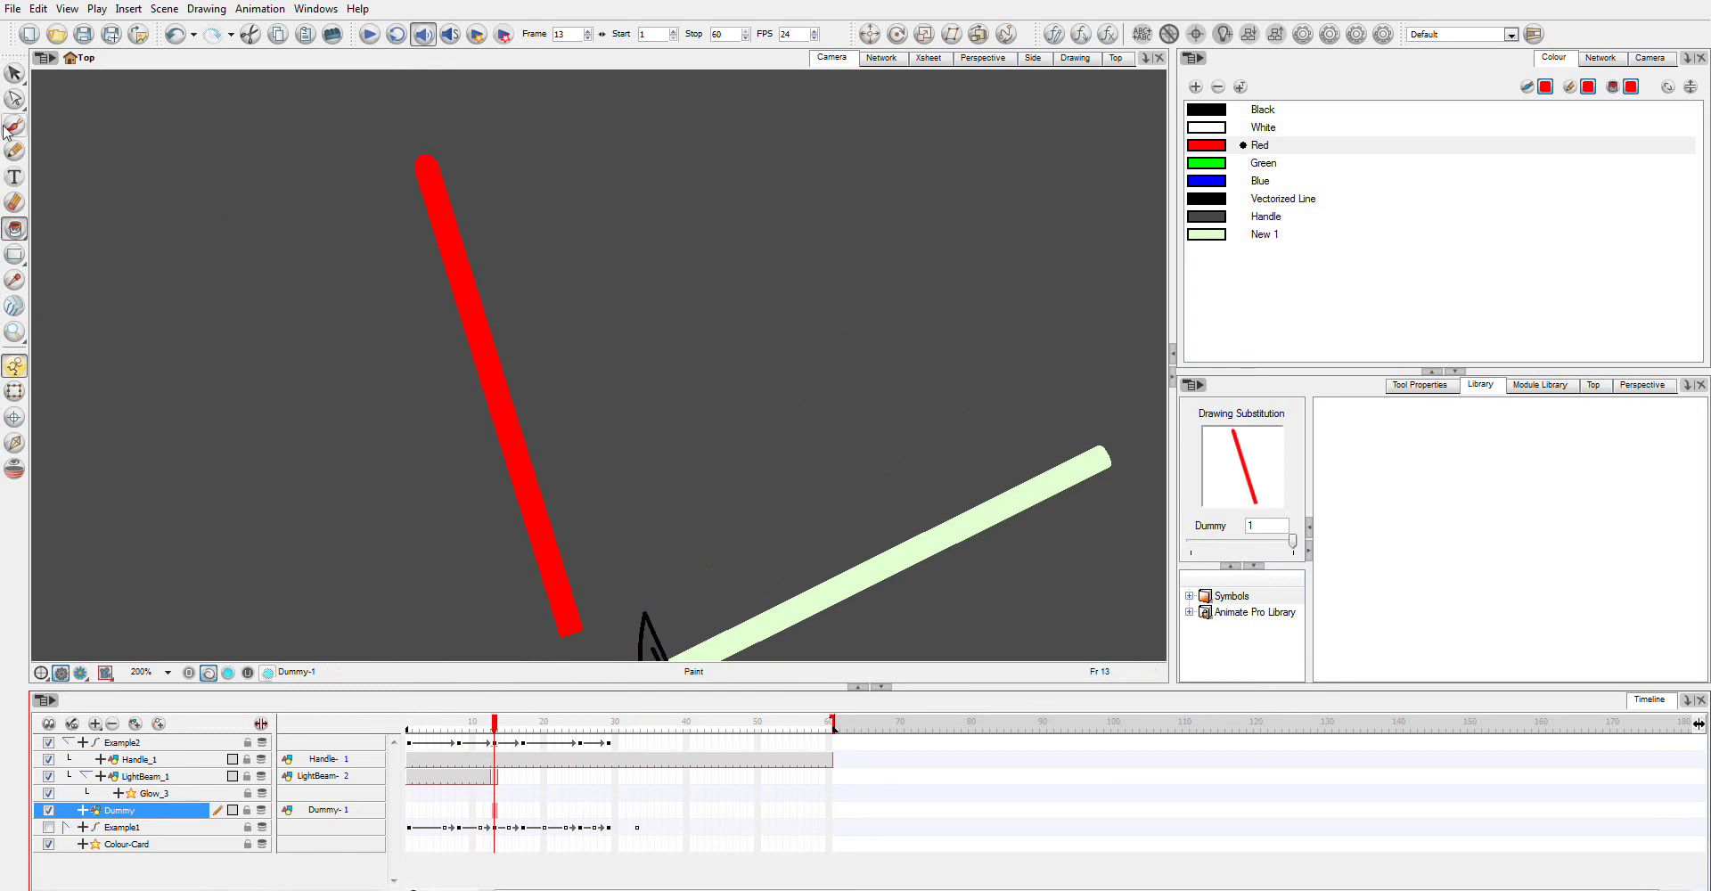
- With the Contour Editor, select the LightBeam-2 beam contour at frame 13
{"action": "left_click", "coordinate": [14, 98]}
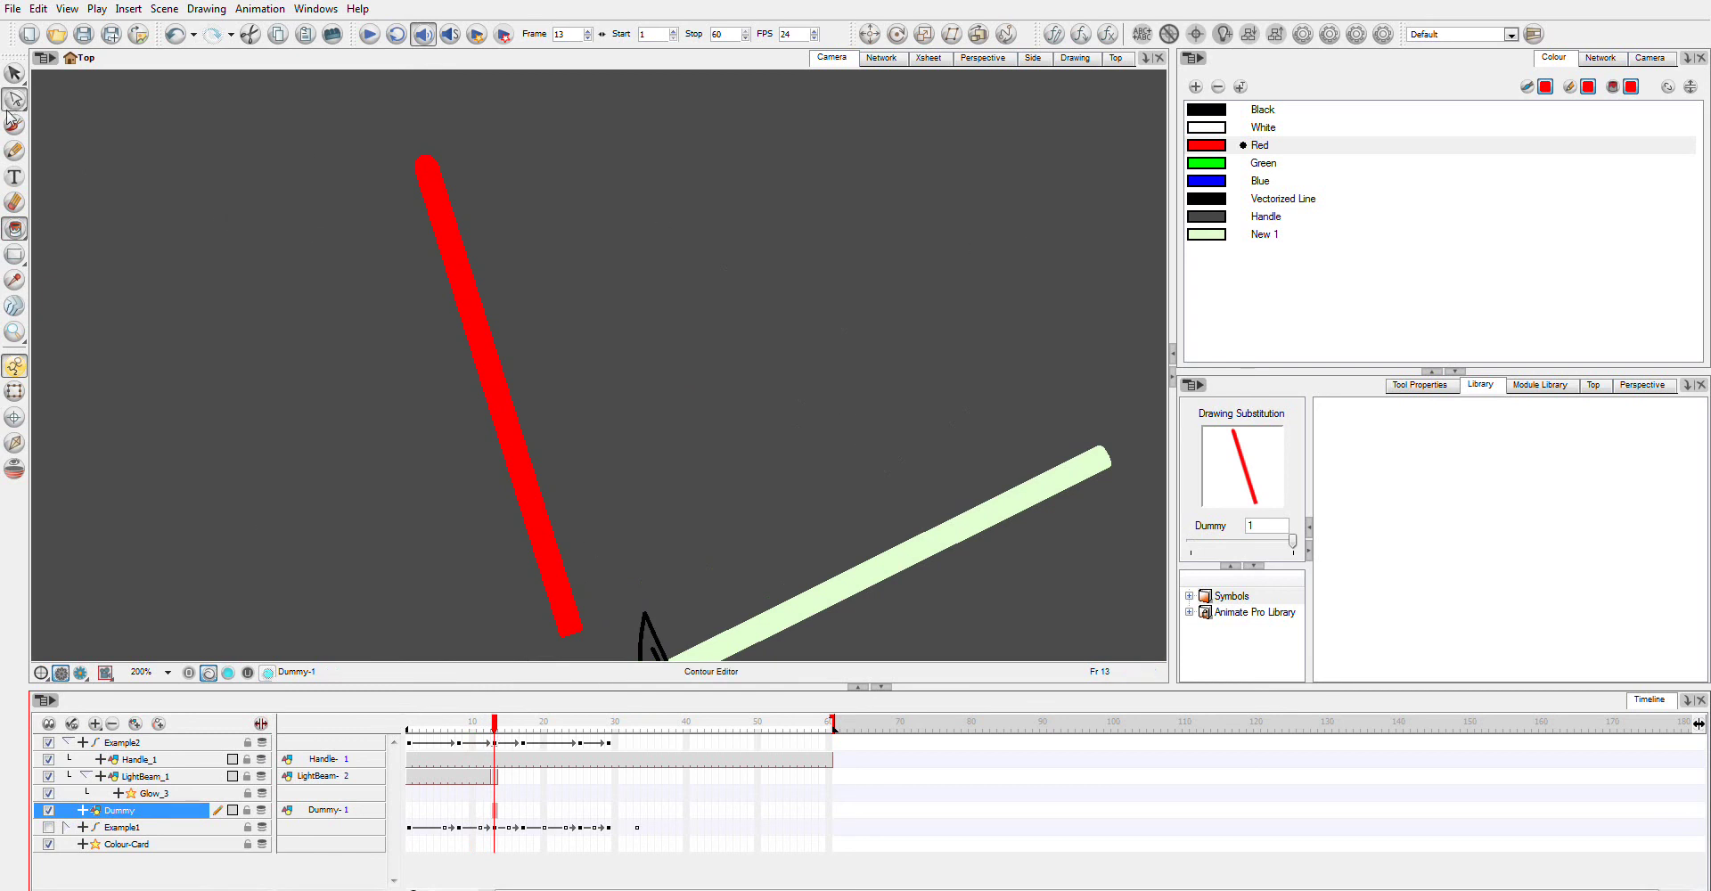
{"action": "left_click", "coordinate": [1082, 465]}
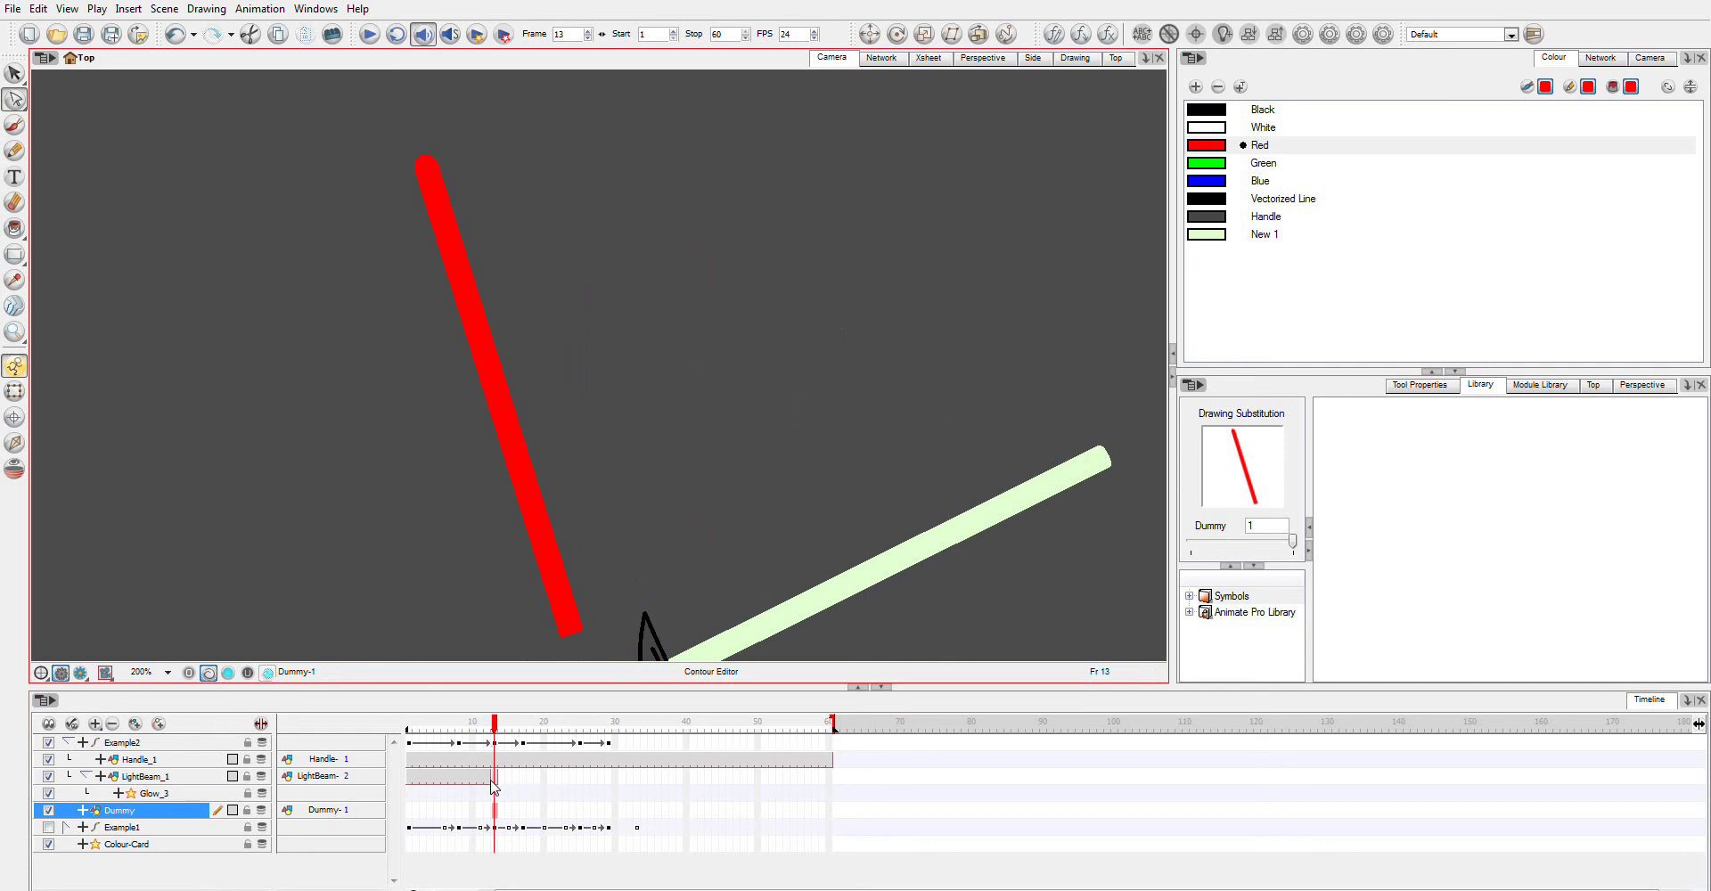
{"action": "left_click", "coordinate": [495, 778]}
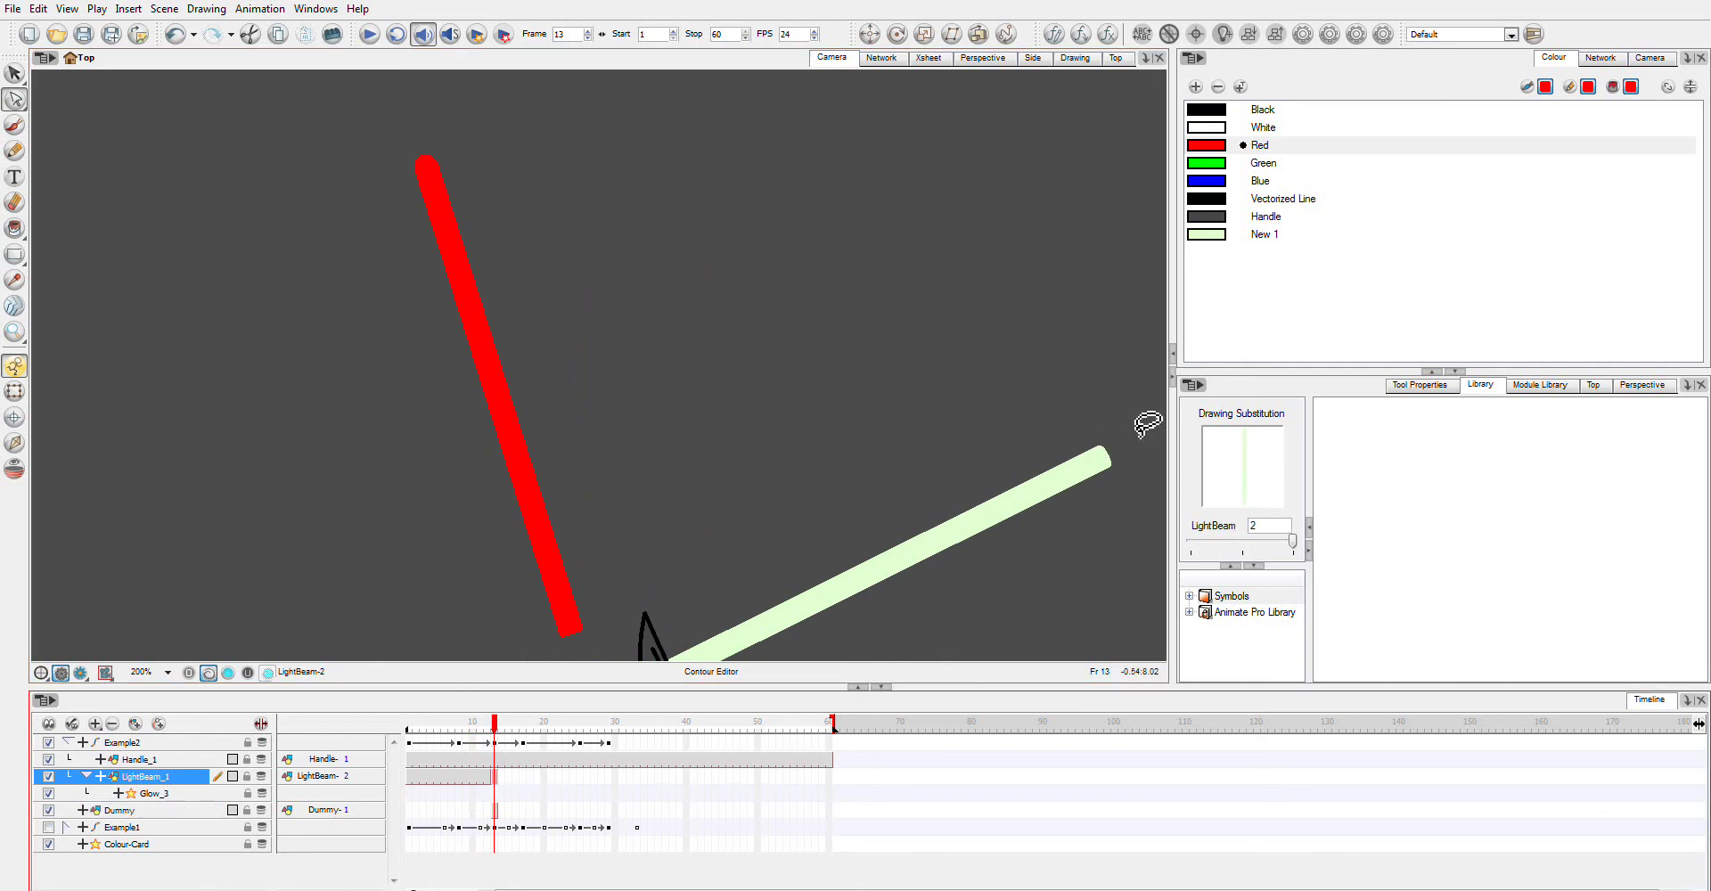
{"action": "left_click", "coordinate": [1105, 456]}
{"action": "left_click", "coordinate": [1100, 457]}
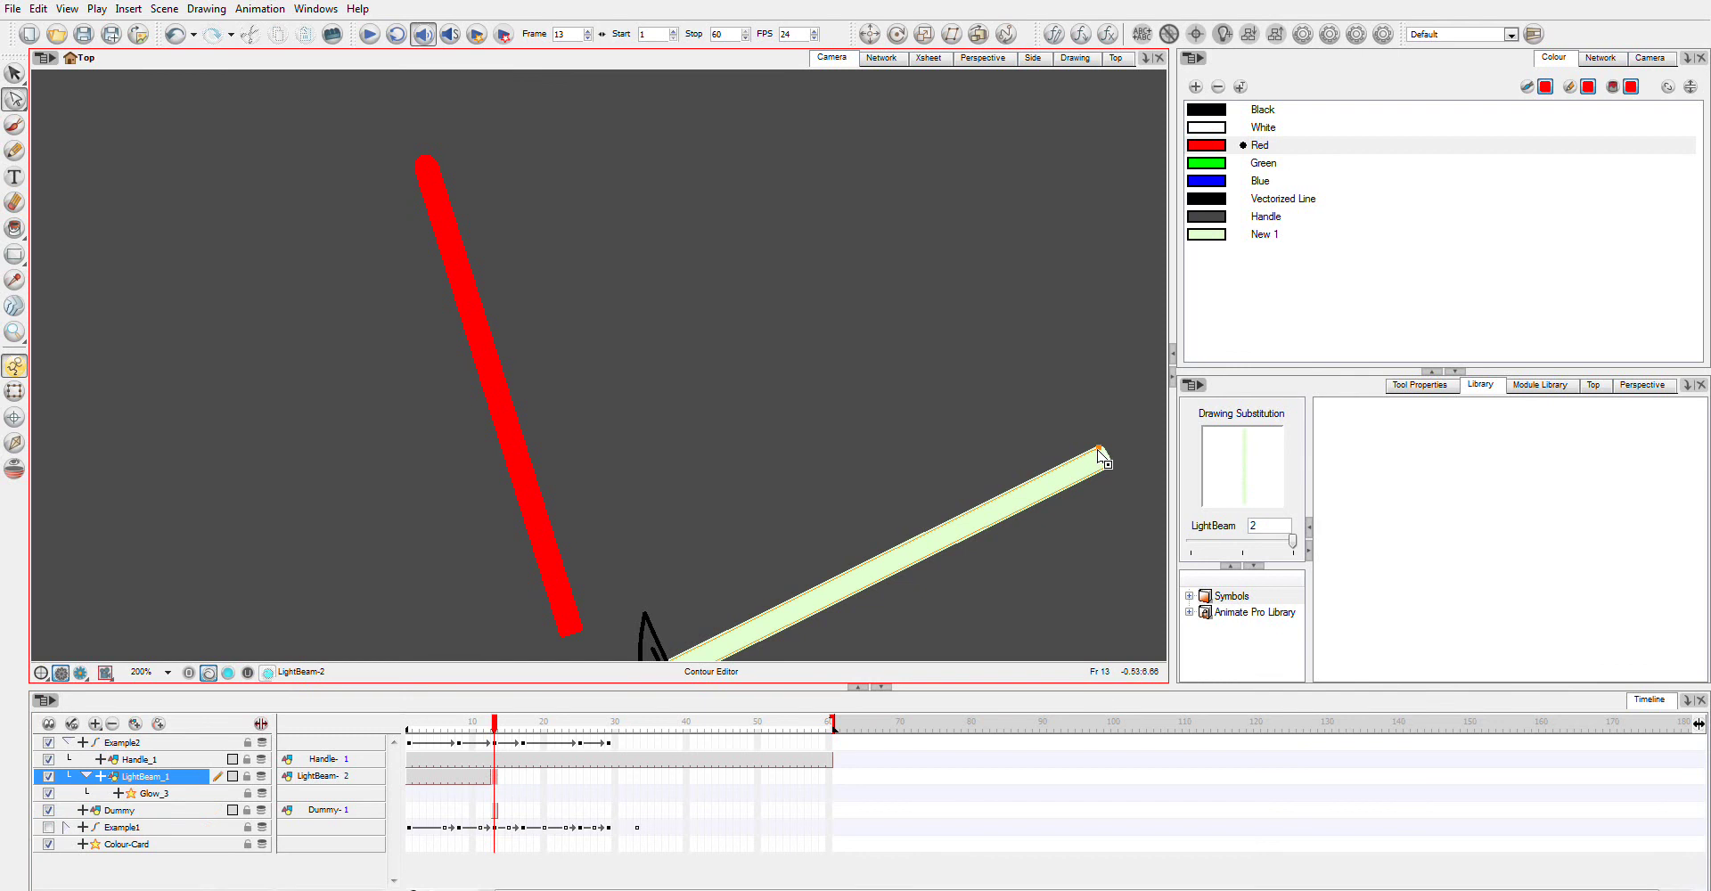
- Pull the beam tip out into a wide triangle, moving its lower corner toward the red bar
{"action": "left_click_drag", "start_coordinate": [1103, 456], "coordinate": [441, 161]}
{"action": "left_click_drag", "start_coordinate": [430, 166], "coordinate": [427, 164]}
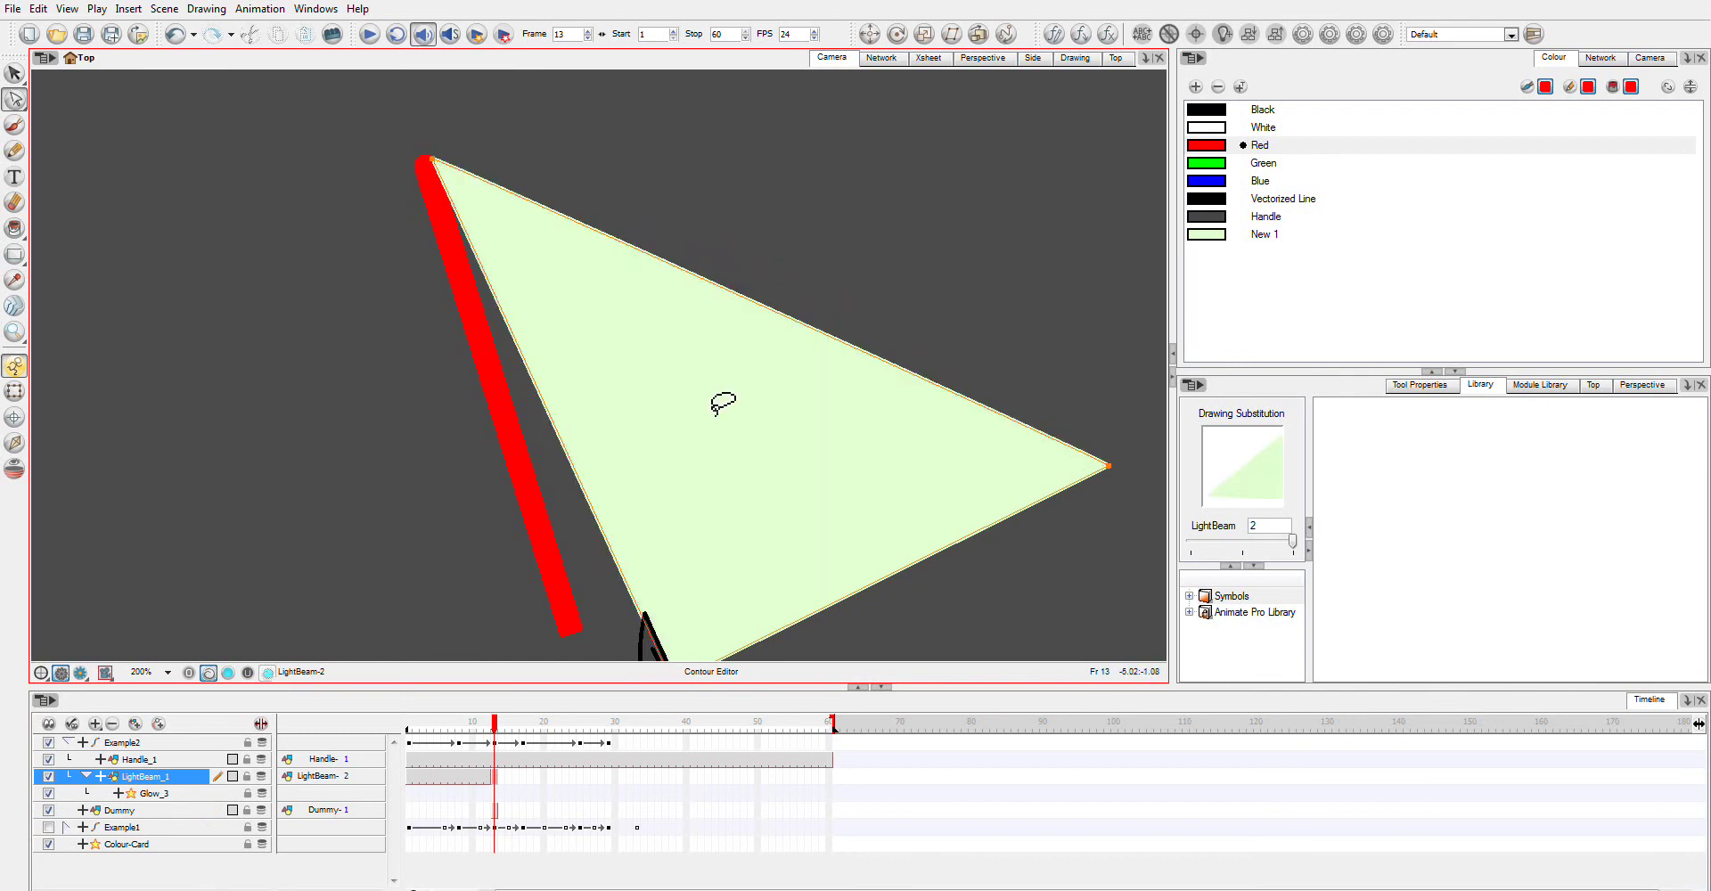
{"action": "left_click_drag", "start_coordinate": [703, 608], "coordinate": [630, 356]}
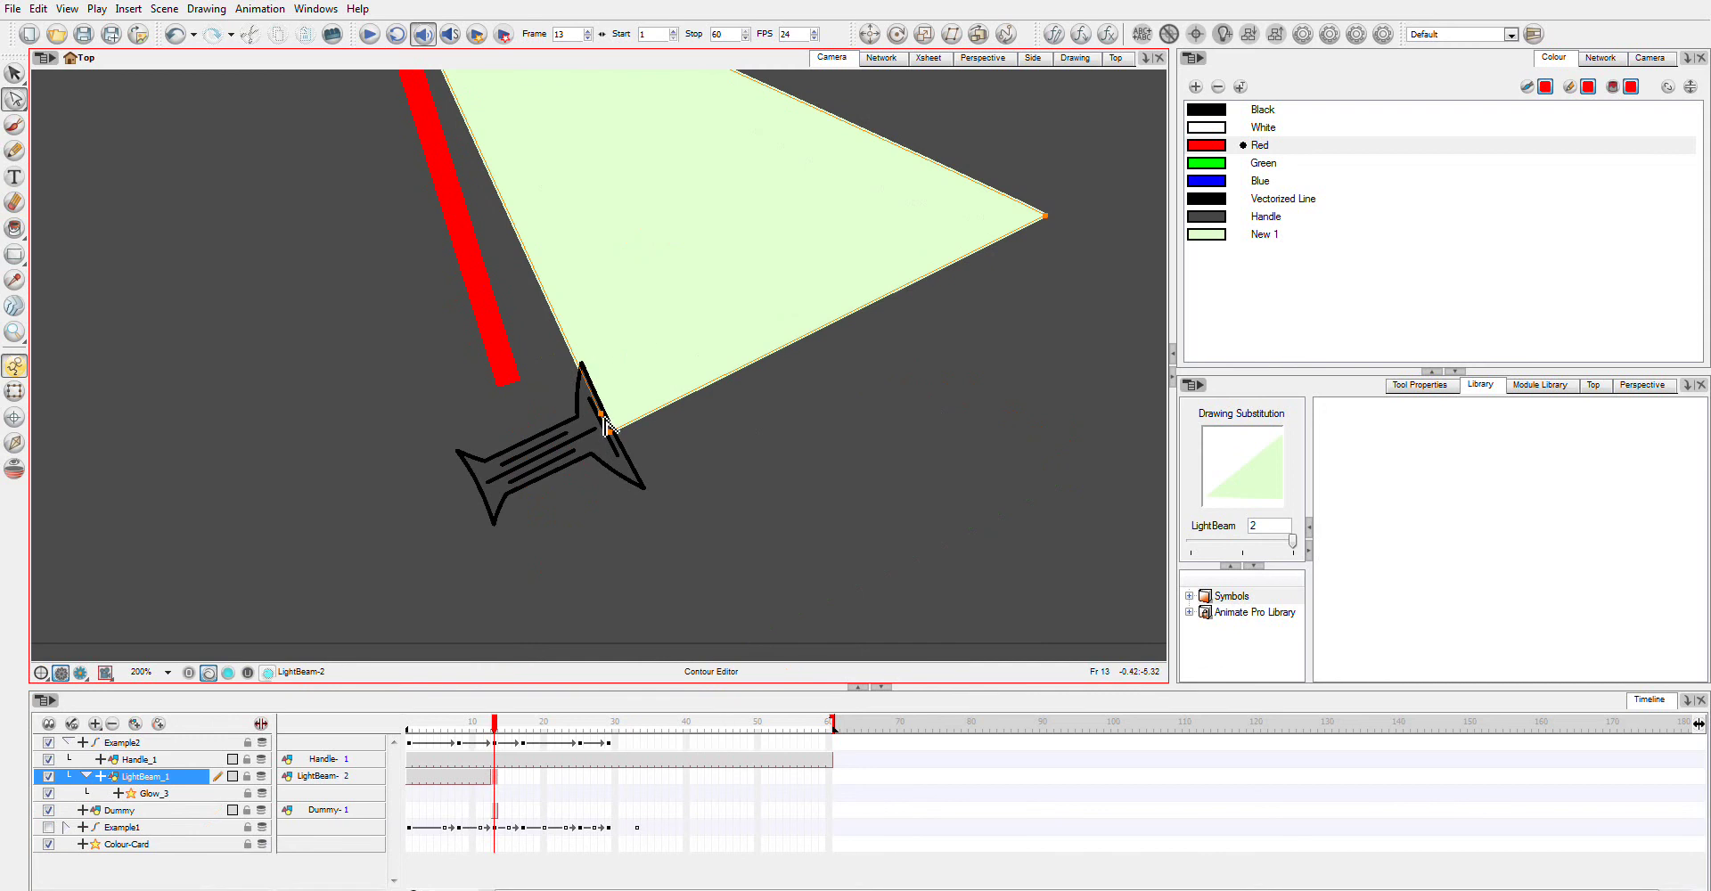
{"action": "left_click_drag", "start_coordinate": [603, 425], "coordinate": [518, 378]}
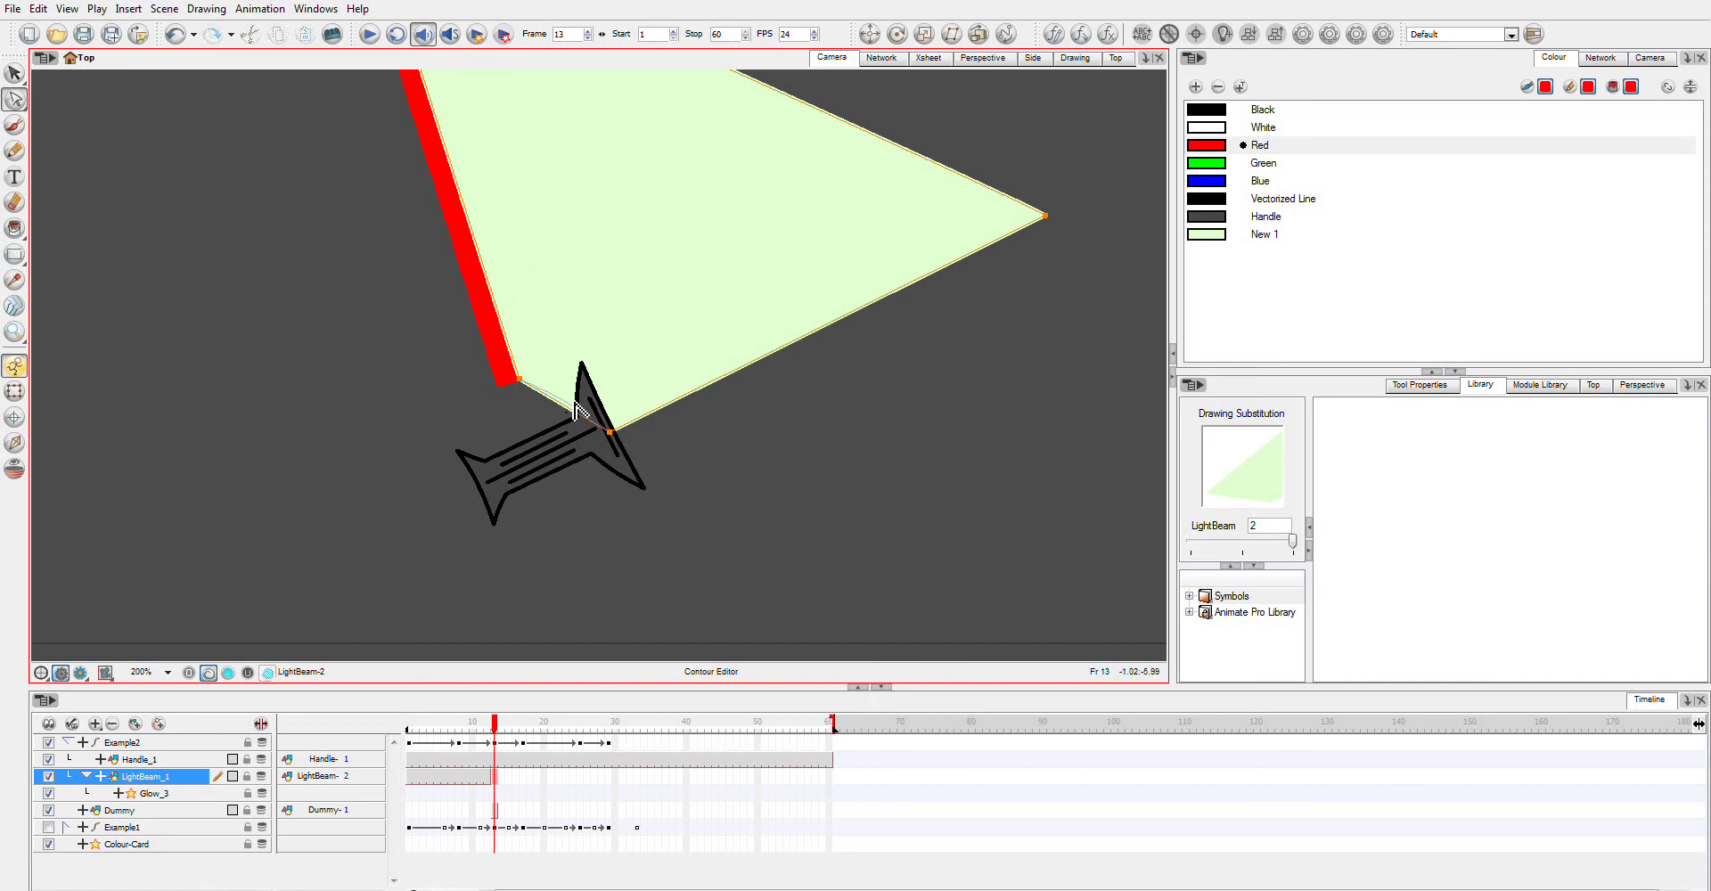
{"action": "left_click_drag", "start_coordinate": [568, 410], "coordinate": [574, 386]}
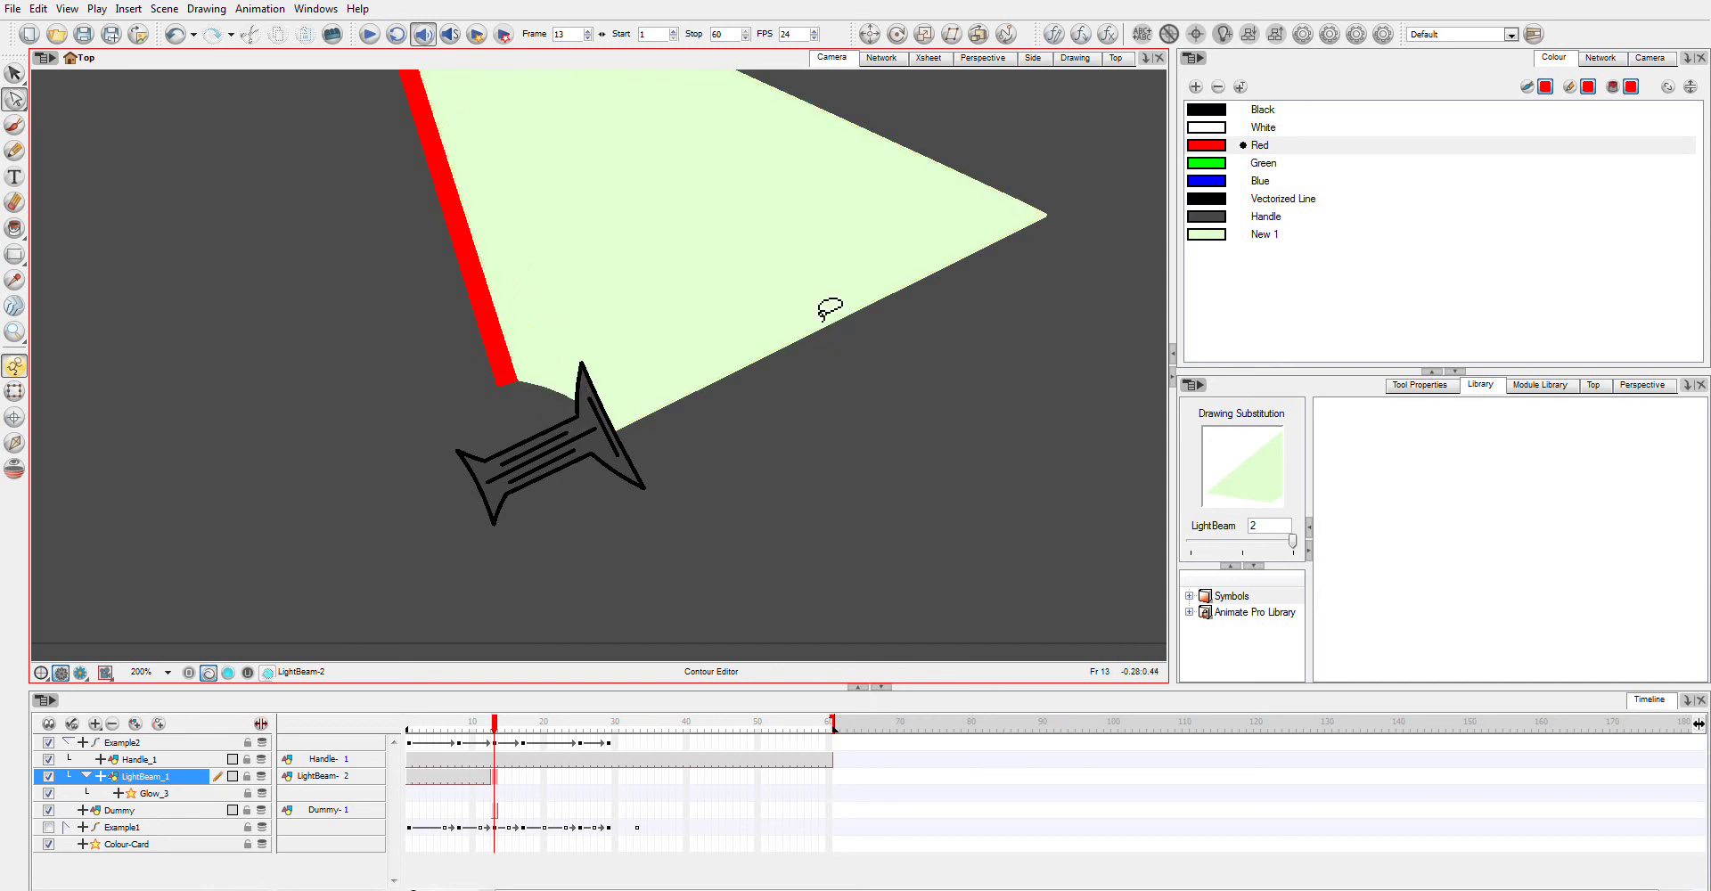
- Bend the red-bar edge into a curve and bow the top edge into a fuller outward curve
{"action": "left_click_drag", "start_coordinate": [690, 252], "coordinate": [766, 408]}
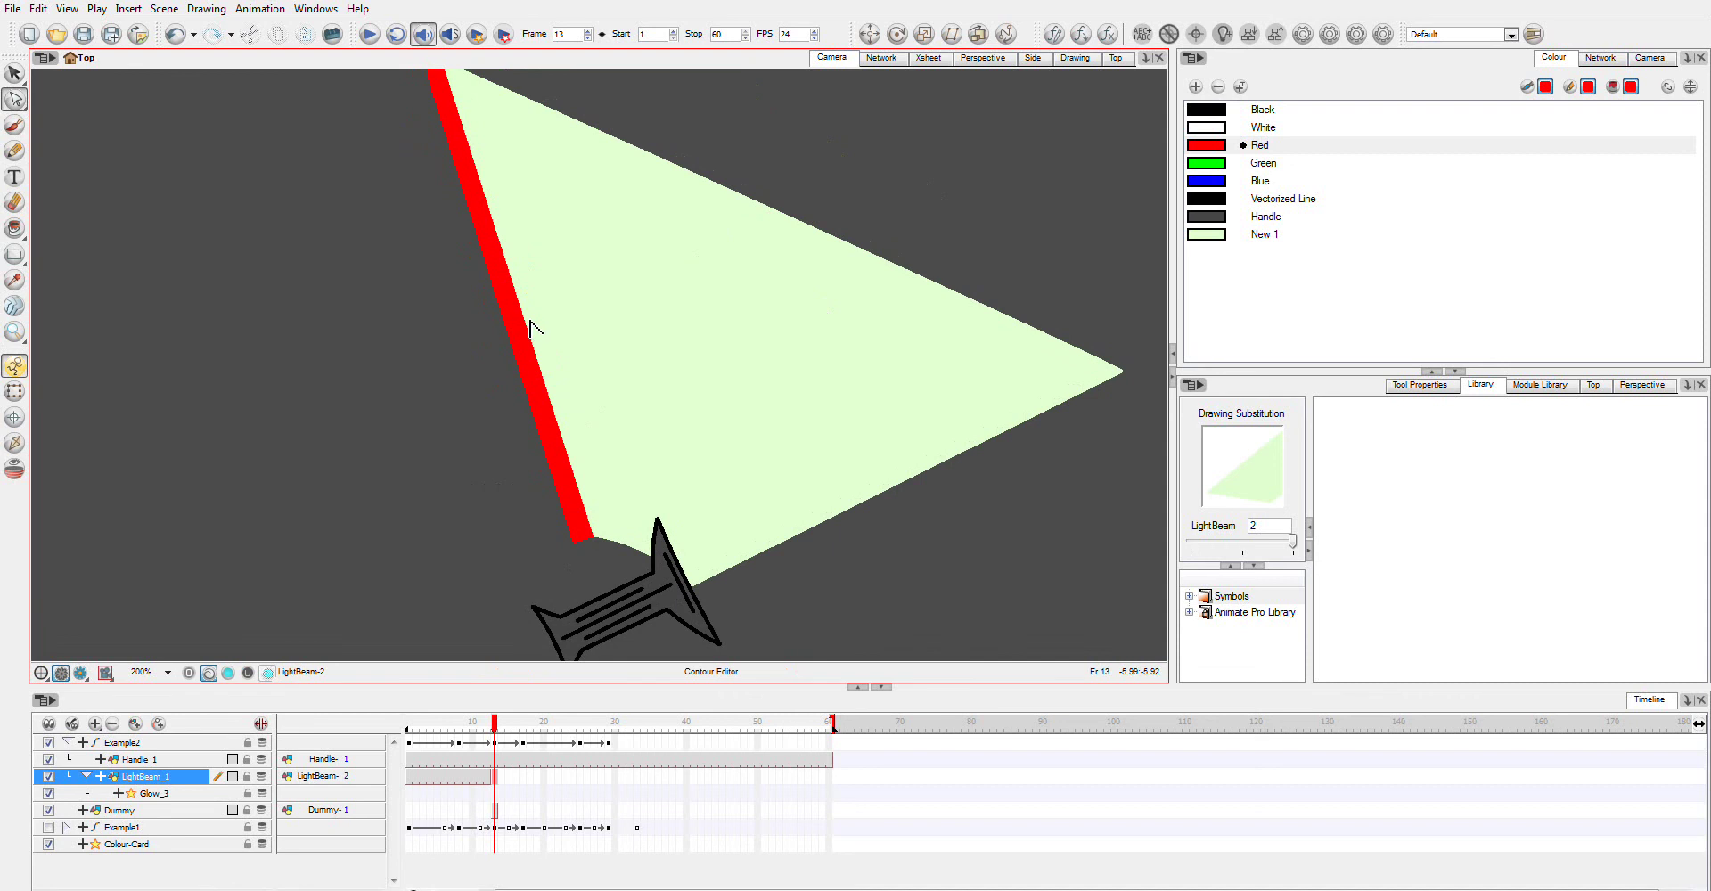
{"action": "left_click", "coordinate": [559, 325]}
{"action": "left_click_drag", "start_coordinate": [559, 326], "coordinate": [565, 332]}
{"action": "left_click_drag", "start_coordinate": [891, 269], "coordinate": [813, 348]}
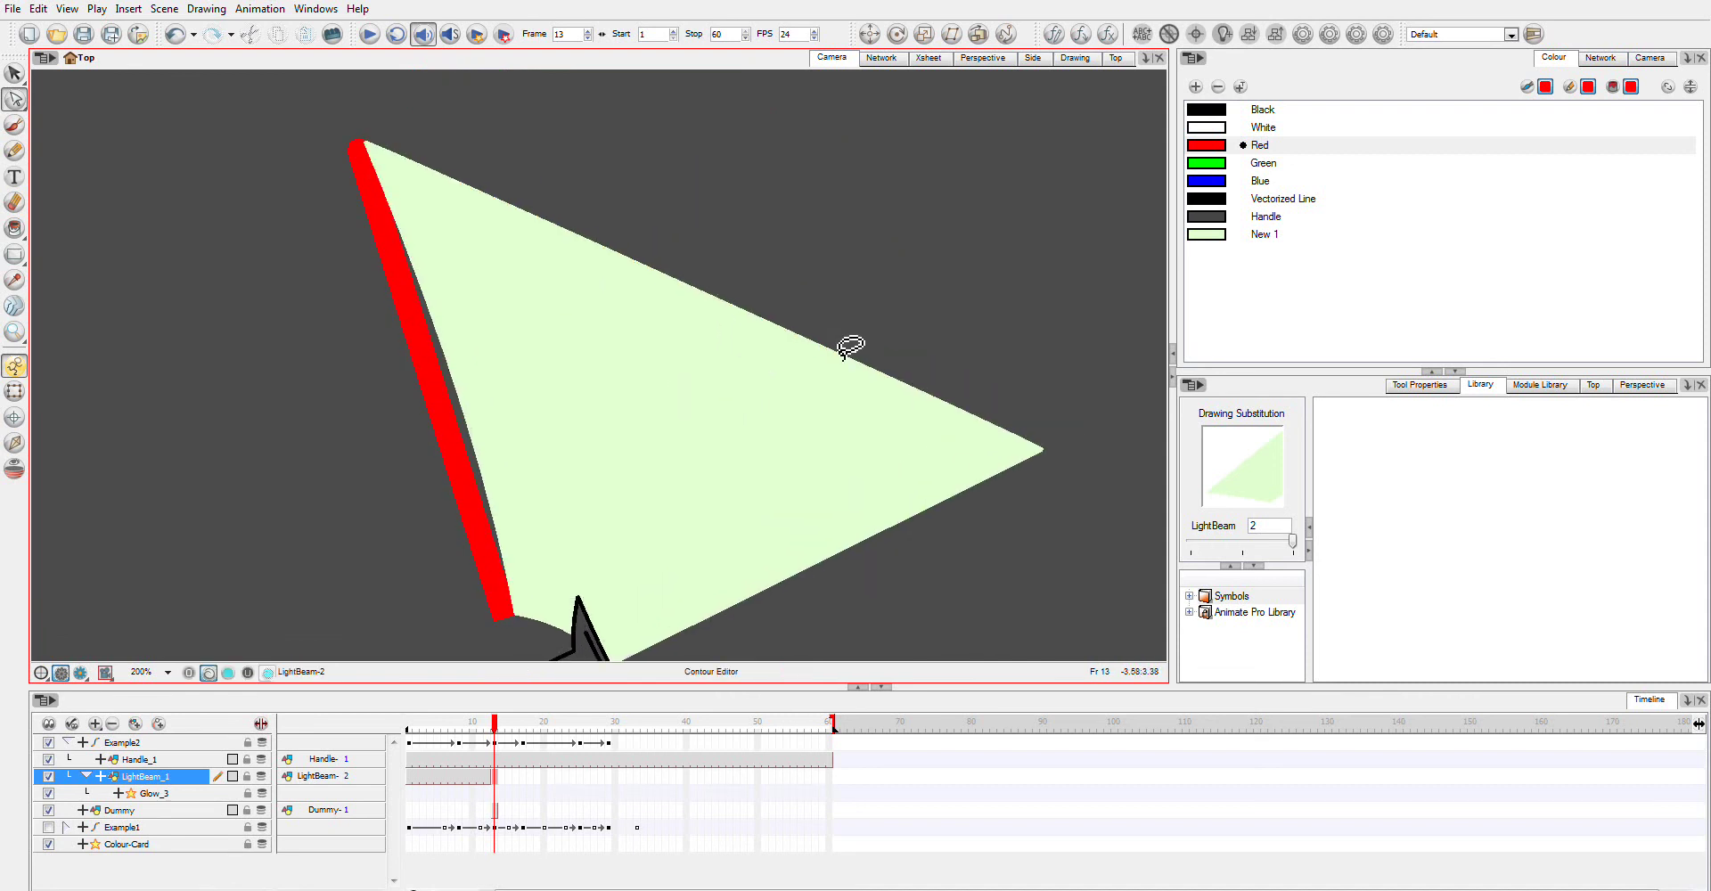
{"action": "left_click", "coordinate": [842, 360]}
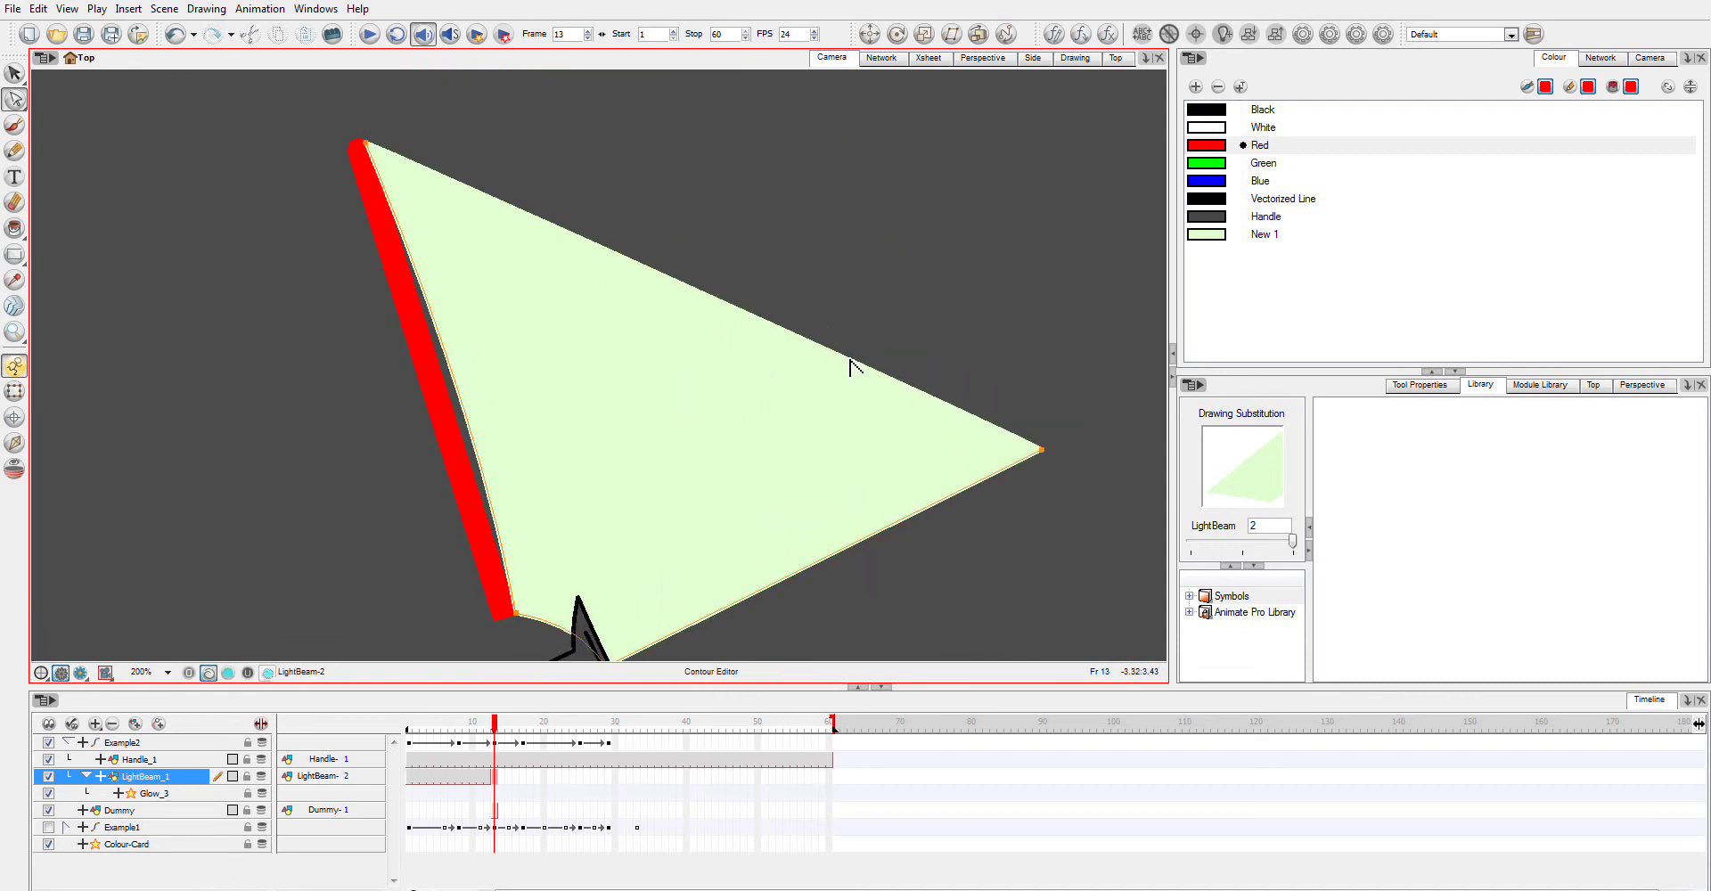
{"action": "left_click_drag", "start_coordinate": [859, 363], "coordinate": [937, 338]}
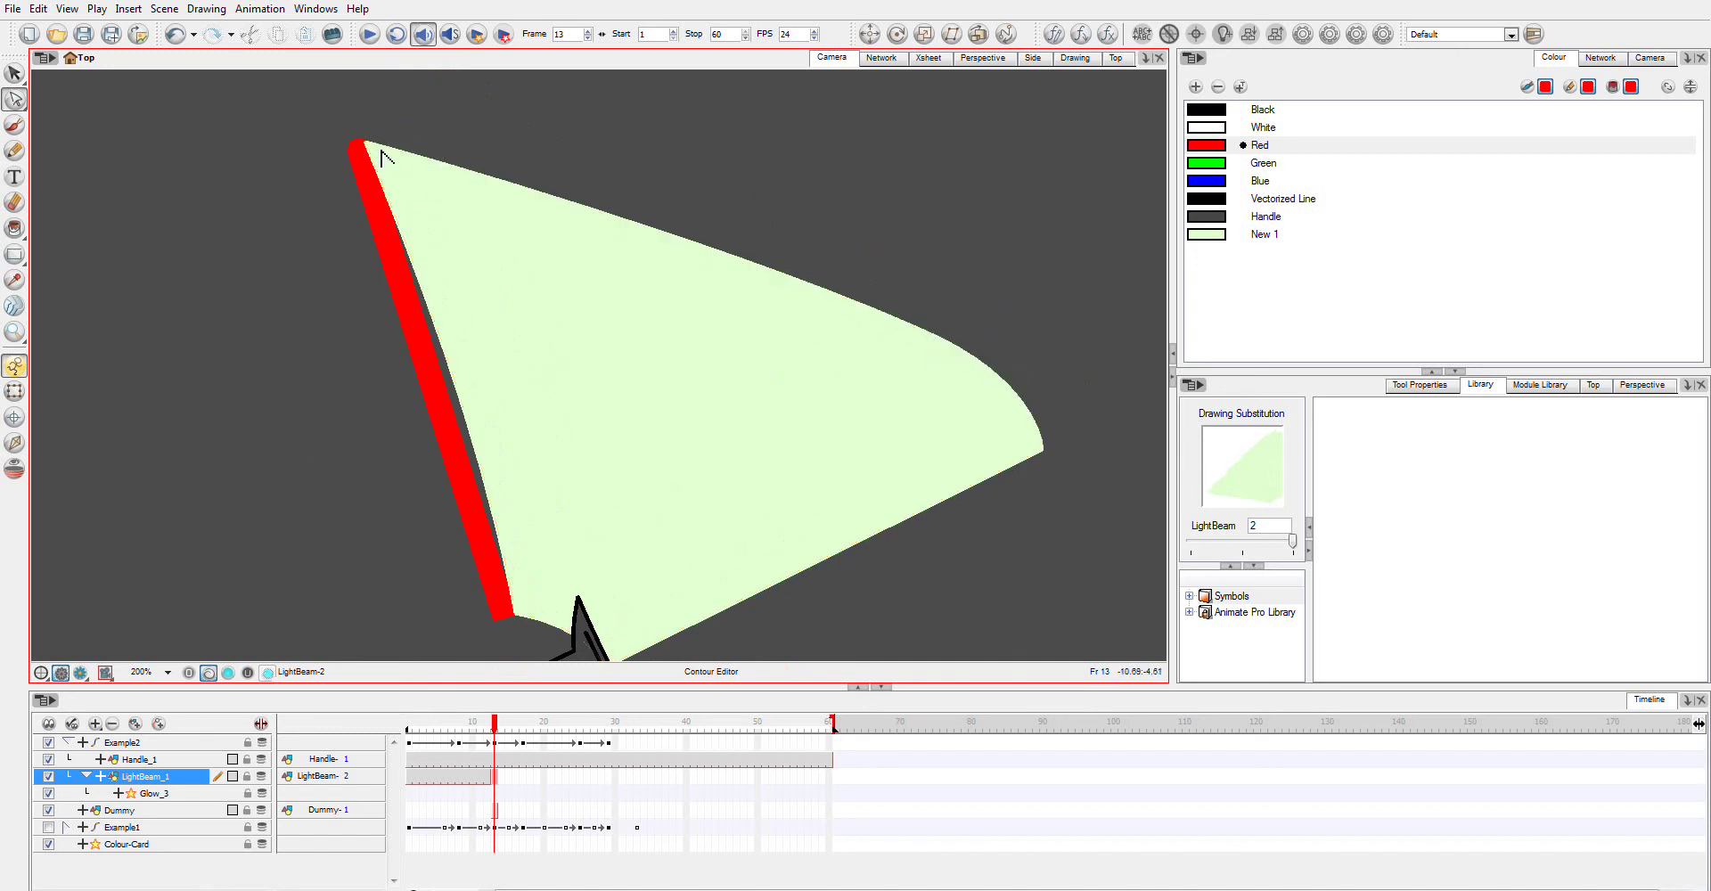
{"action": "left_click", "coordinate": [965, 352]}
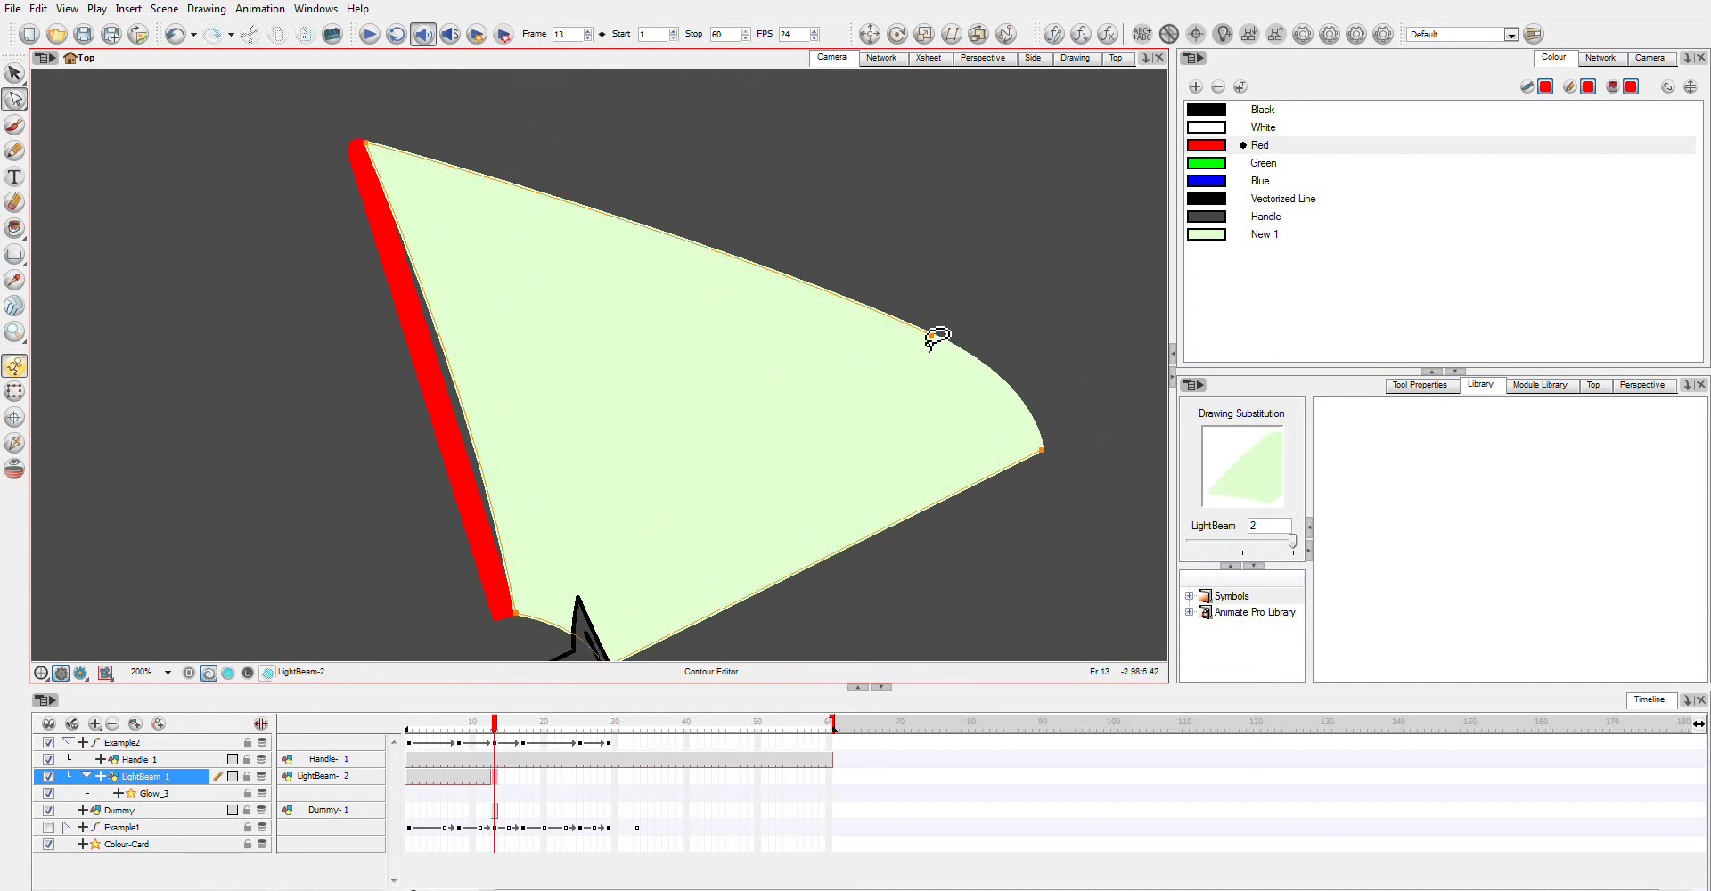
{"action": "left_click_drag", "start_coordinate": [935, 337], "coordinate": [923, 321]}
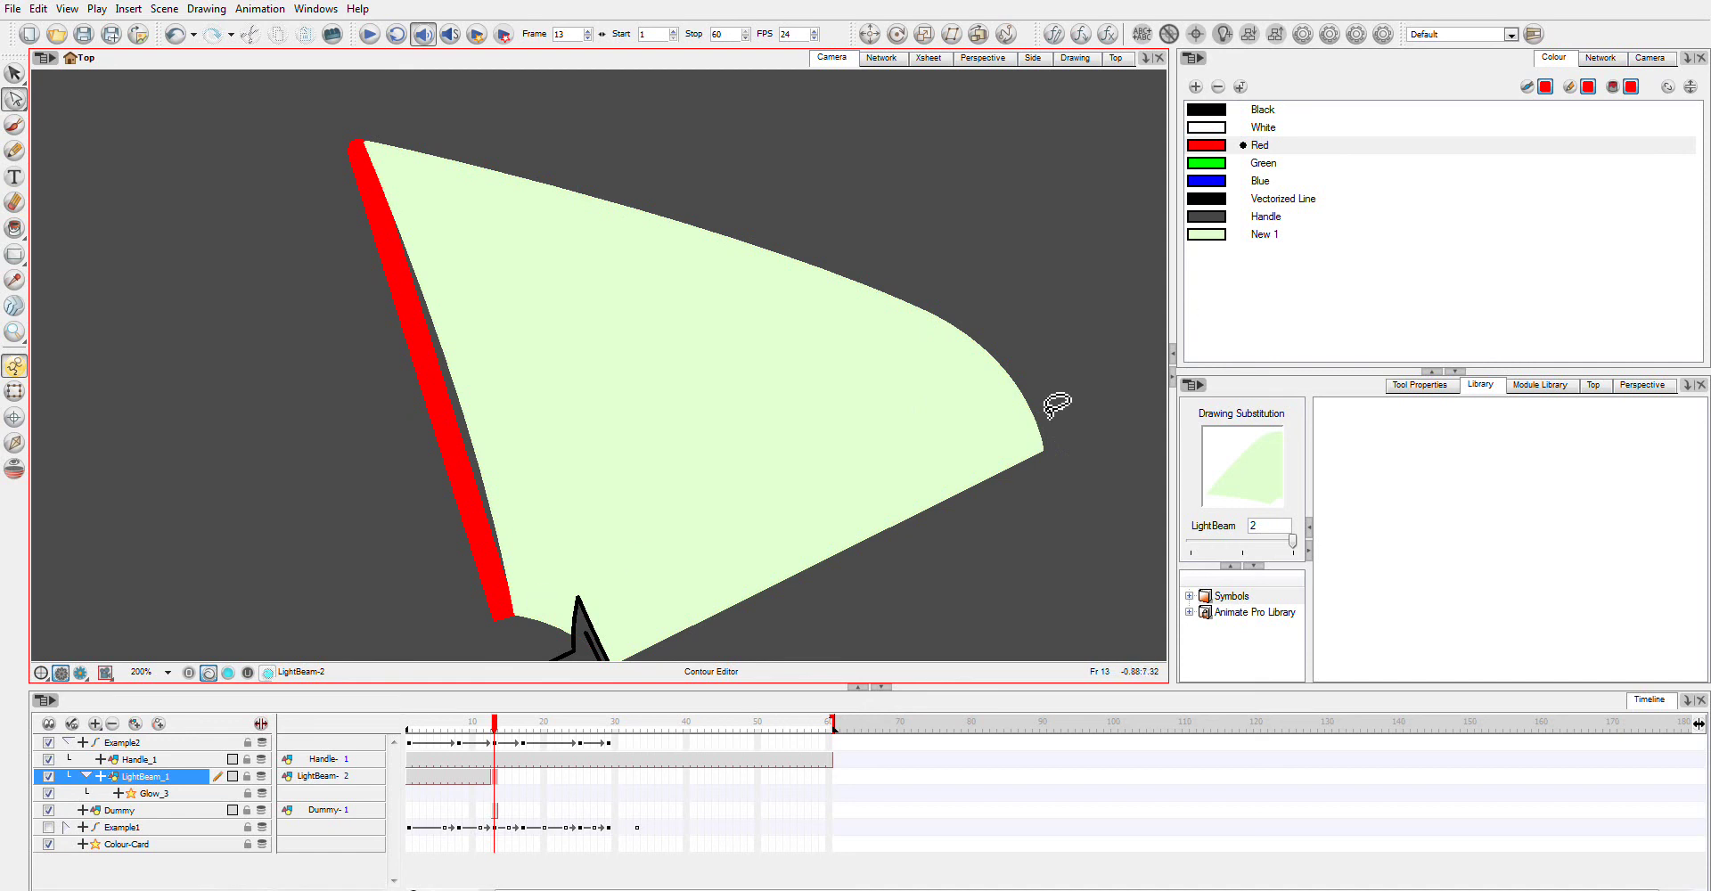
- Add extra points on the wedge's right curve, top edge and left edge
{"action": "left_click", "coordinate": [980, 396]}
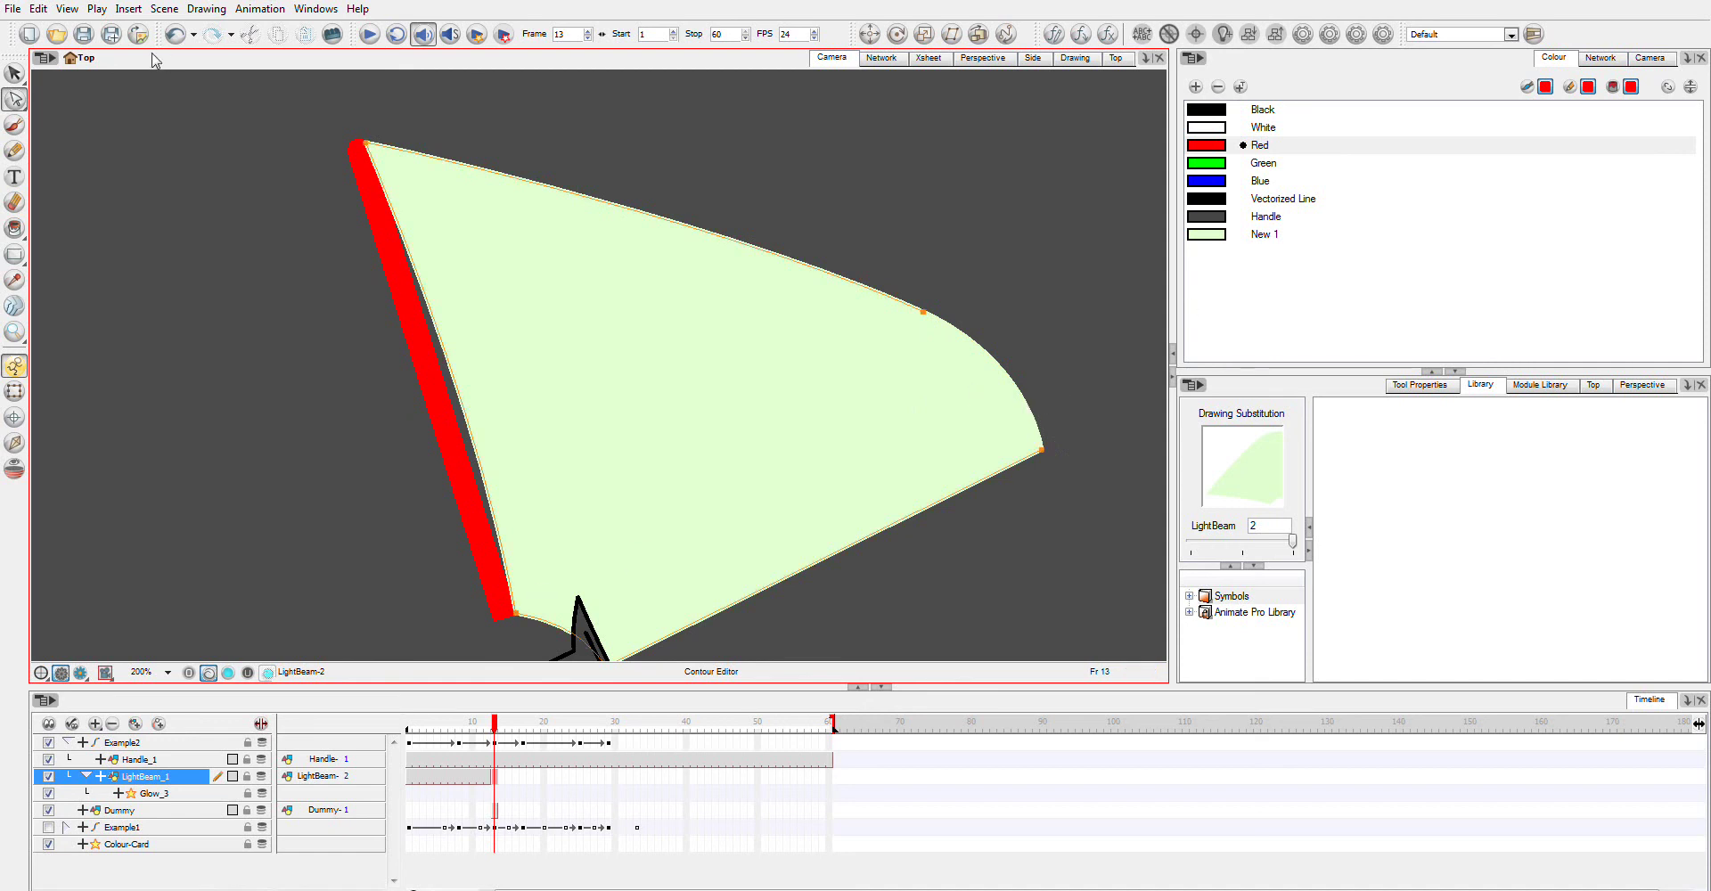
{"action": "left_click", "coordinate": [1012, 381]}
{"action": "left_click", "coordinate": [624, 211]}
{"action": "left_click", "coordinate": [403, 238]}
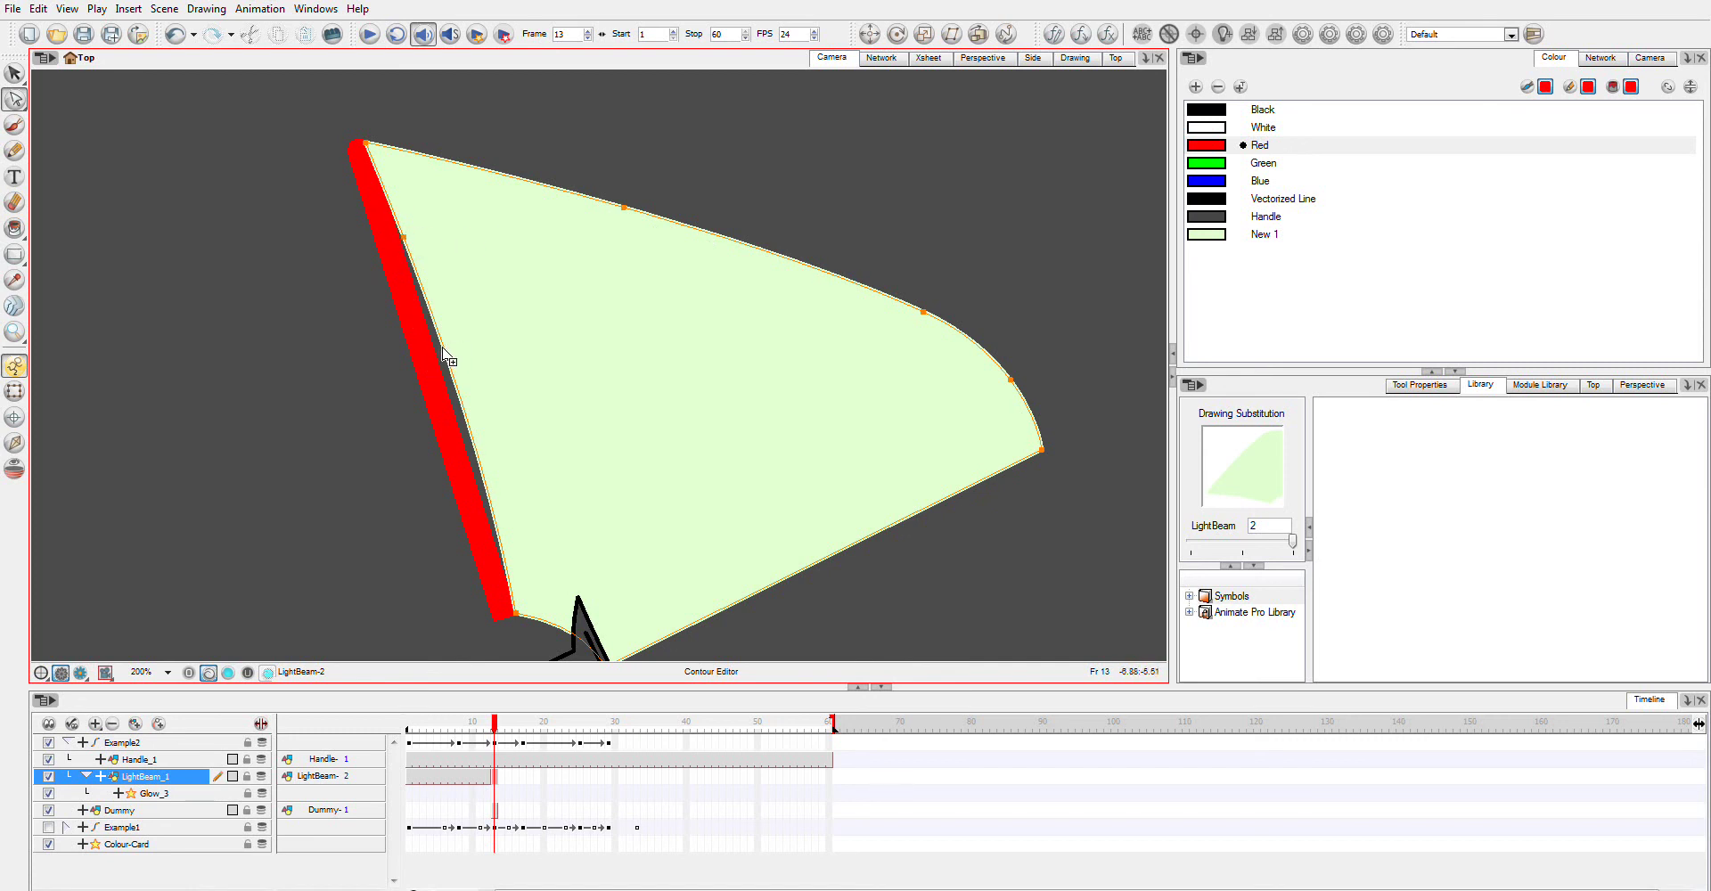
- Compare with the thin beam at frame 11, then add more points along the wedge's left and lower edges
{"action": "left_click", "coordinate": [481, 771]}
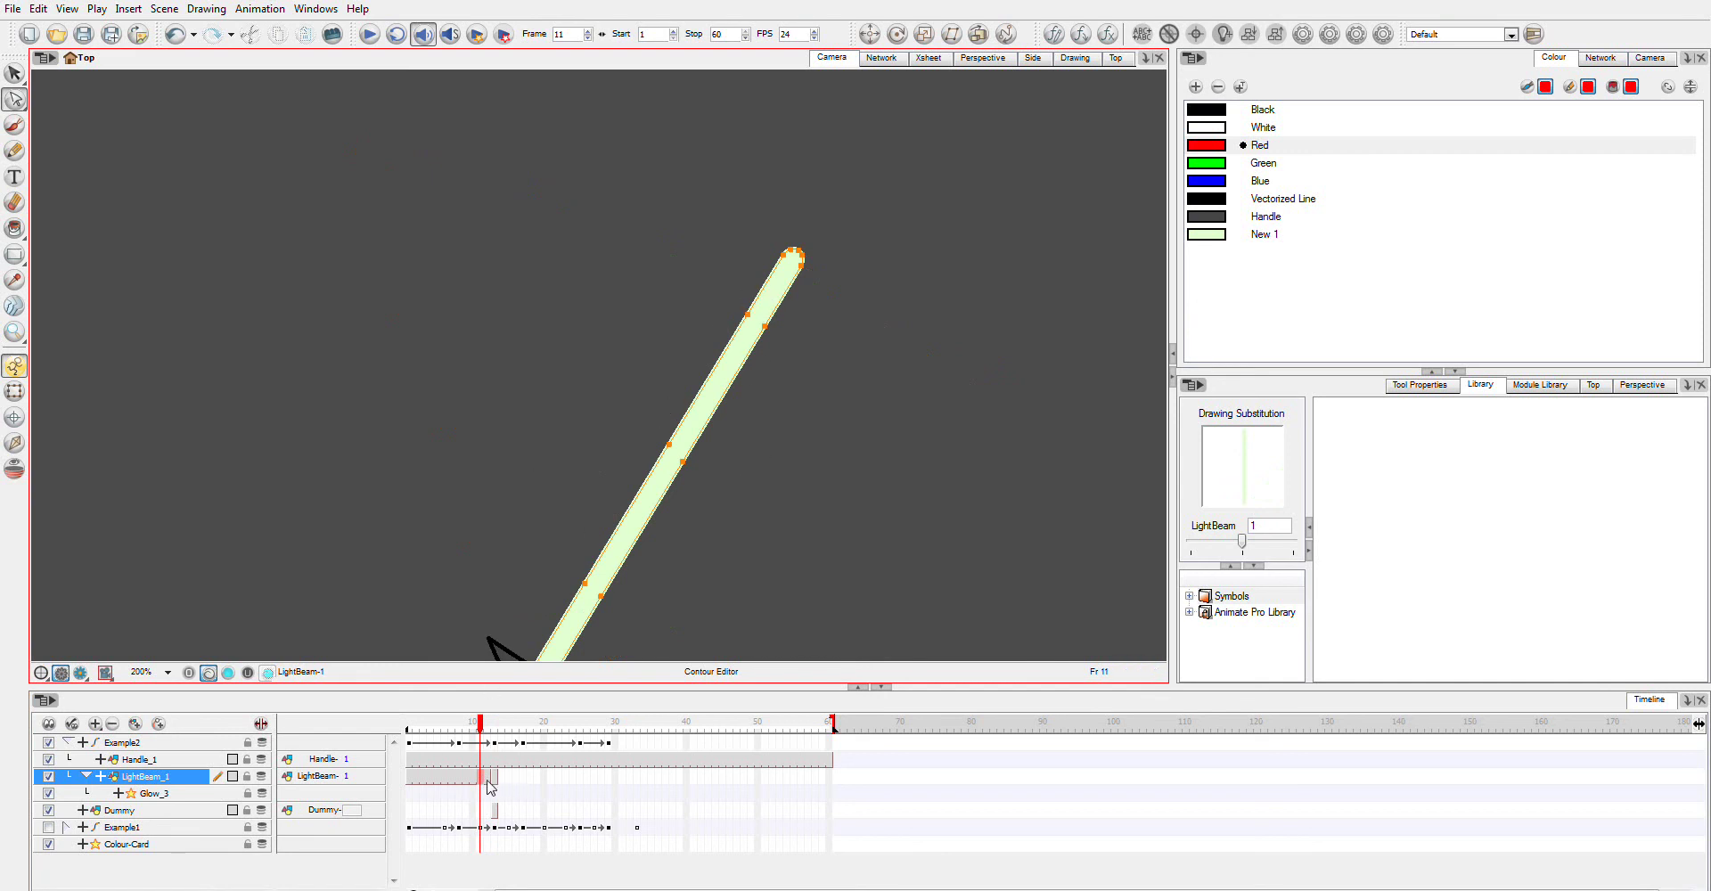
{"action": "left_click", "coordinate": [492, 781]}
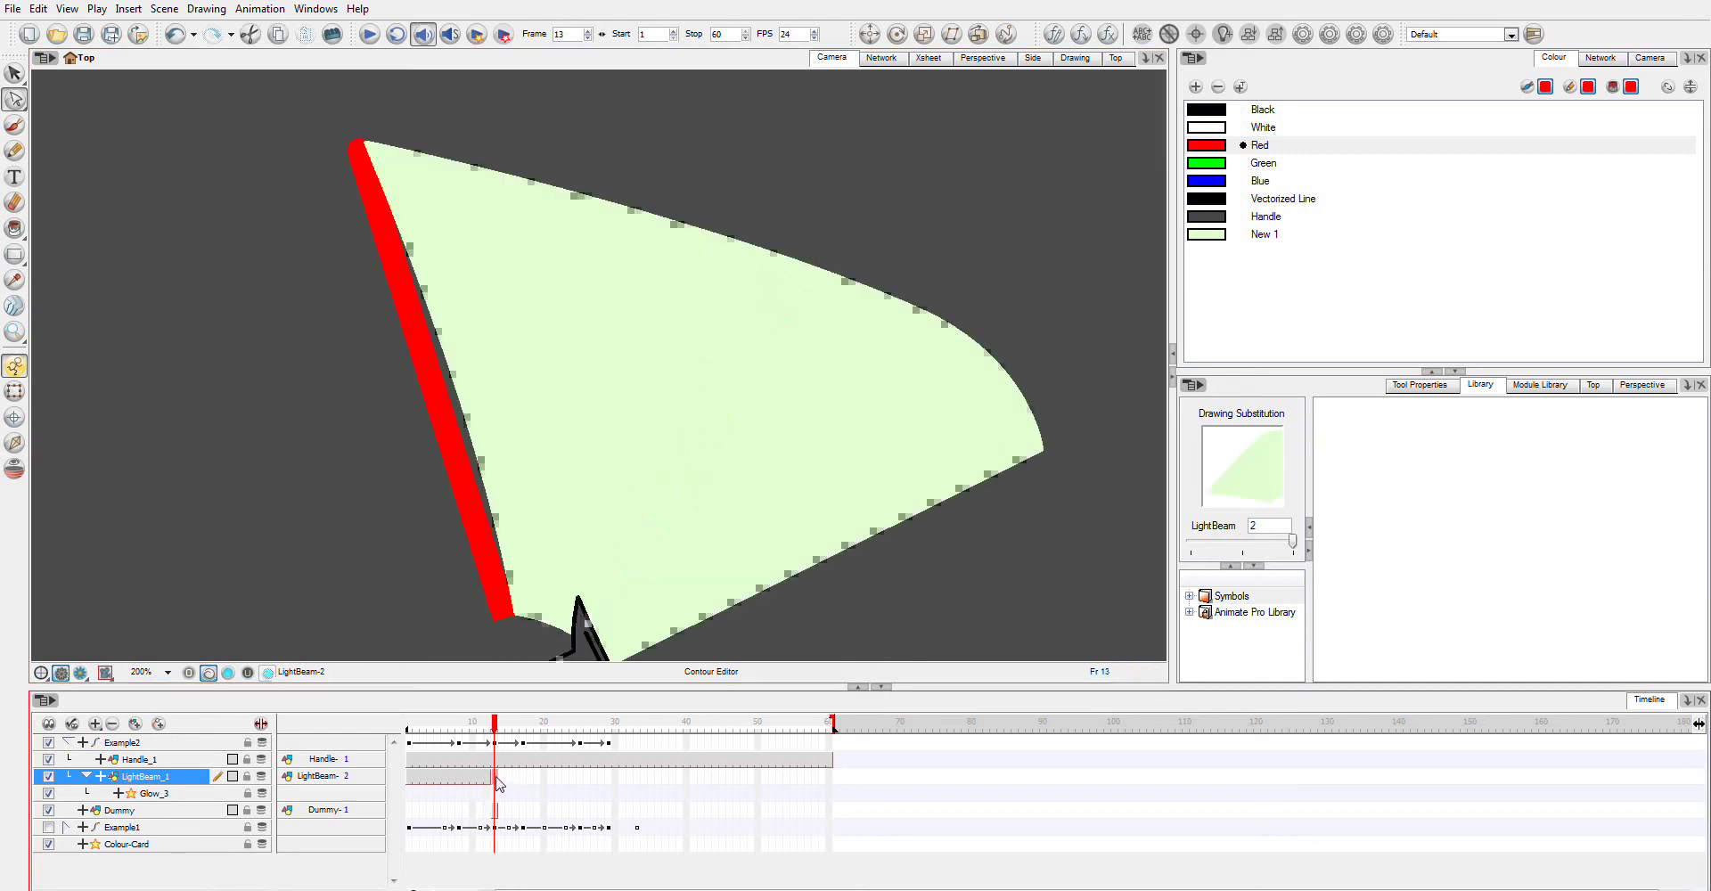
{"action": "left_click", "coordinate": [445, 354]}
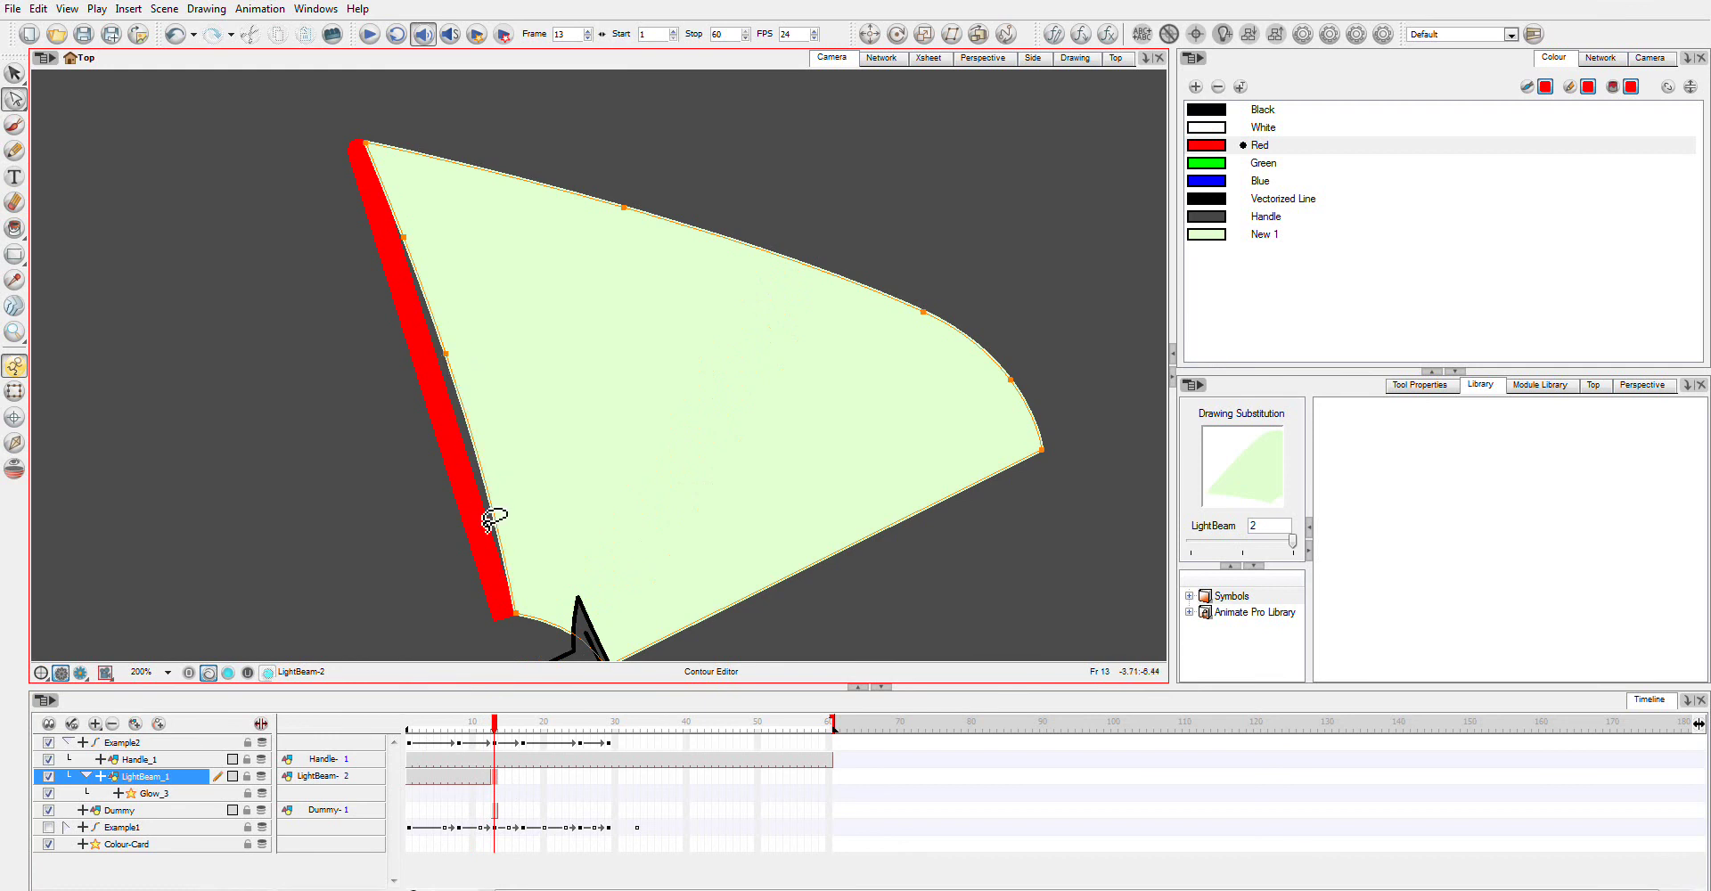
{"action": "left_click", "coordinate": [704, 618]}
{"action": "left_click", "coordinate": [800, 570]}
{"action": "left_click", "coordinate": [934, 504]}
- Hide the Dummy layer and select the LightBeam cells from frame 8 to 11
{"action": "mouse_move", "coordinate": [497, 726]}
{"action": "left_mouse_down"}
{"action": "mouse_move", "coordinate": [461, 726]}
{"action": "mouse_move", "coordinate": [497, 726]}
{"action": "mouse_move", "coordinate": [489, 750]}
{"action": "left_mouse_up"}
{"action": "left_click", "coordinate": [49, 811]}
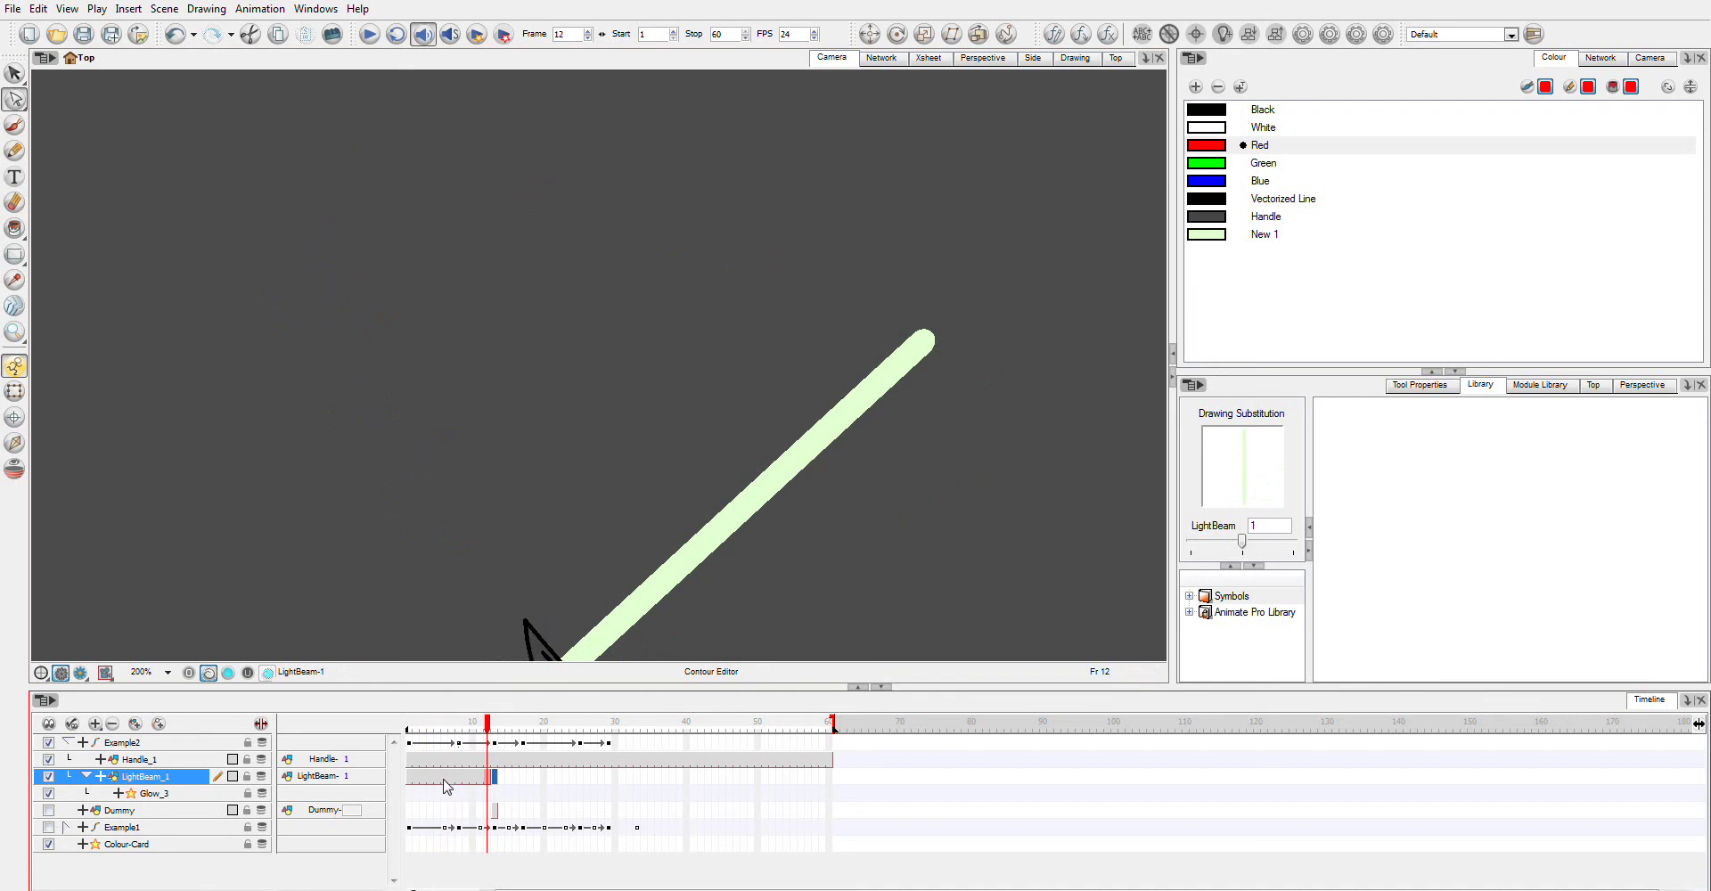
{"action": "left_click", "coordinate": [455, 778]}
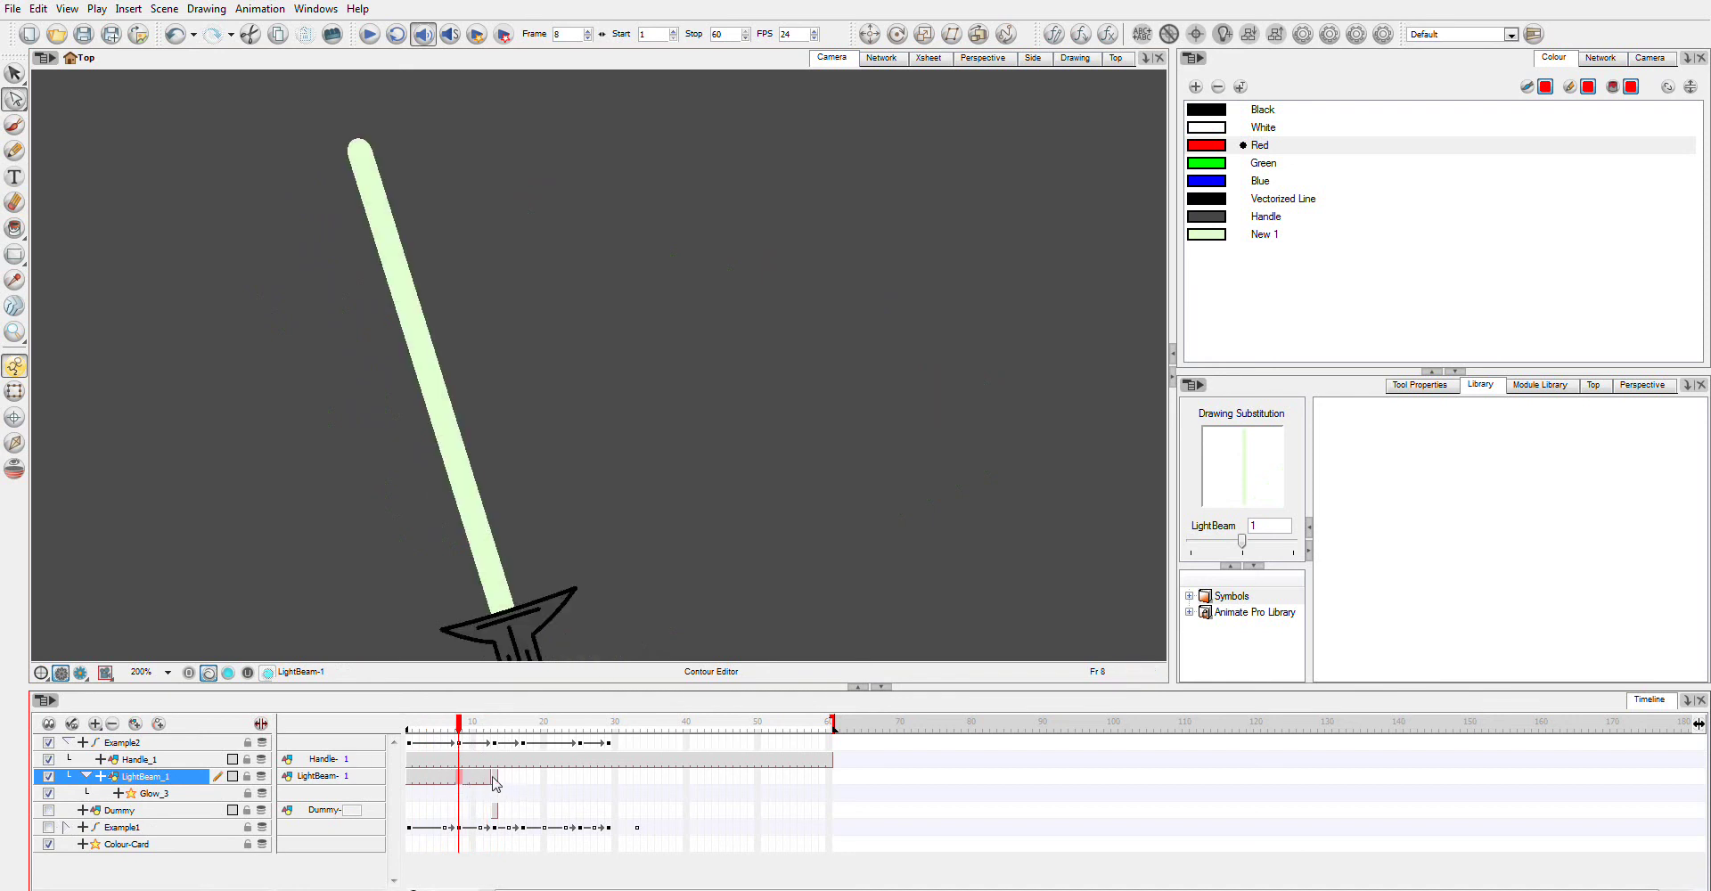
{"action": "left_click", "coordinate": [489, 779]}
{"action": "left_click", "coordinate": [460, 783]}
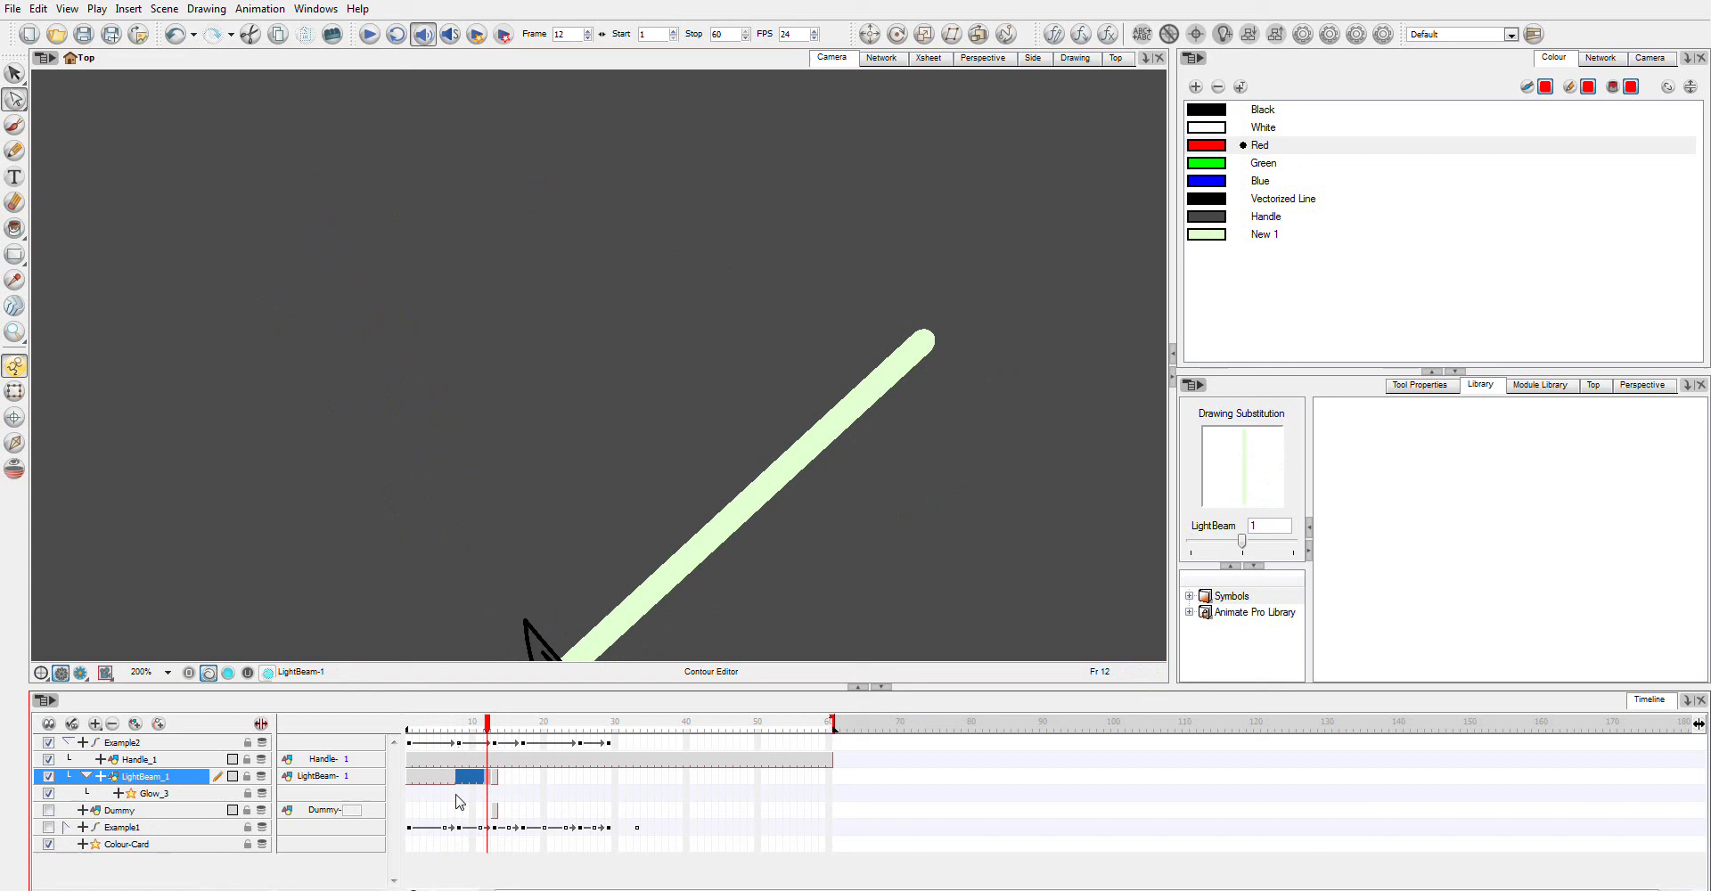
{"action": "left_click", "coordinate": [460, 728]}
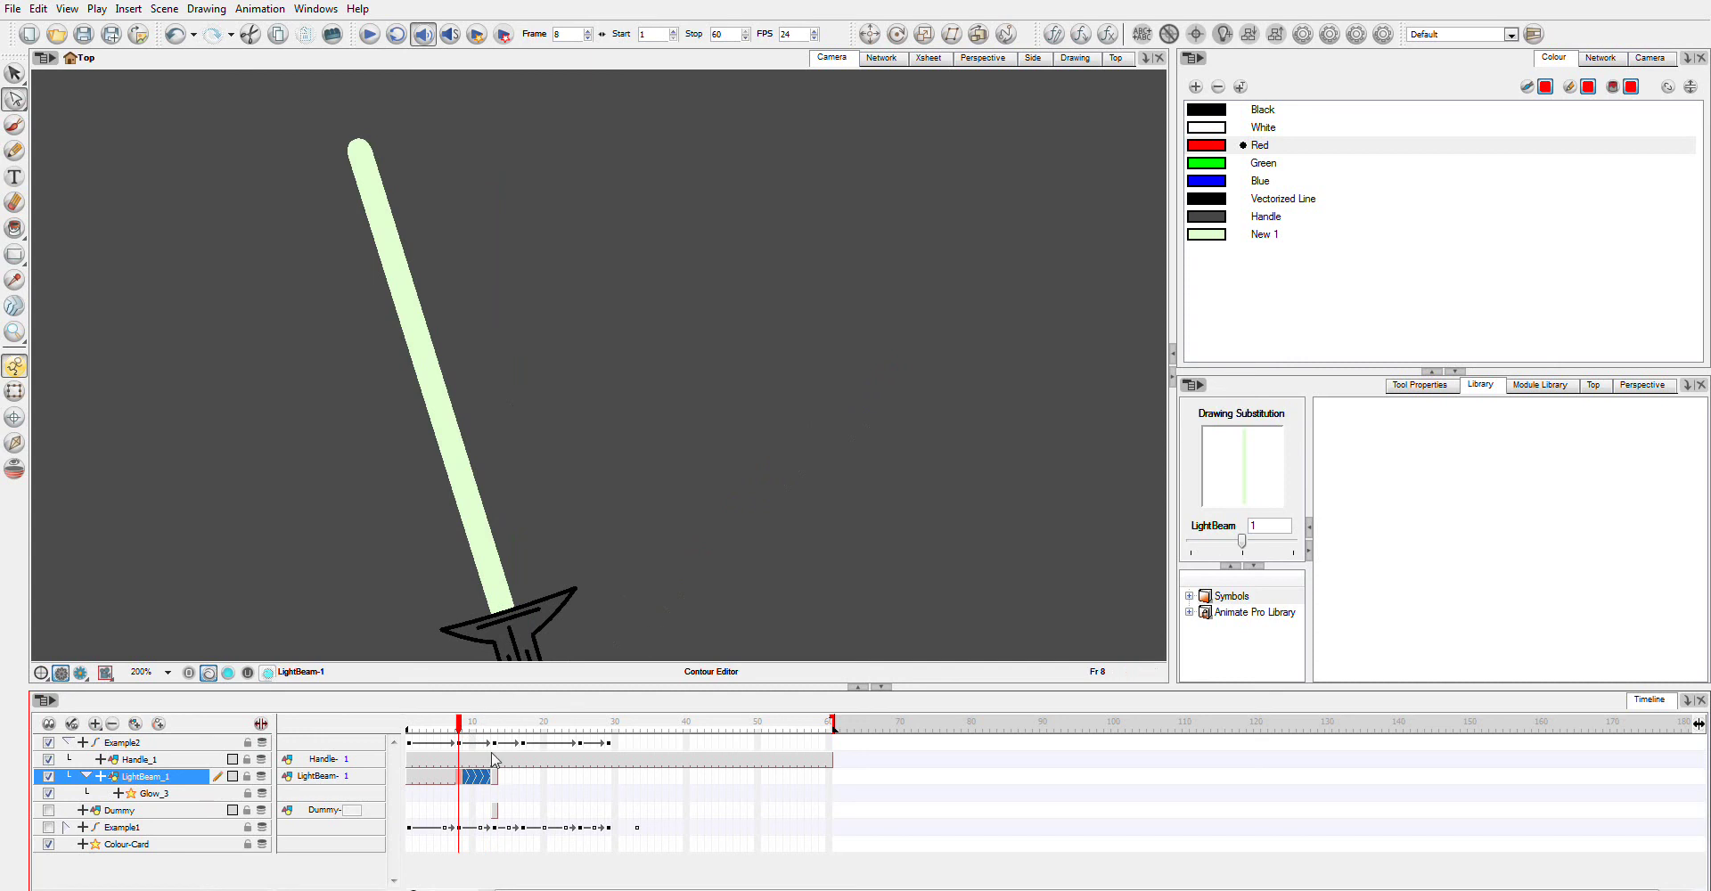
- Apply Morphing > Create Morphing to the selected cells and scrub to frame 11 to check
{"action": "right_click", "coordinate": [470, 778]}
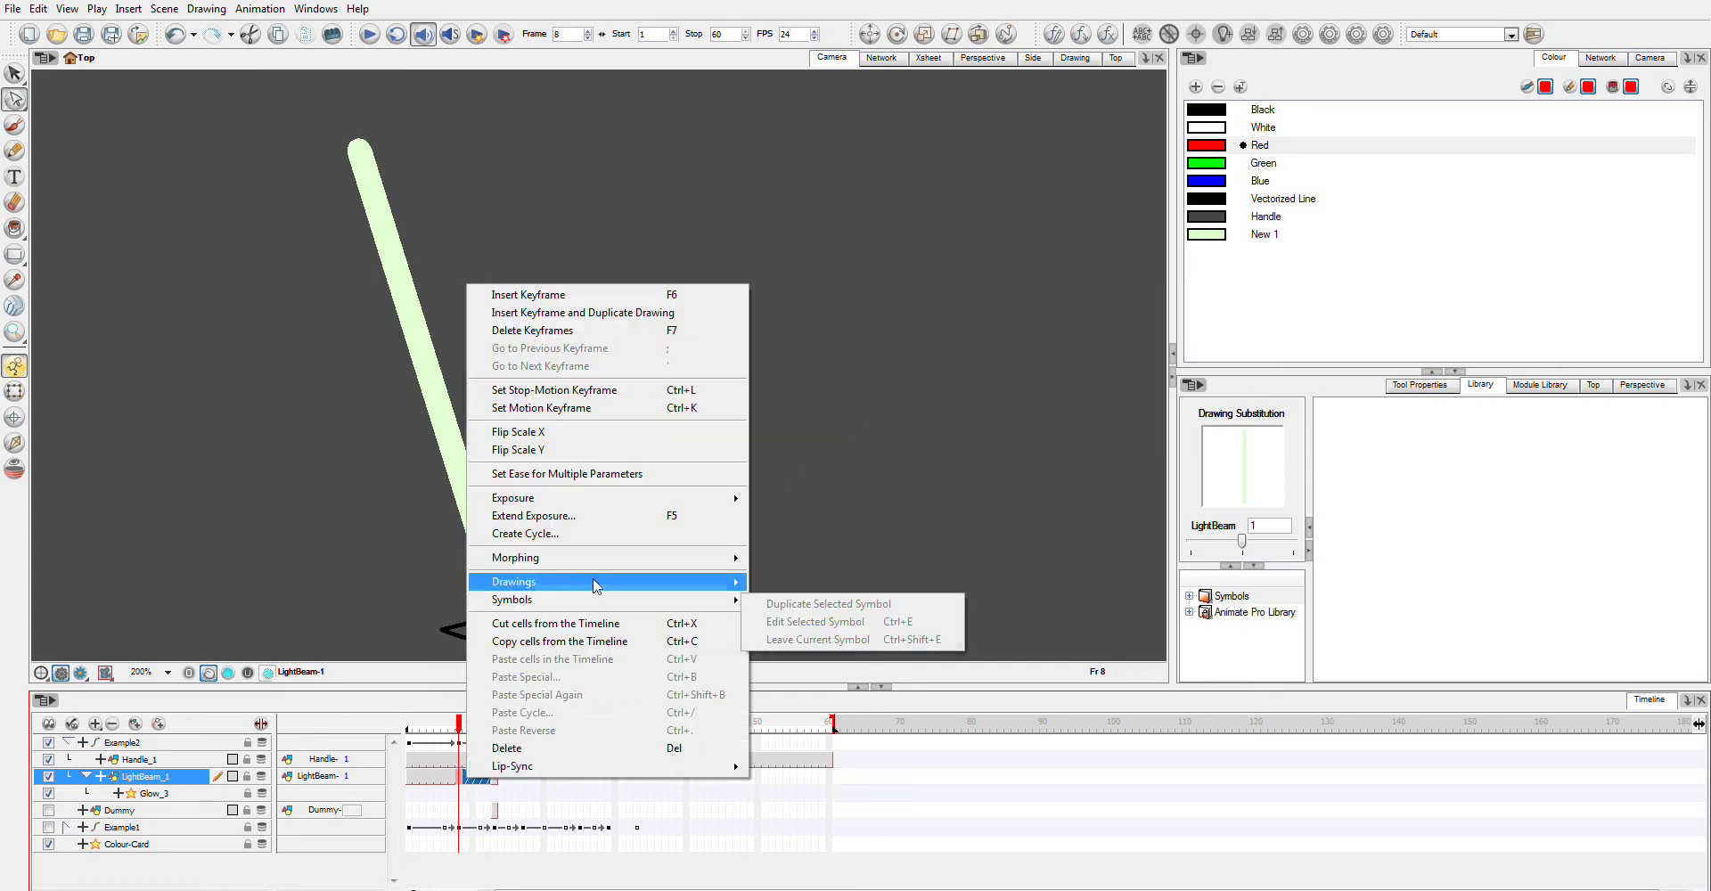
{"action": "mouse_move", "coordinate": [611, 559]}
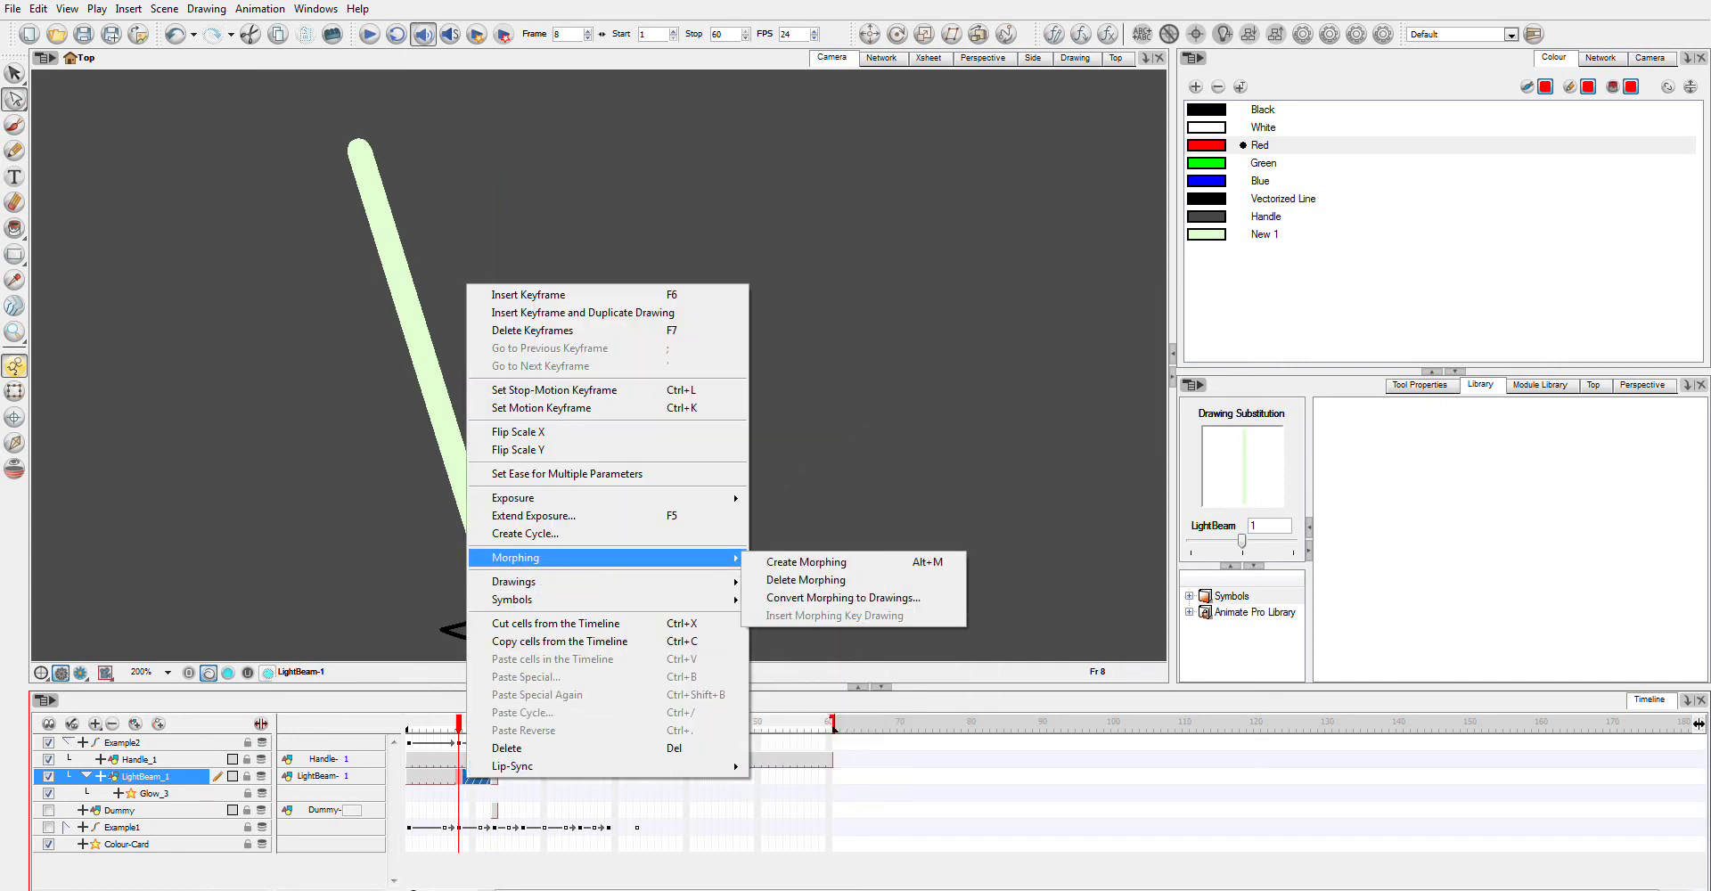
{"action": "left_click", "coordinate": [806, 563]}
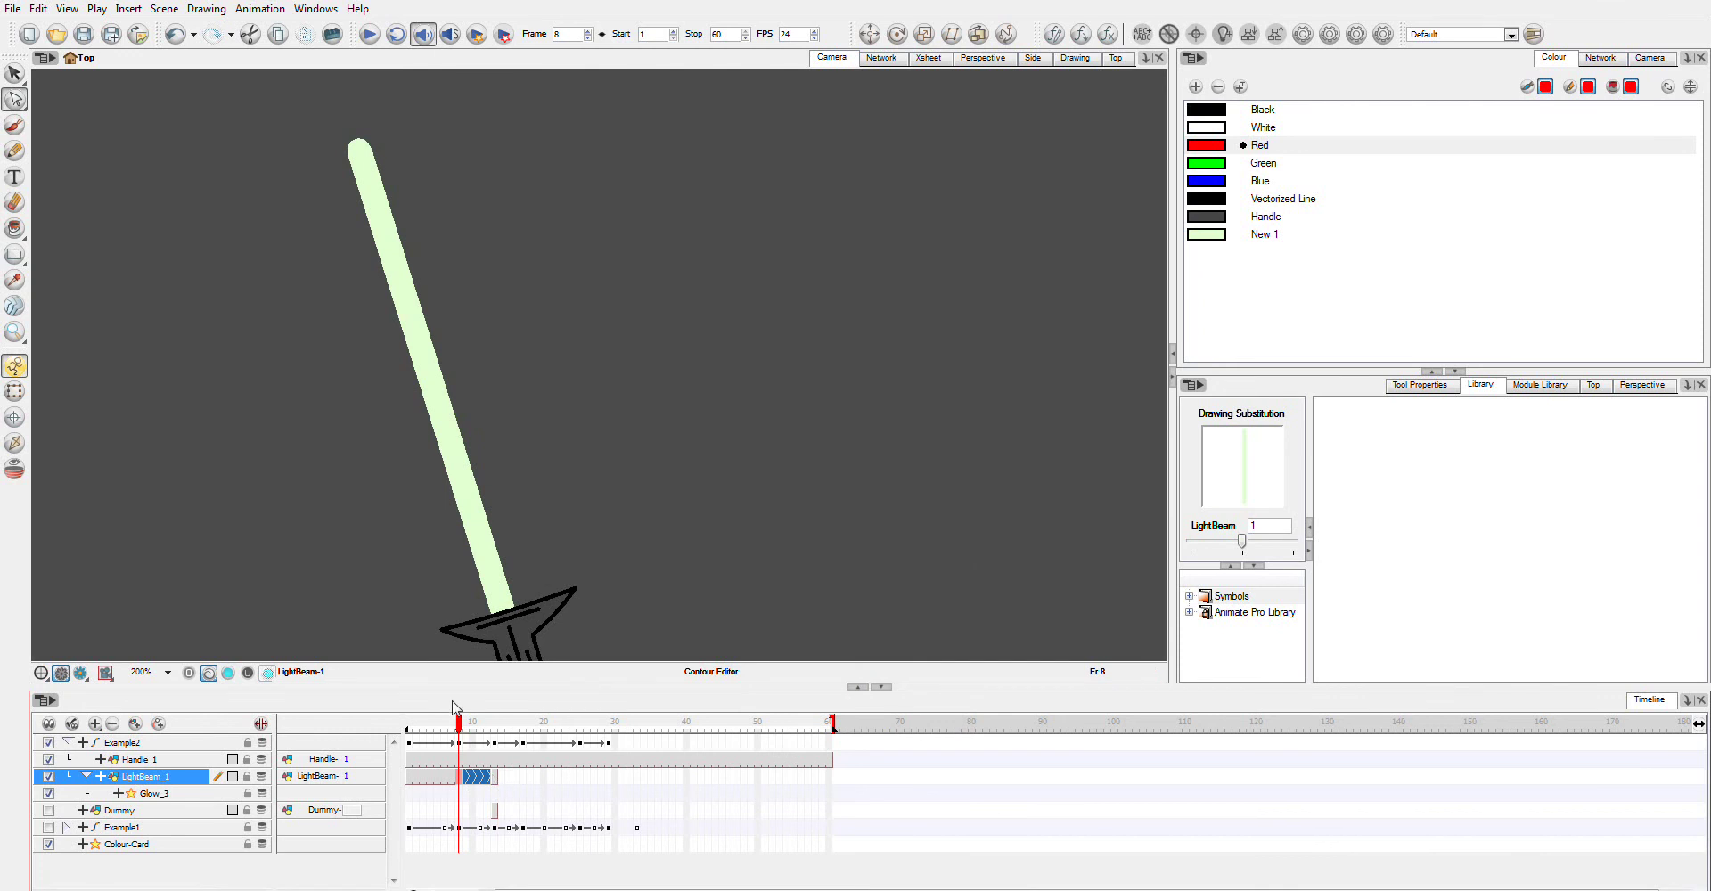
{"action": "mouse_move", "coordinate": [460, 724]}
{"action": "left_mouse_down"}
{"action": "mouse_move", "coordinate": [499, 735]}
{"action": "mouse_move", "coordinate": [459, 745]}
{"action": "mouse_move", "coordinate": [494, 755]}
{"action": "mouse_move", "coordinate": [458, 758]}
{"action": "left_mouse_up"}
- Choose the Morphing tool on the LightBeam layer with Contour Hint as the hint type
{"action": "left_click", "coordinate": [260, 276]}
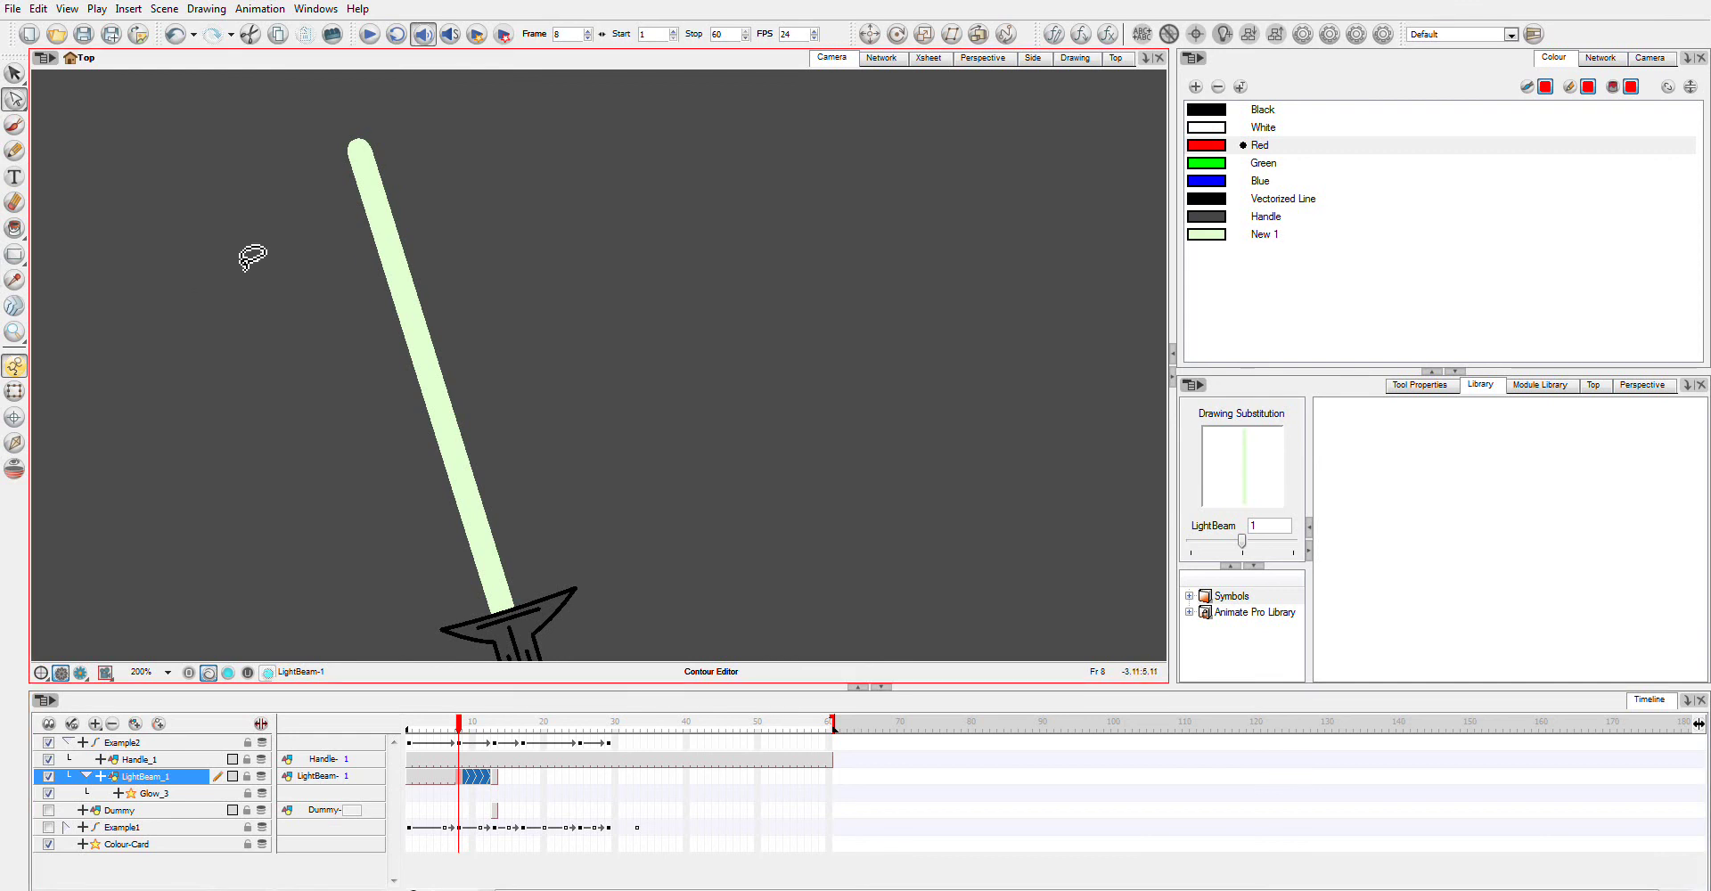
{"action": "left_click", "coordinate": [24, 313]}
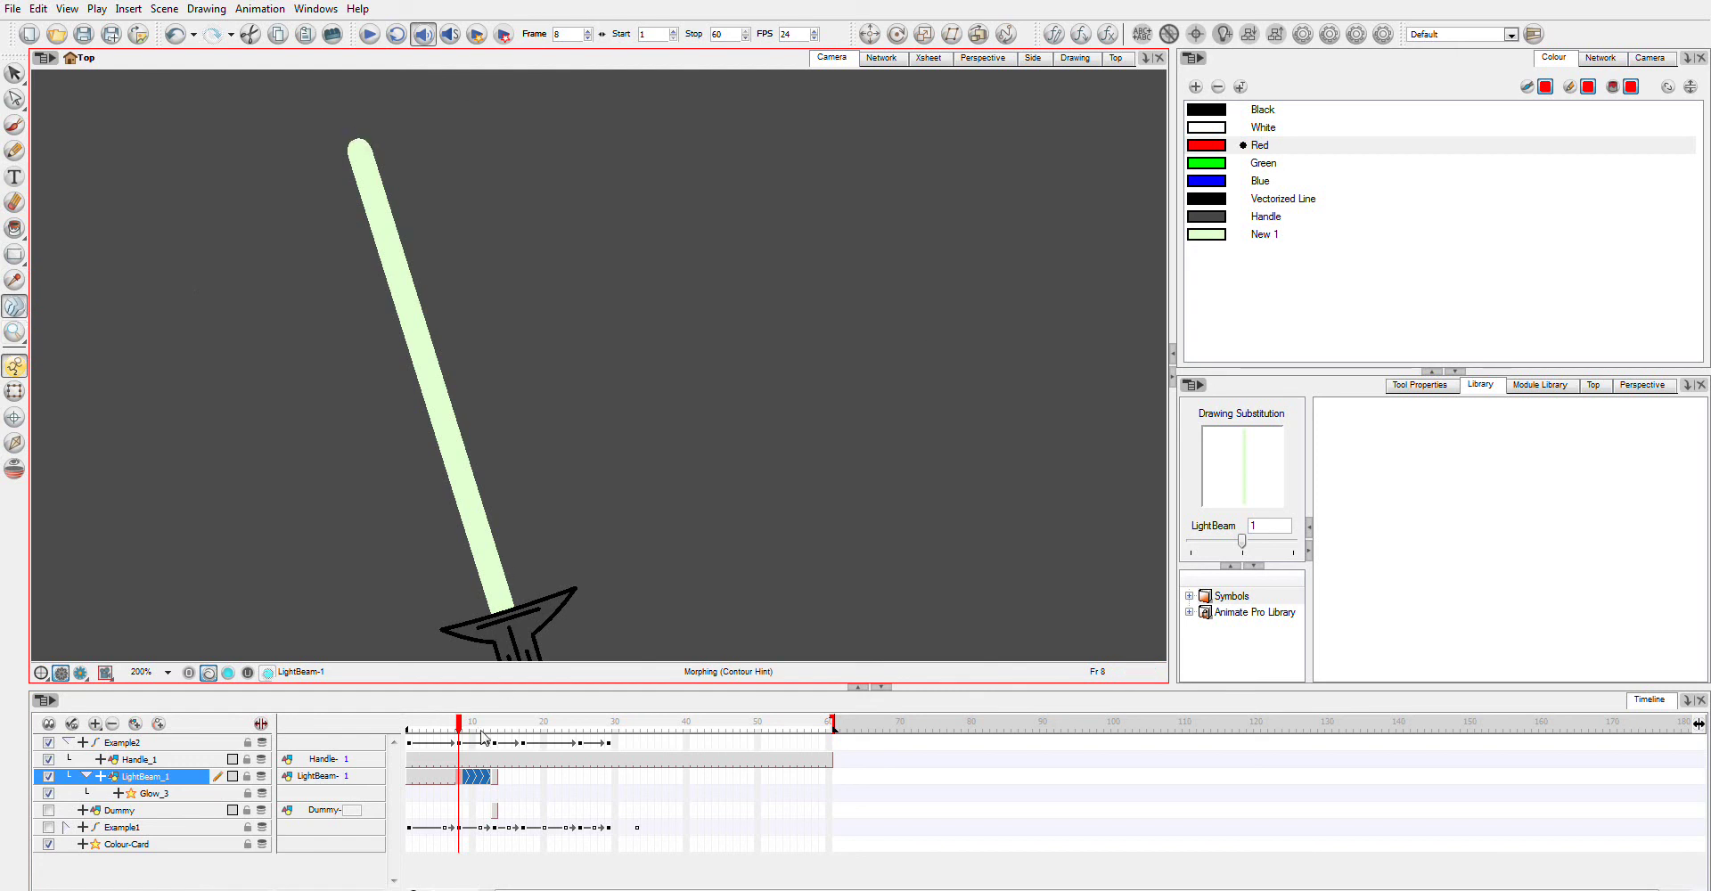
{"action": "left_click", "coordinate": [462, 783]}
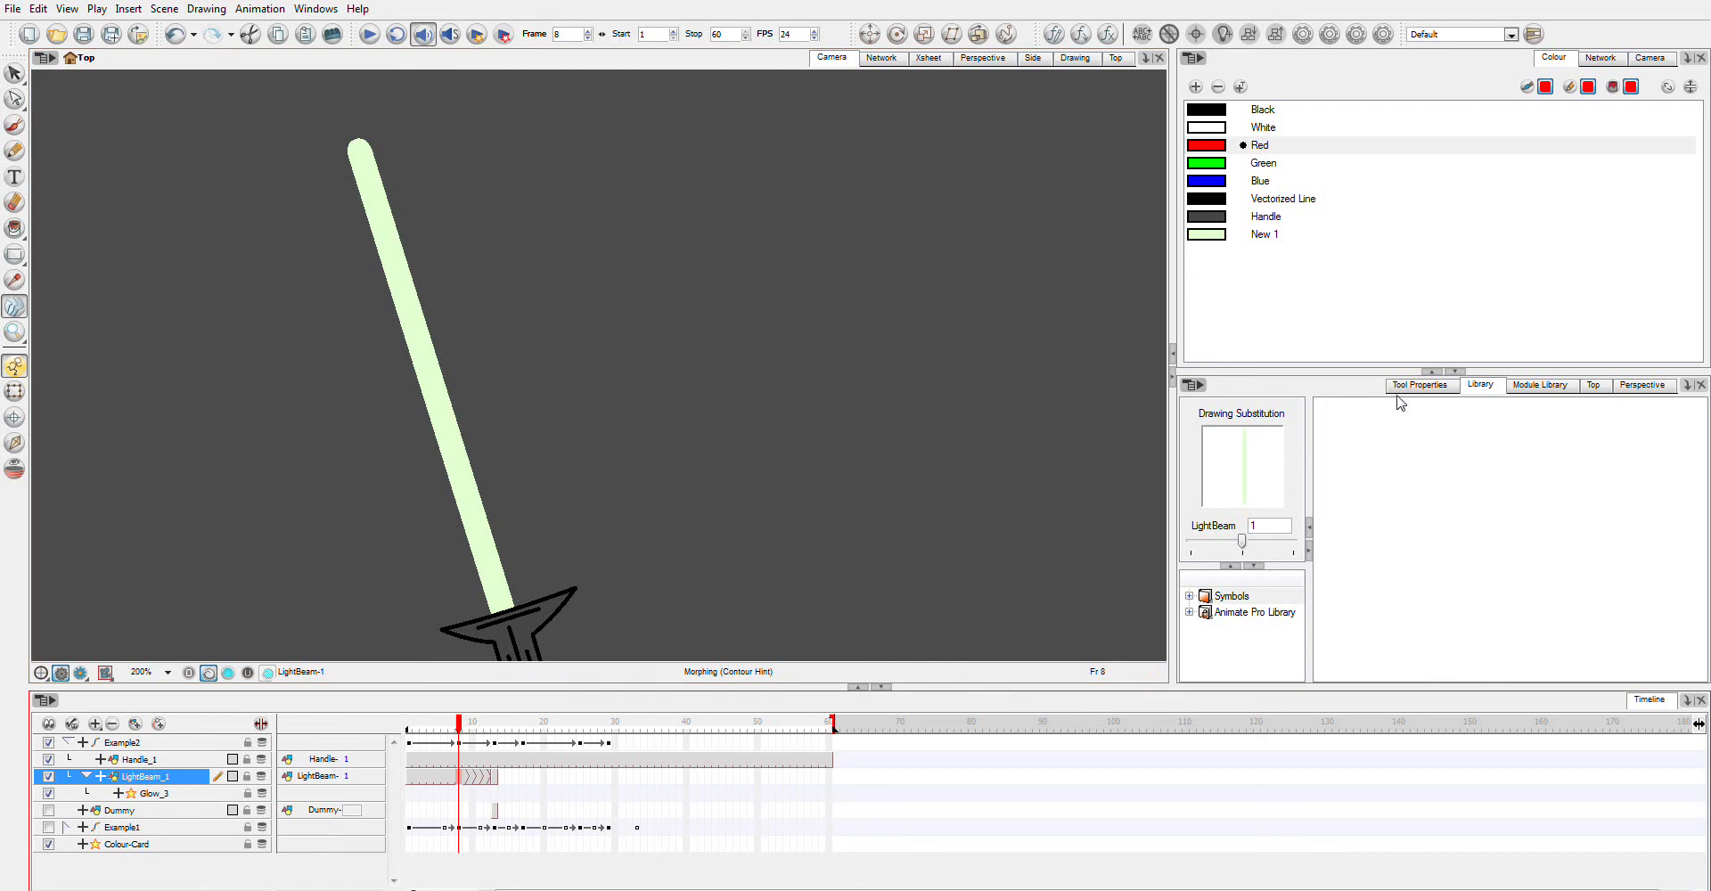
{"action": "left_click", "coordinate": [1423, 388]}
{"action": "left_click", "coordinate": [1209, 464]}
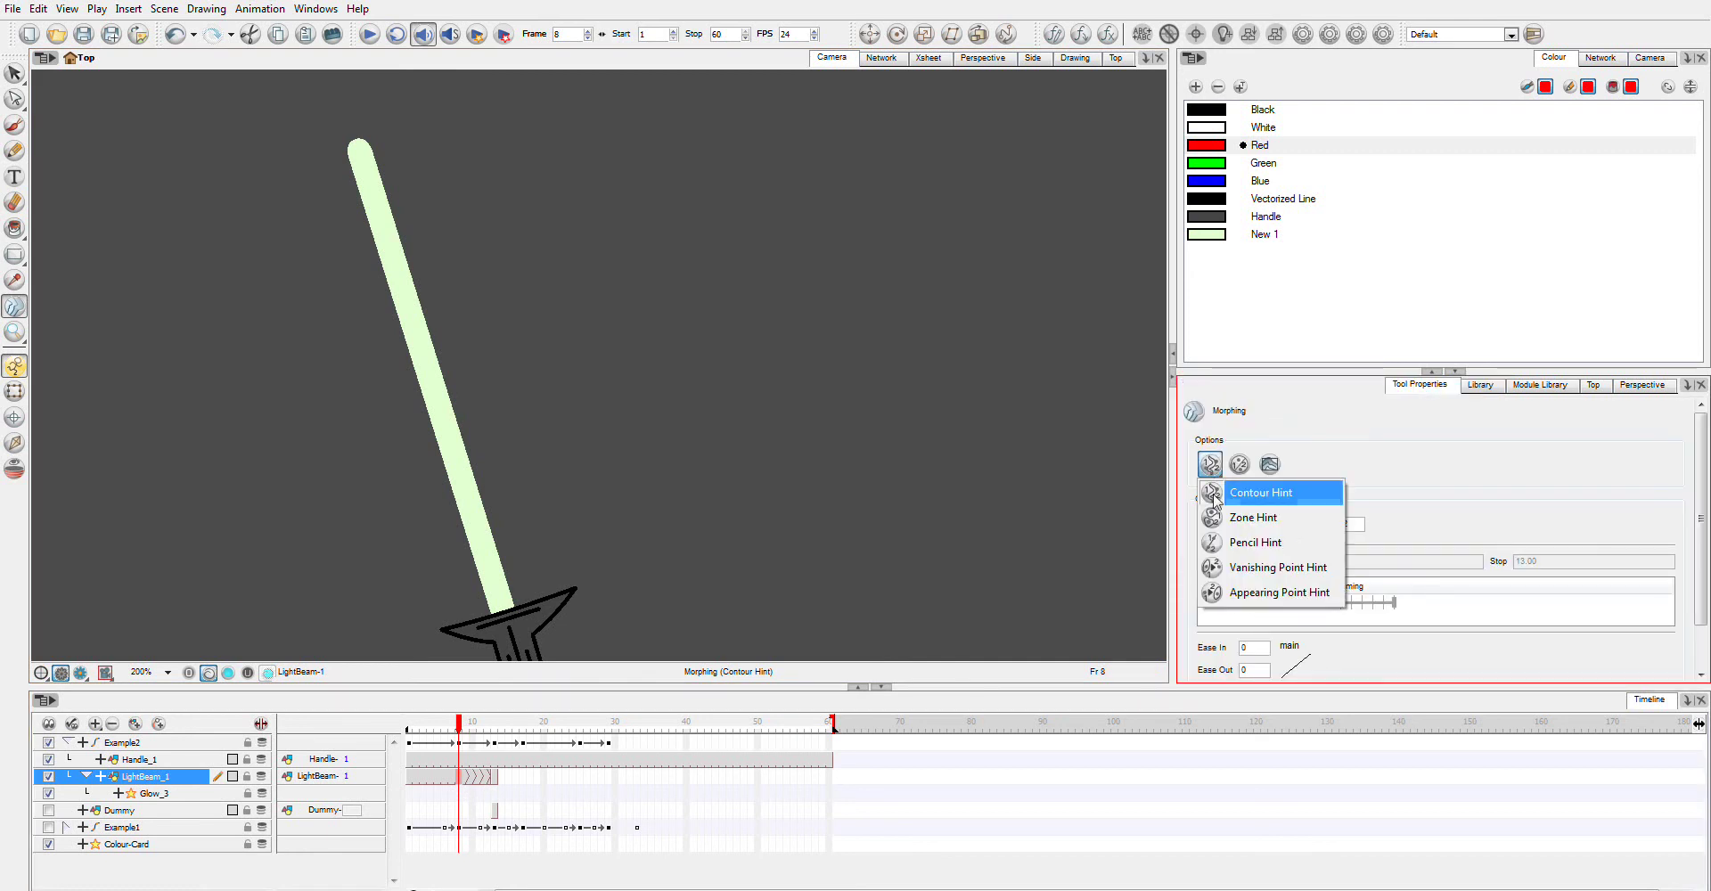
{"action": "left_click", "coordinate": [1233, 502]}
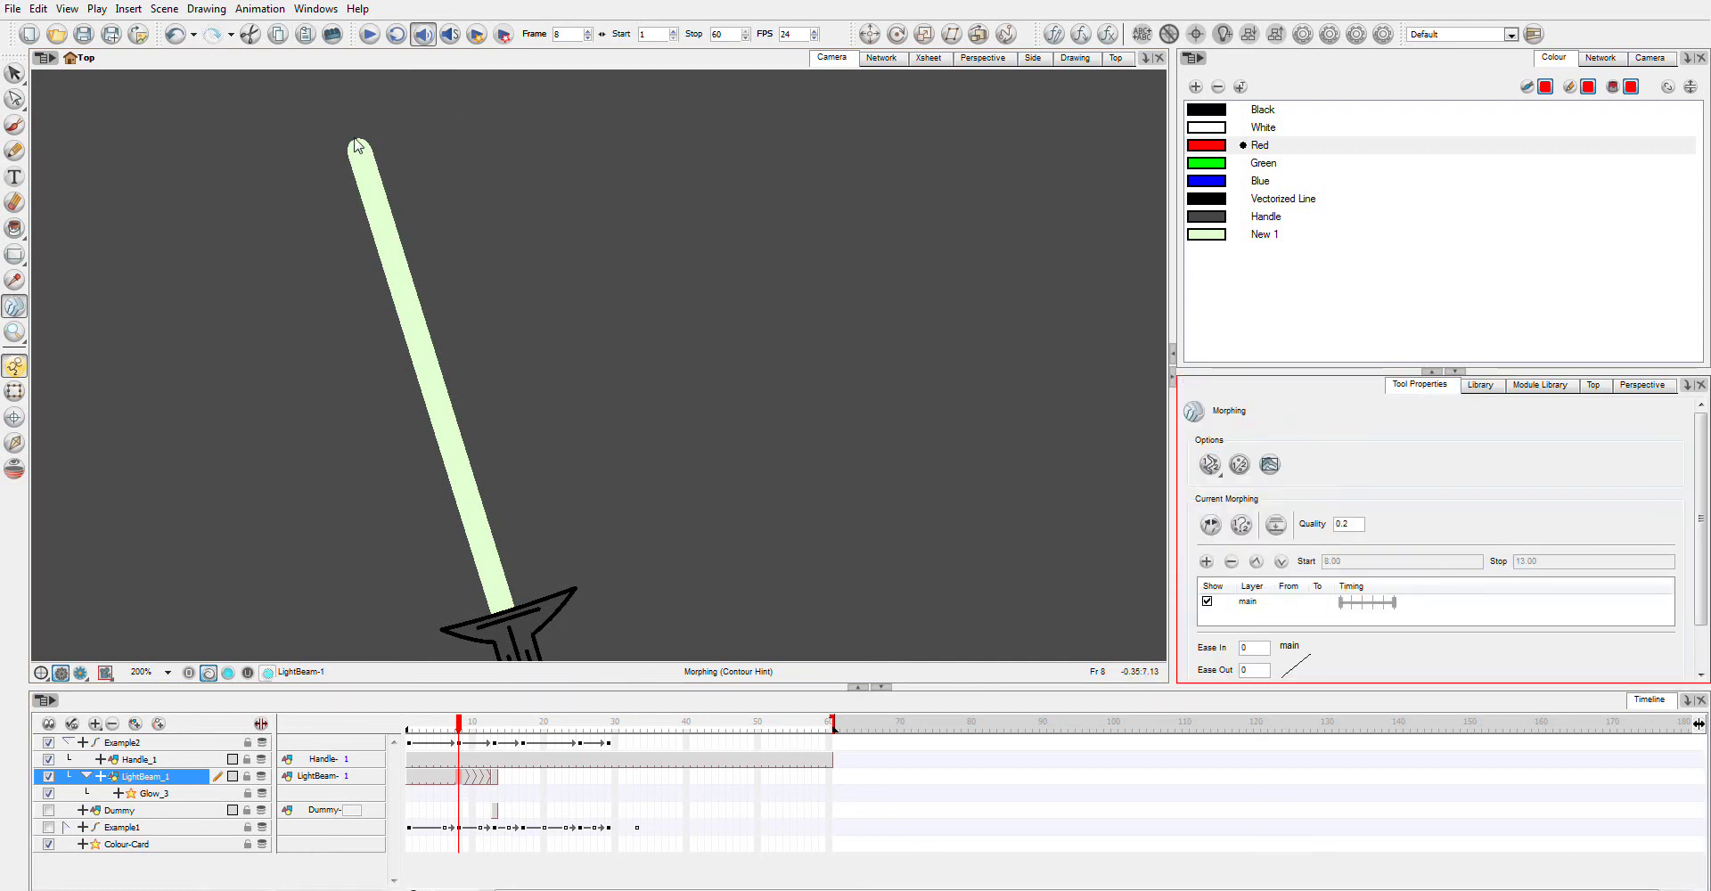
- Add contour hints at the straight beam's tip and beside the beam at frame 8
{"action": "left_click", "coordinate": [356, 143]}
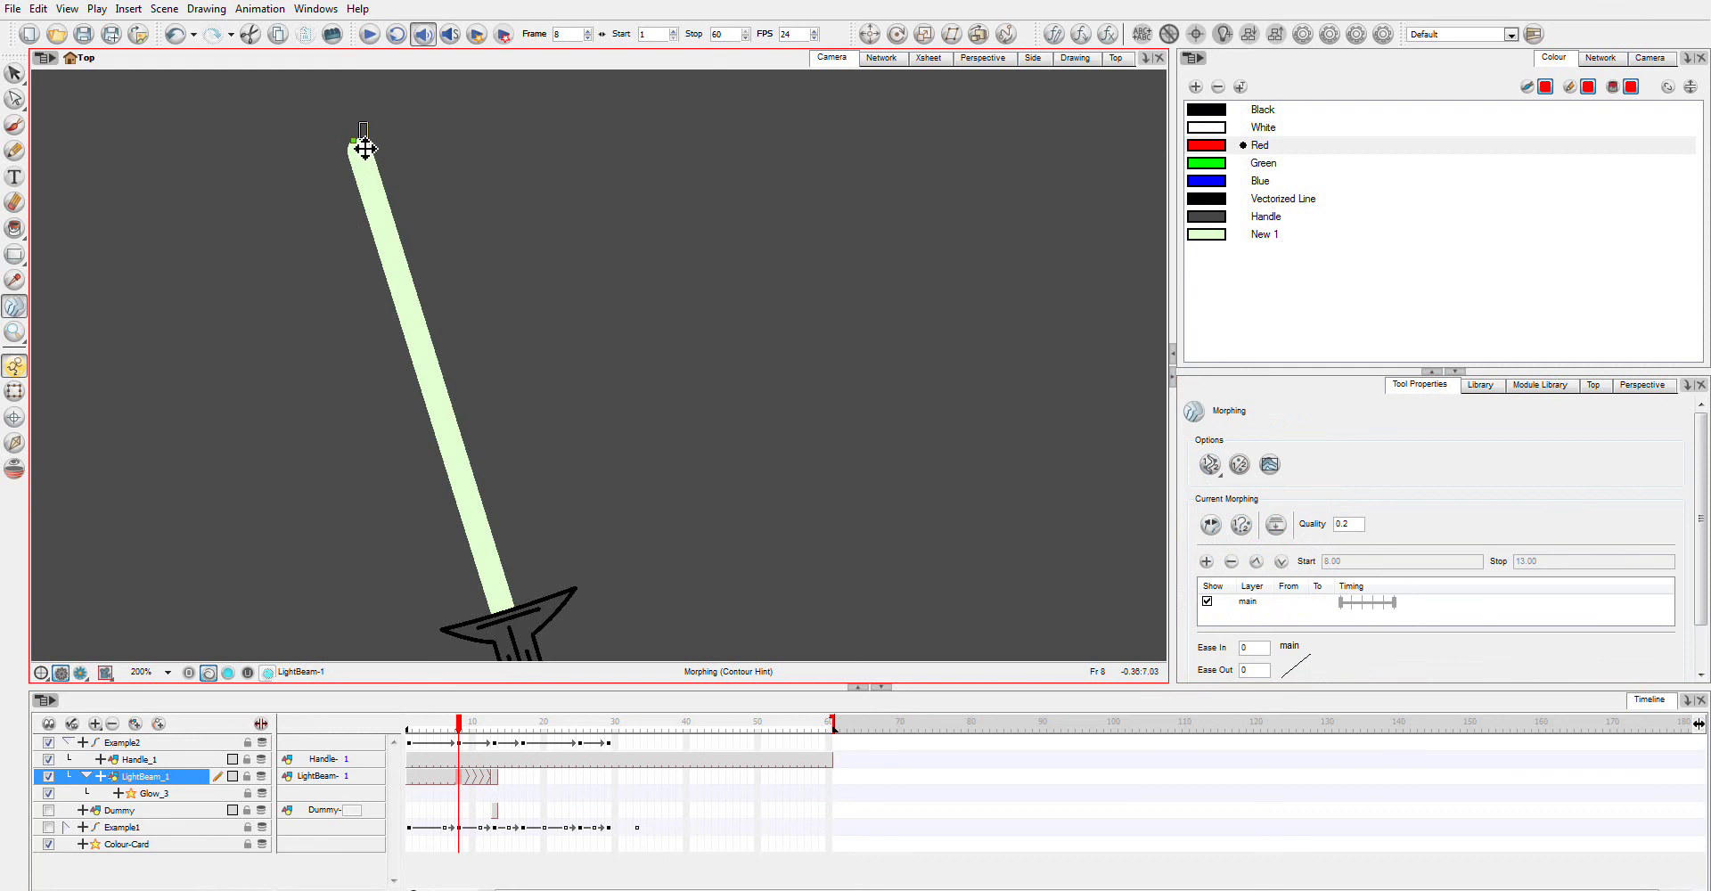
{"action": "left_click_drag", "start_coordinate": [354, 140], "coordinate": [357, 140]}
{"action": "left_click", "coordinate": [328, 408]}
{"action": "left_click", "coordinate": [257, 136]}
{"action": "left_click", "coordinate": [404, 126]}
- Place hints 2, 3, 5 and 6 on the beam's edges, base by the guard and upper left edge
{"action": "left_click_drag", "start_coordinate": [522, 348], "coordinate": [448, 361]}
{"action": "left_click_drag", "start_coordinate": [584, 563], "coordinate": [496, 618]}
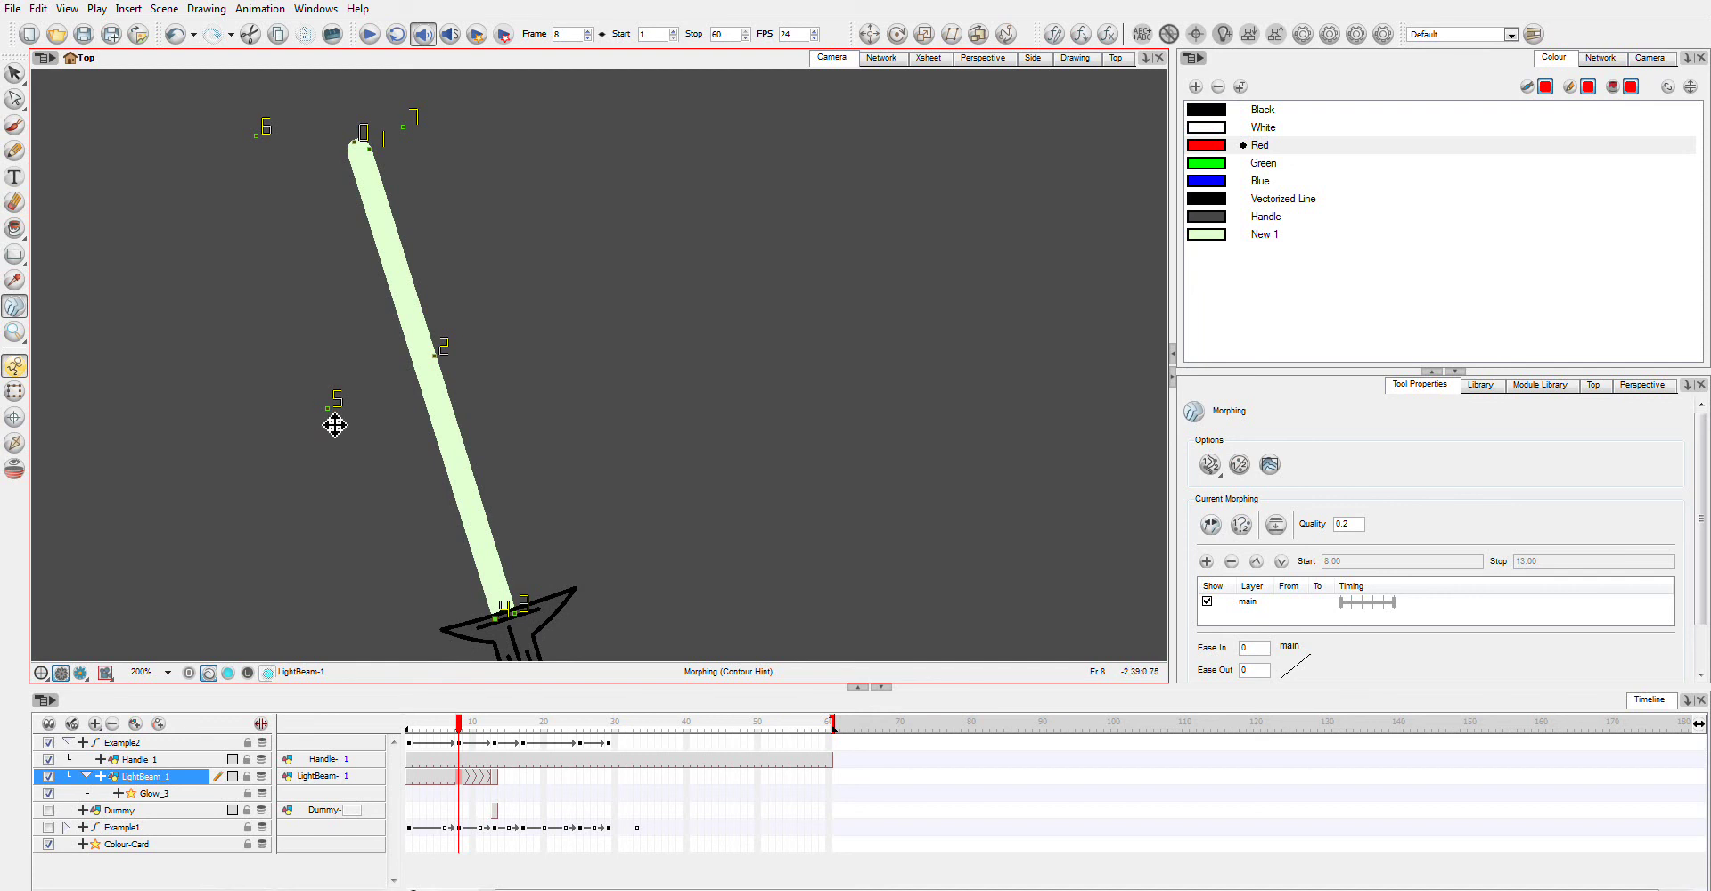
{"action": "left_click_drag", "start_coordinate": [326, 419], "coordinate": [413, 375]}
{"action": "left_click_drag", "start_coordinate": [265, 140], "coordinate": [345, 193]}
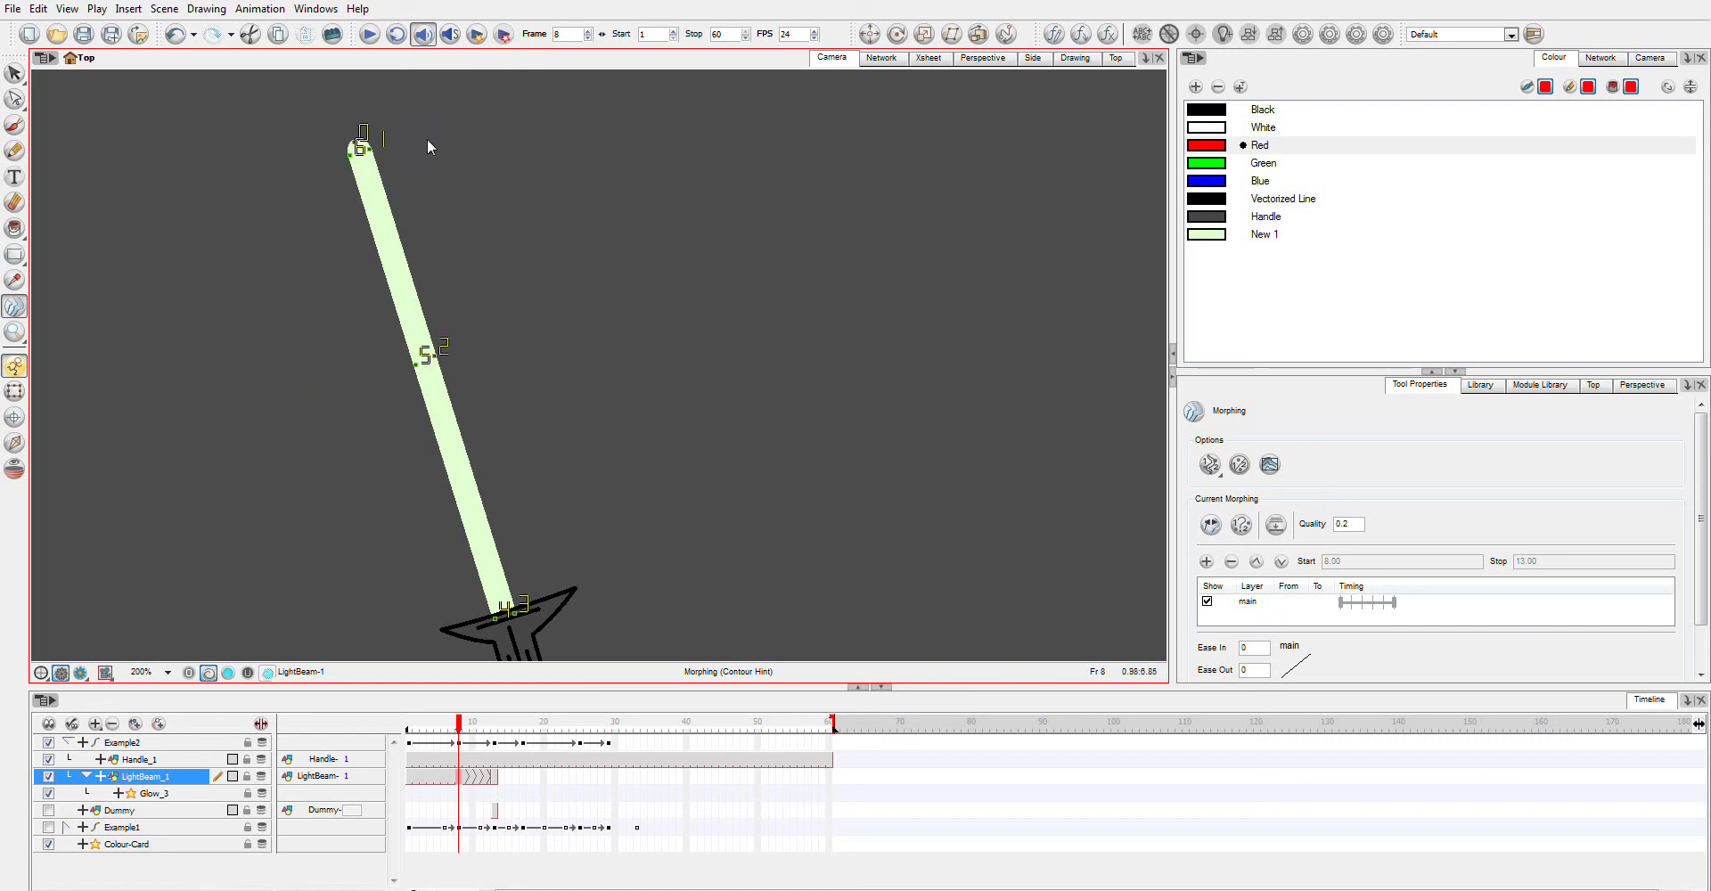
{"action": "left_click", "coordinate": [496, 782]}
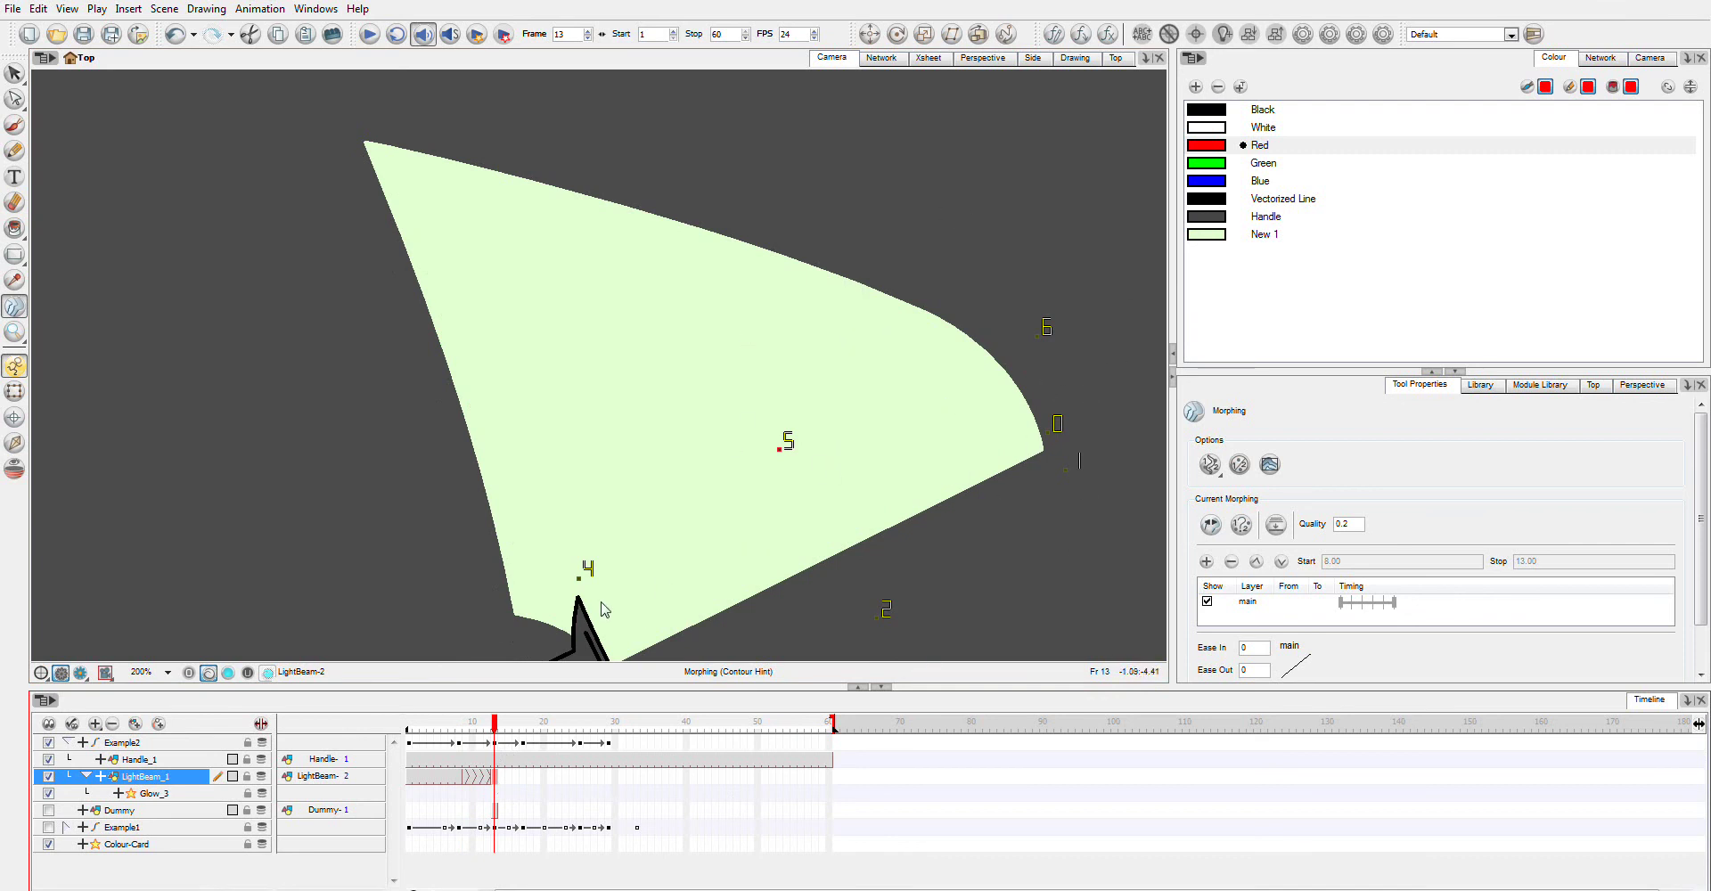
- At frame 13, move hints 4, 5 and 6 onto the wide beam's lower edge, left edge and top-left corner
{"action": "left_click_drag", "start_coordinate": [1004, 531], "coordinate": [1061, 493]}
{"action": "left_click_drag", "start_coordinate": [633, 540], "coordinate": [568, 560]}
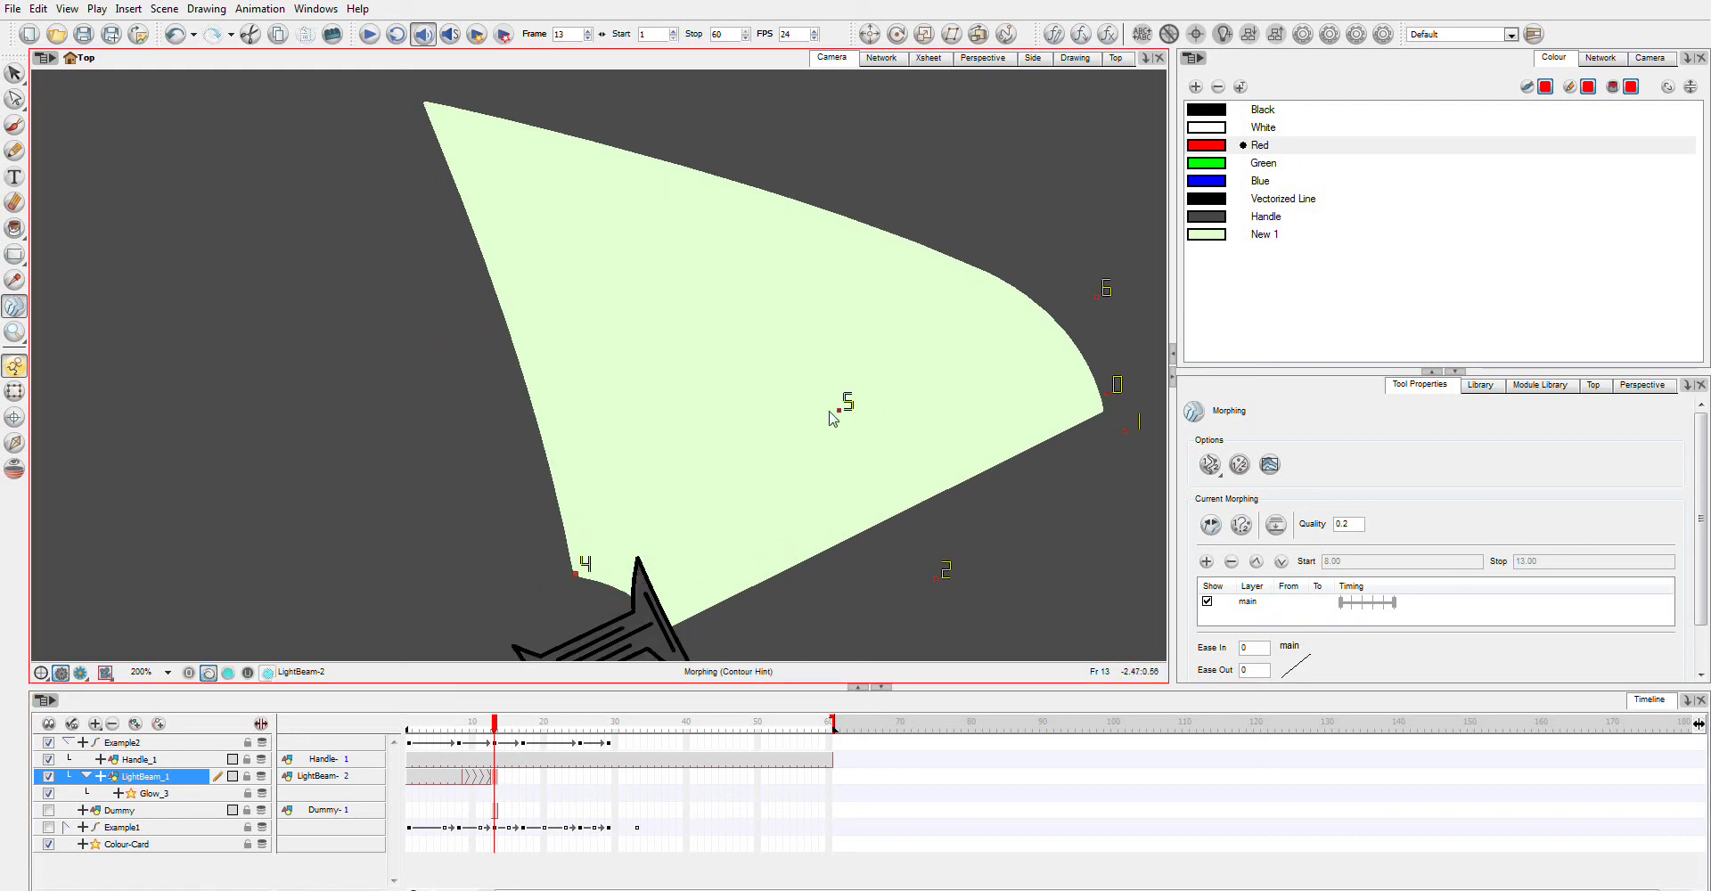
{"action": "left_click_drag", "start_coordinate": [840, 410], "coordinate": [473, 224]}
{"action": "left_click_drag", "start_coordinate": [345, 299], "coordinate": [376, 399]}
{"action": "left_click_drag", "start_coordinate": [1107, 298], "coordinate": [401, 101]}
- Place hints 0, 1 and 3 on the upper curve, right tip and lower edge, then scrub back to frame 8
{"action": "left_click_drag", "start_coordinate": [1111, 394], "coordinate": [910, 278]}
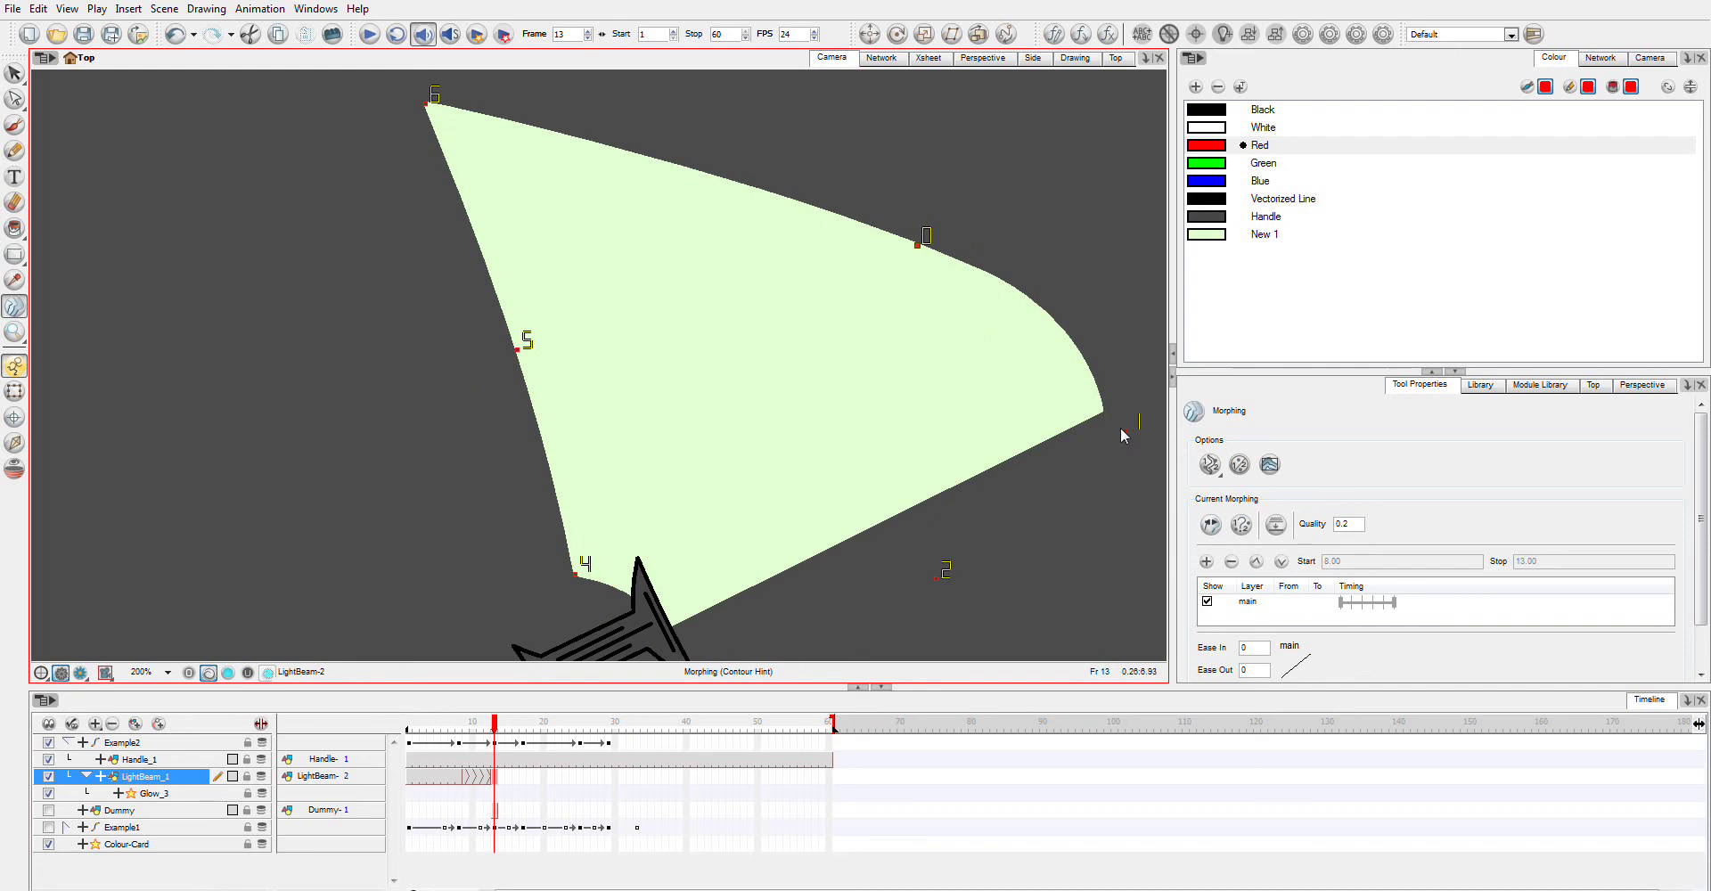
{"action": "mouse_move", "coordinate": [1124, 434]}
{"action": "left_mouse_down"}
{"action": "mouse_move", "coordinate": [1095, 397]}
{"action": "mouse_move", "coordinate": [1101, 410]}
{"action": "left_mouse_up"}
{"action": "left_click_drag", "start_coordinate": [821, 598], "coordinate": [768, 486]}
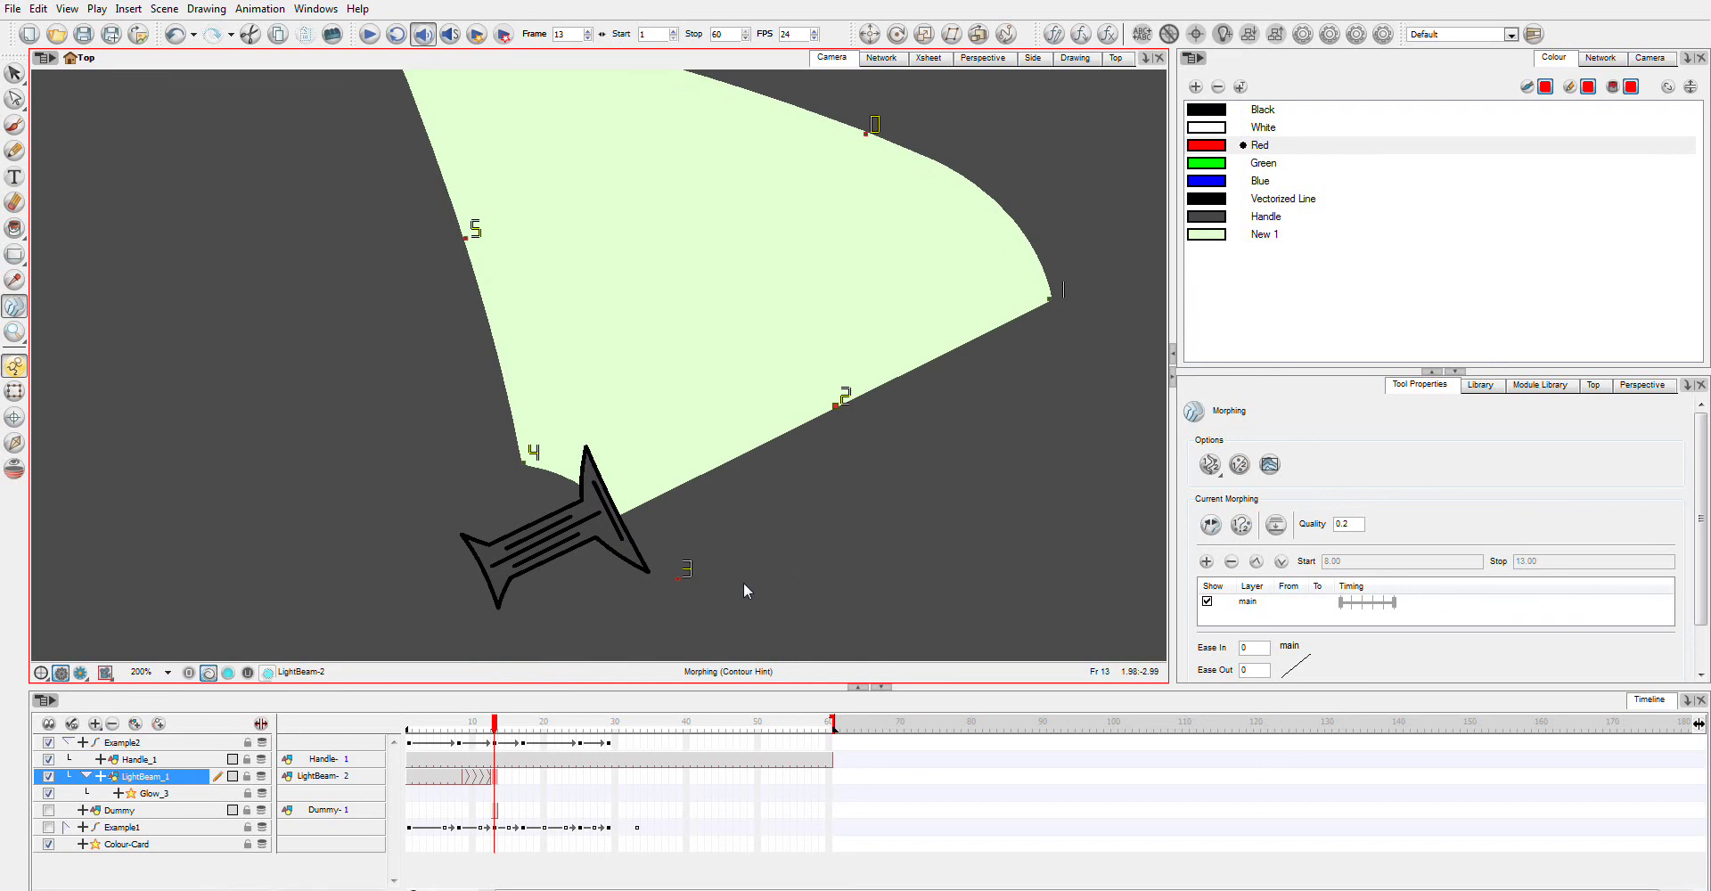
{"action": "left_click_drag", "start_coordinate": [687, 580], "coordinate": [615, 514]}
{"action": "left_click_drag", "start_coordinate": [495, 726], "coordinate": [479, 763]}
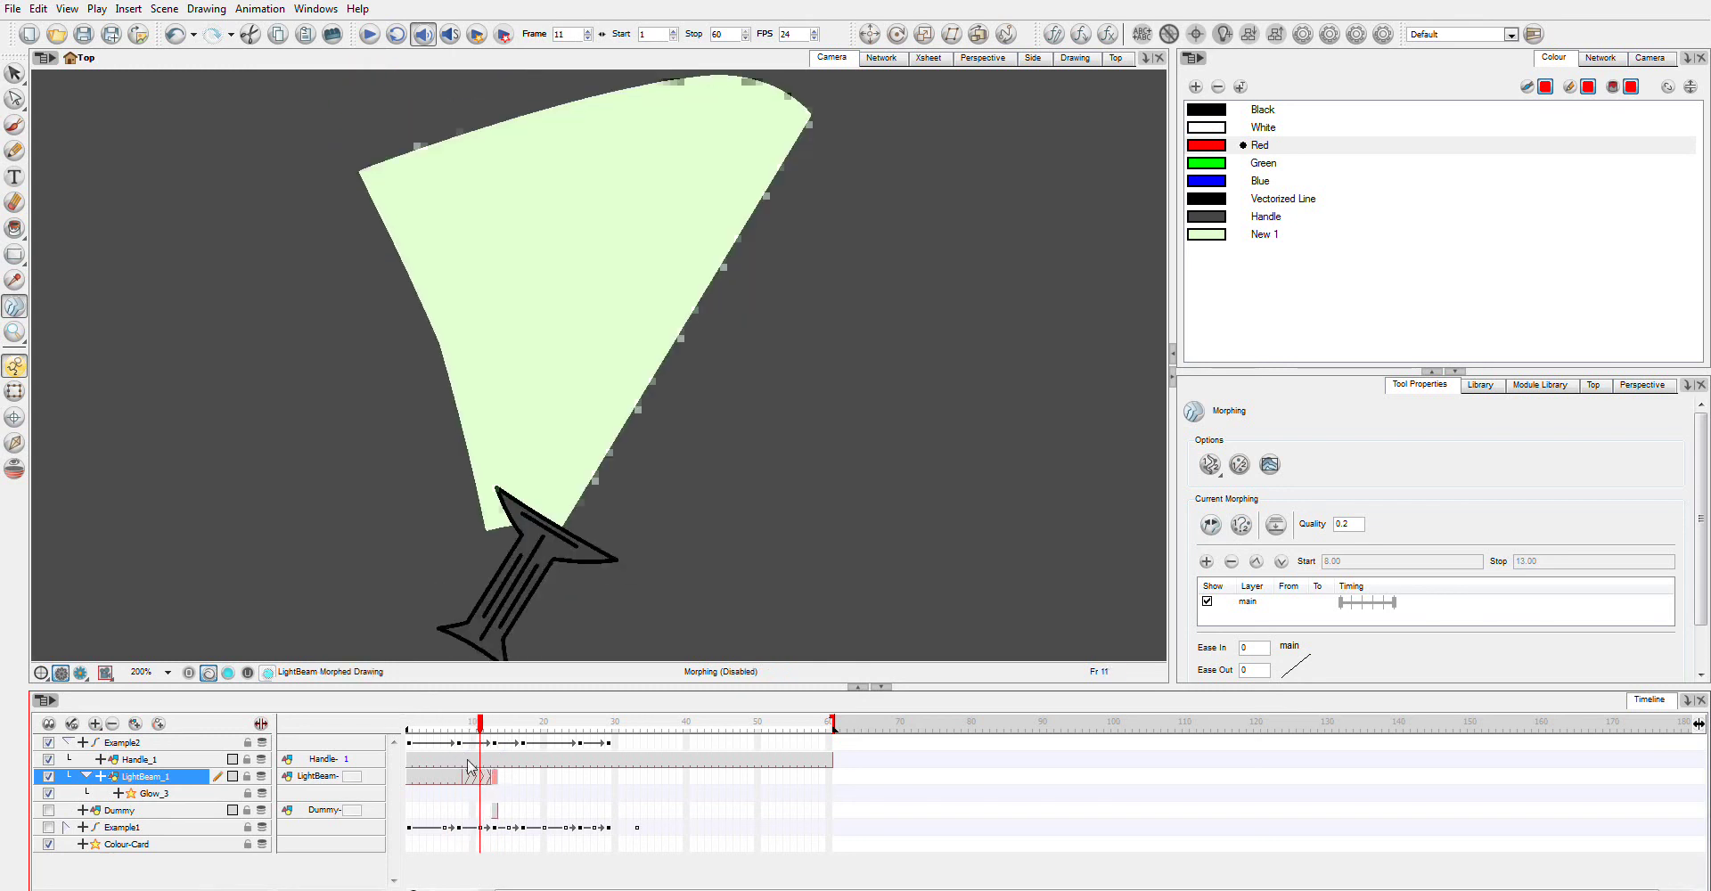
- Turn on Render Preview, then scrub and pan through the glowing beam morph
{"action": "left_click", "coordinate": [81, 673]}
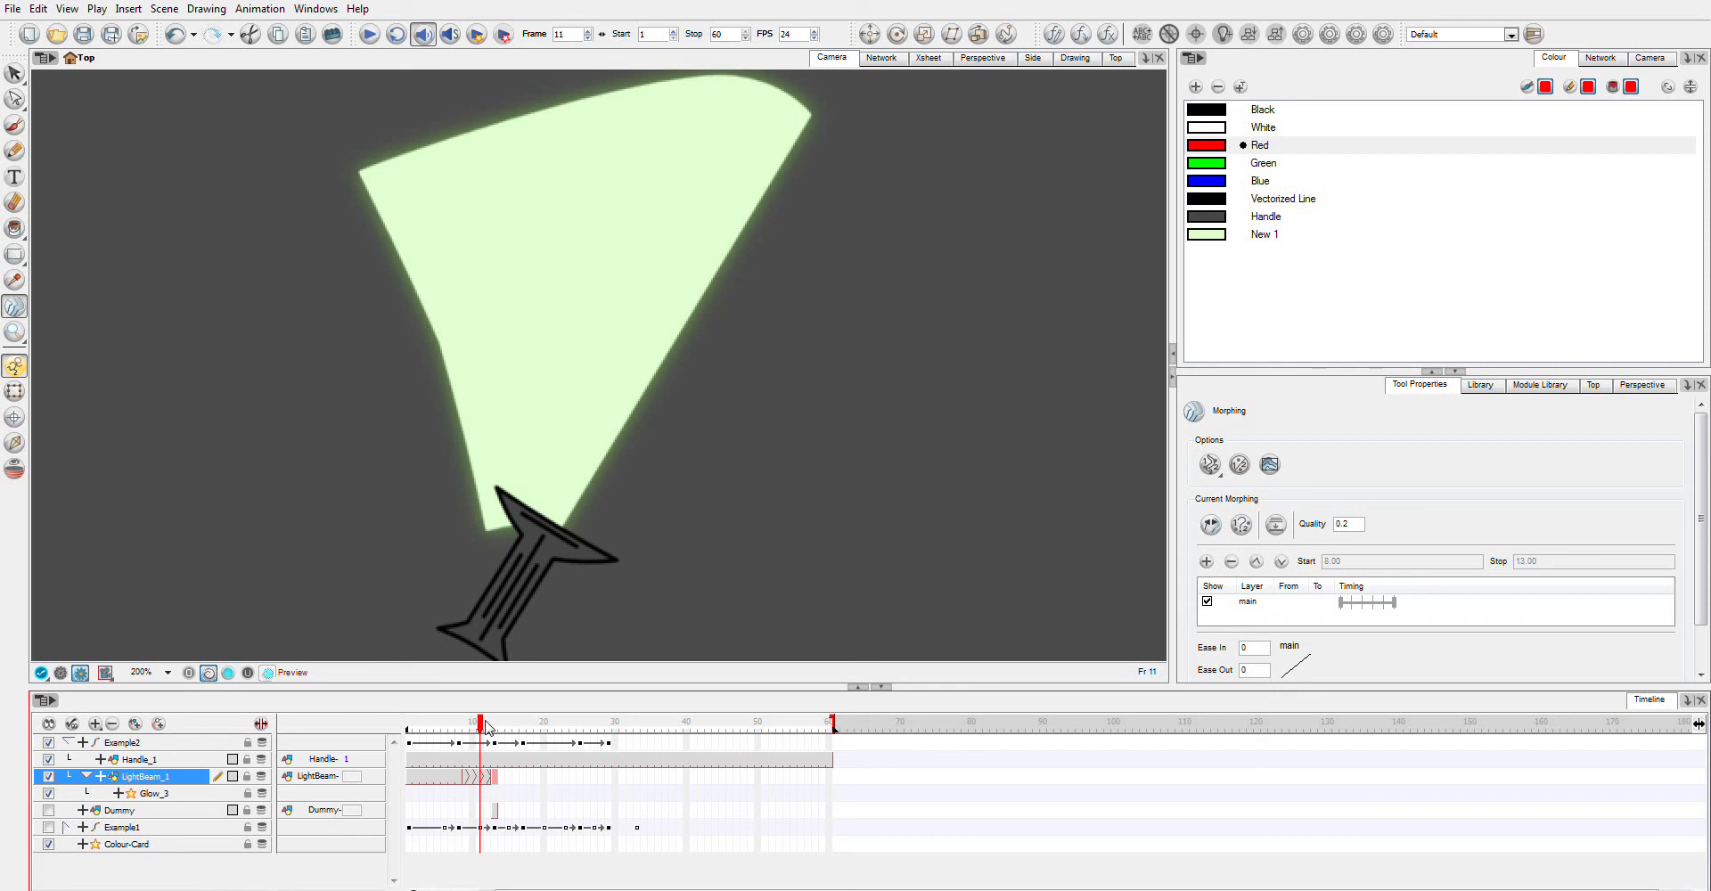
{"action": "left_click_drag", "start_coordinate": [478, 724], "coordinate": [497, 781]}
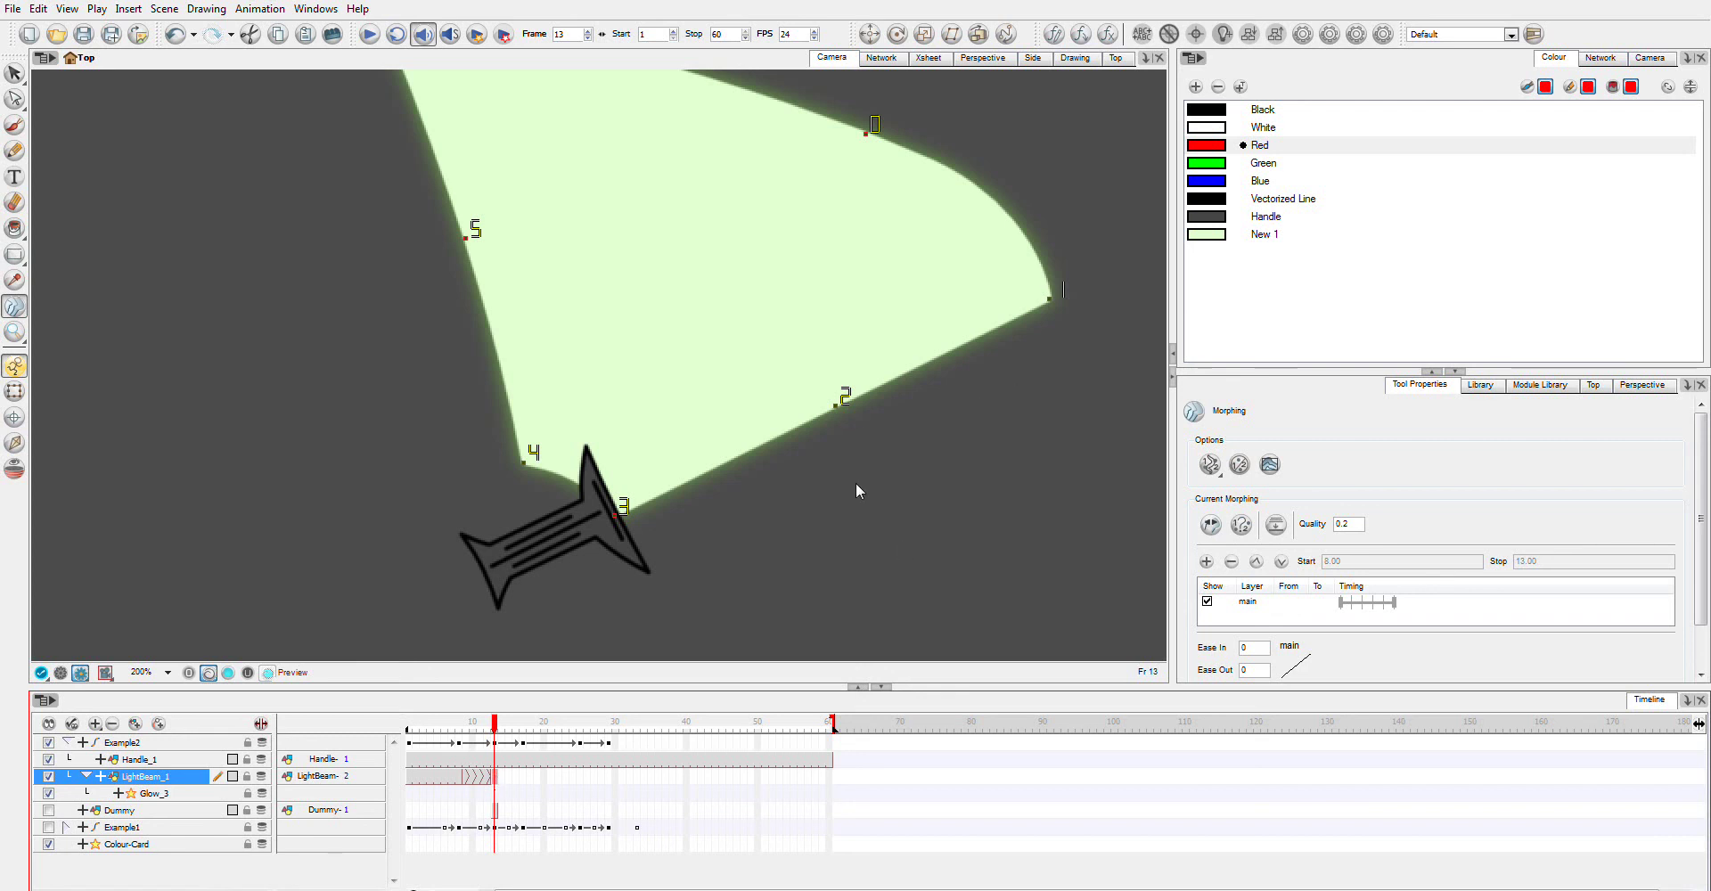
{"action": "left_click_drag", "start_coordinate": [698, 202], "coordinate": [707, 345]}
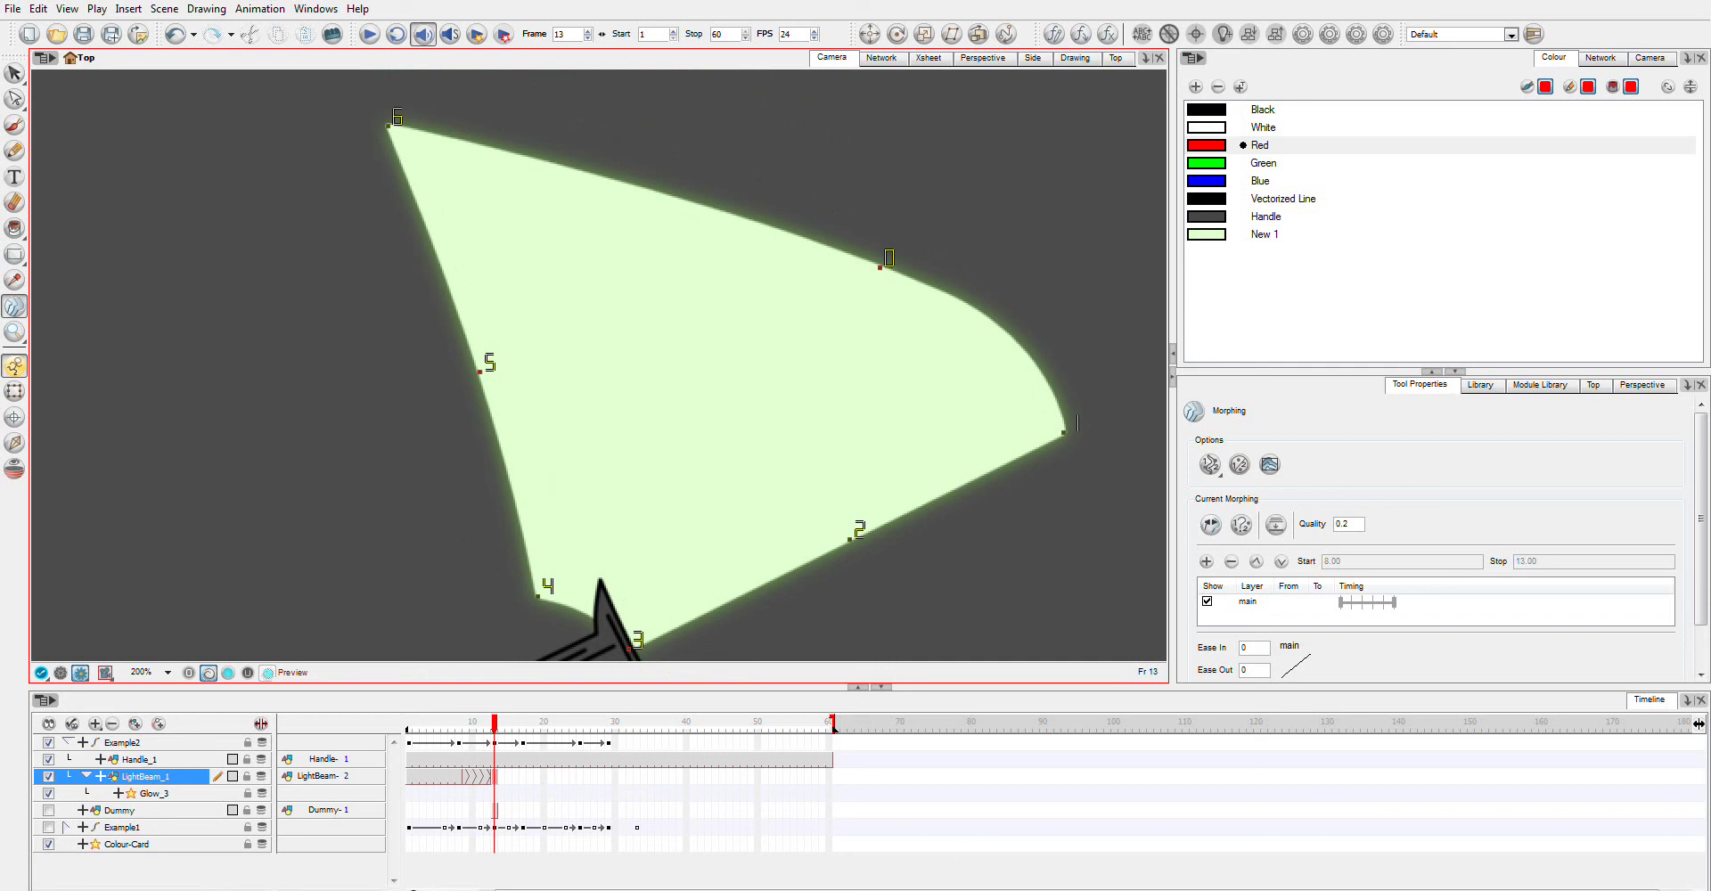
{"action": "left_click", "coordinate": [1529, 889]}
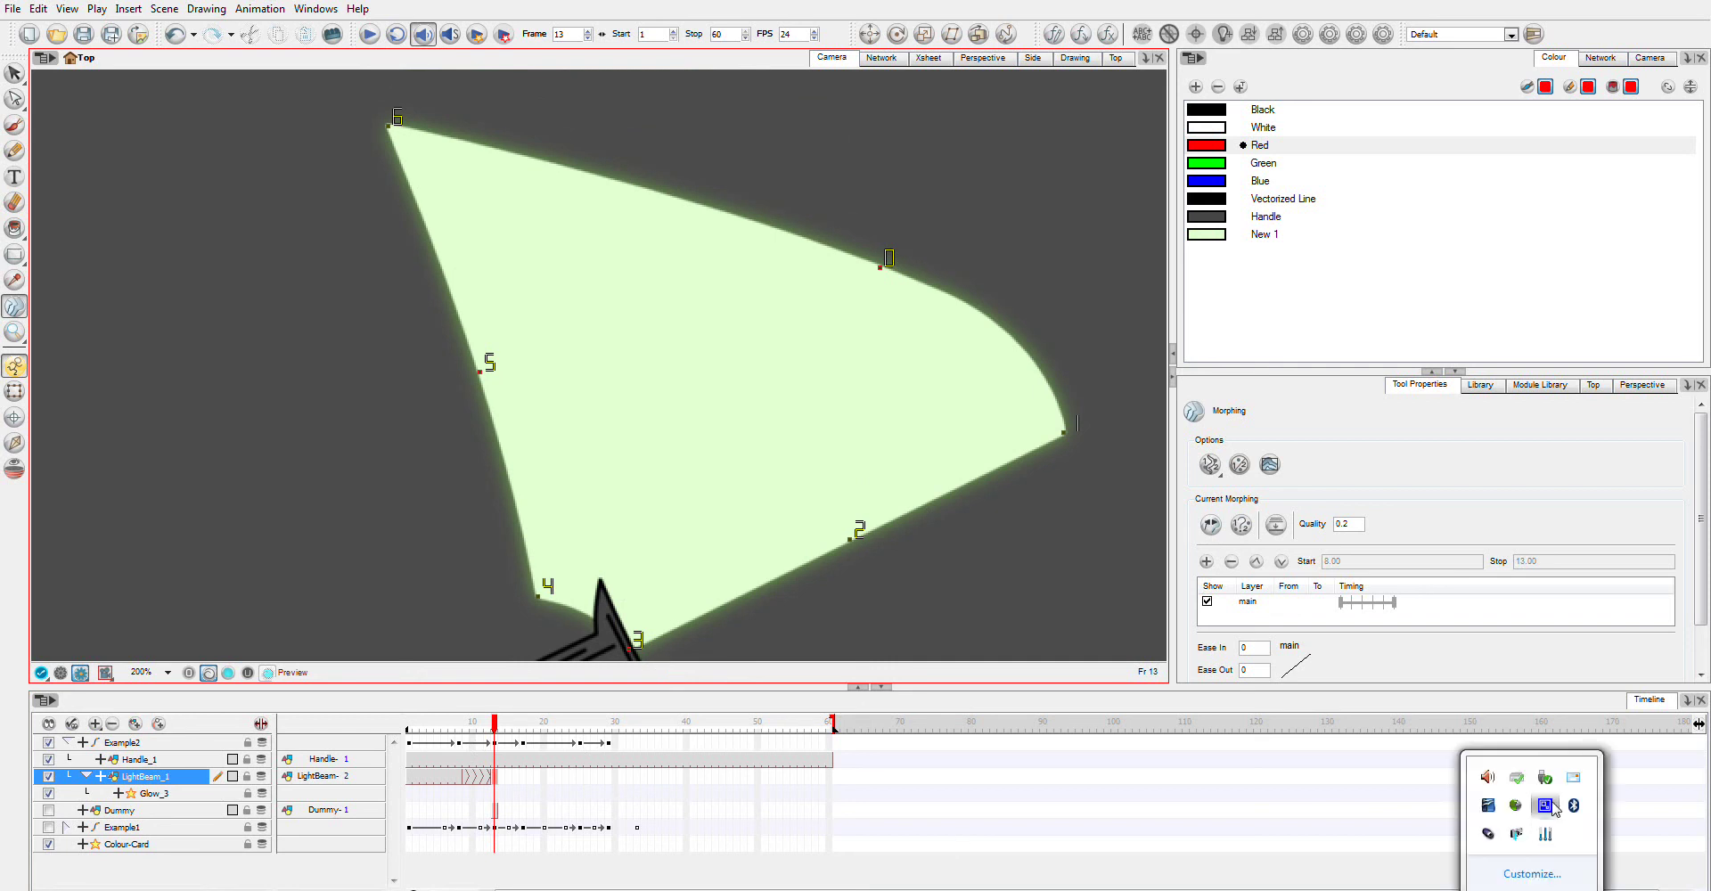